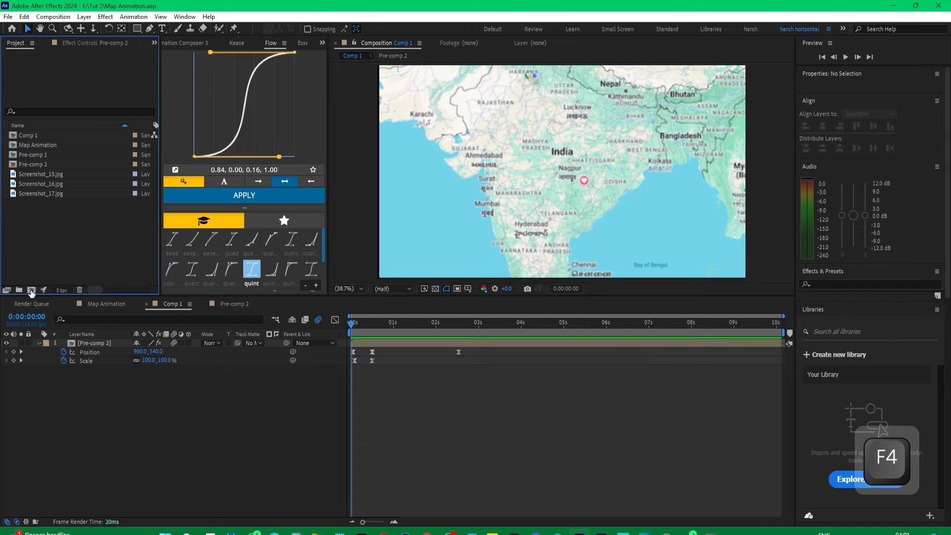
Create a new 1920x1080, 24 fps composition and add Screenshot_16.jpg to it as a layer
left_click(31, 290)
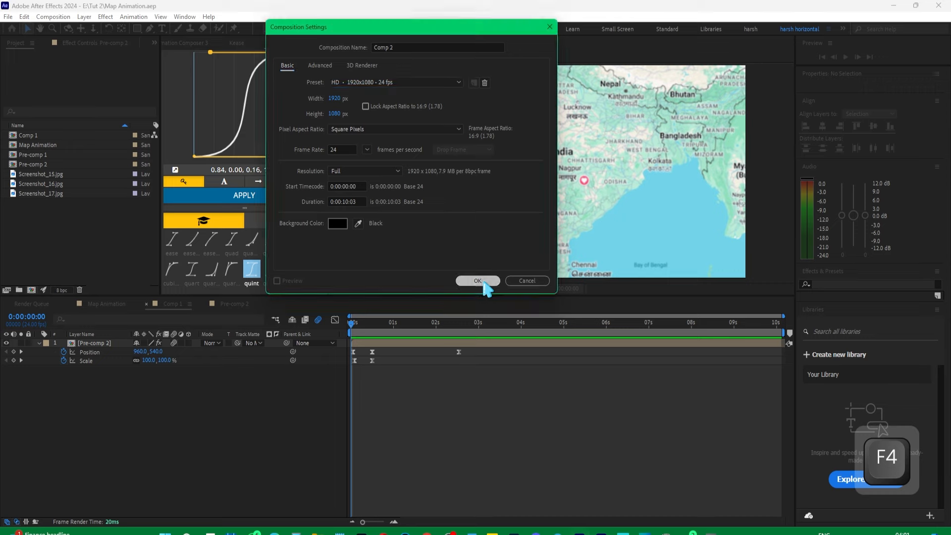
left_click(477, 280)
left_click(34, 184)
left_click(29, 194)
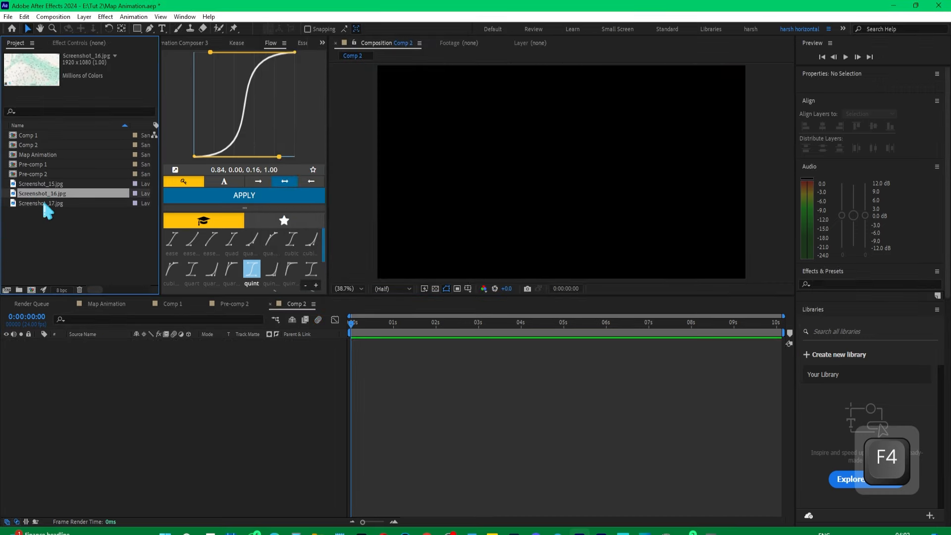
left_click_drag(47, 200, 79, 370)
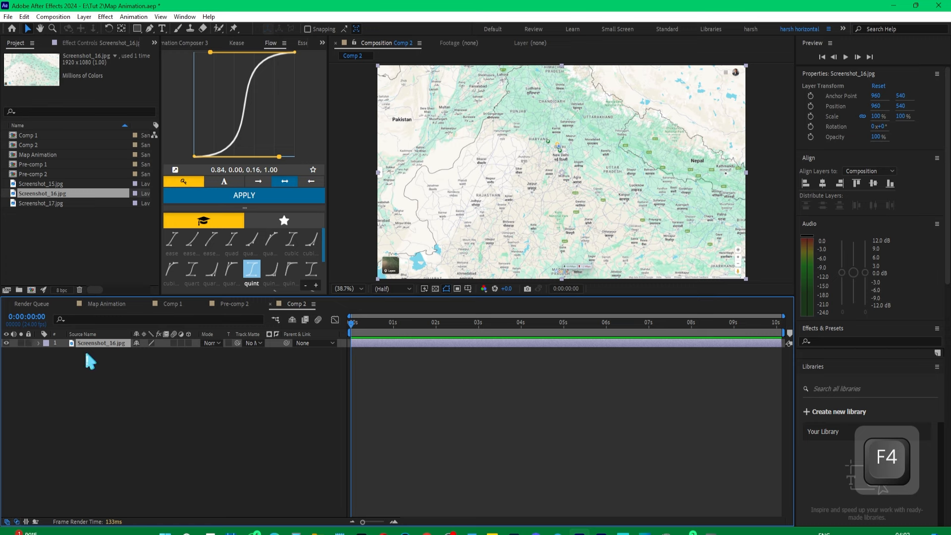
Scale the Screenshot_16.jpg layer up to 151% and deselect it
key("s")
left_click_drag(170, 352, 596, 137)
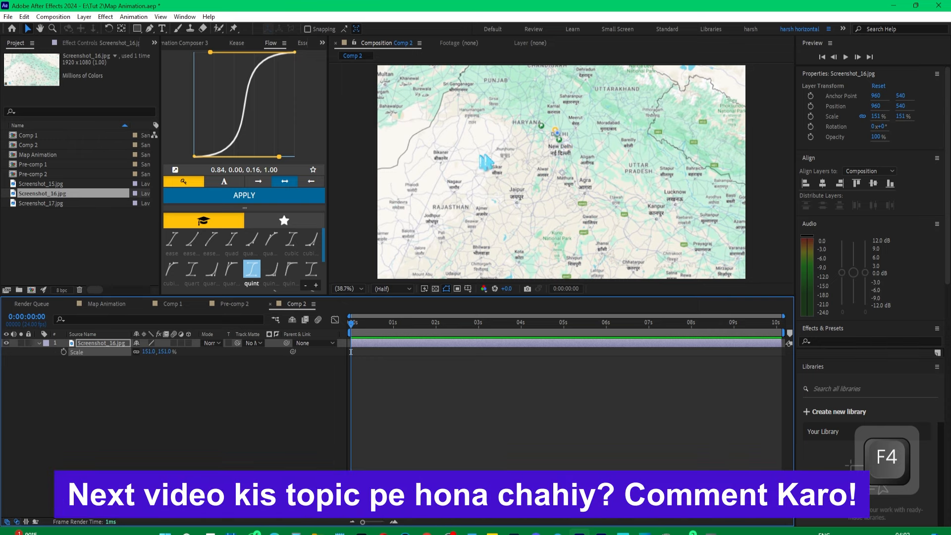
left_click(144, 376)
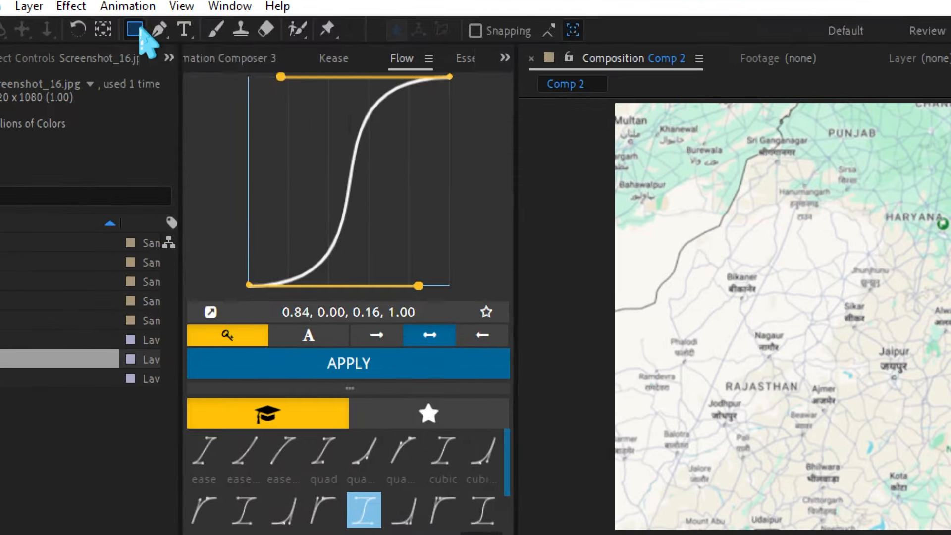
Draw a circle about 116 px wide over Bikaner with the Ellipse tool and set its stroke width to 91 px
left_click_drag(140, 30, 196, 75)
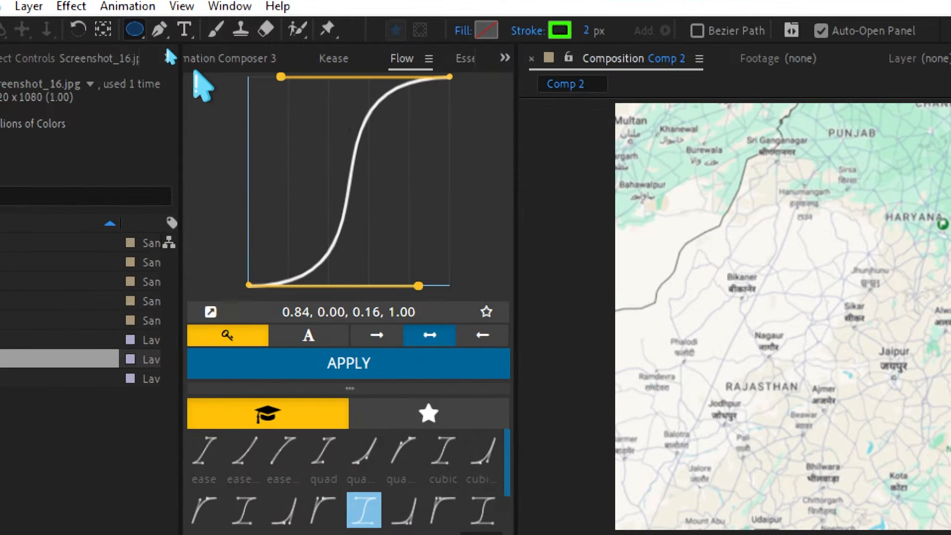
key("super+minus")
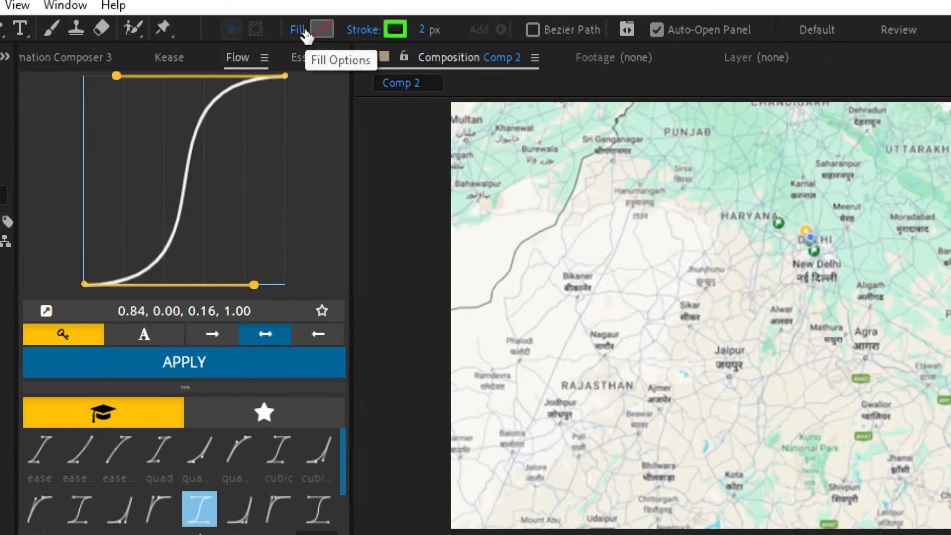
left_click_drag(554, 257, 599, 304)
key("F4")
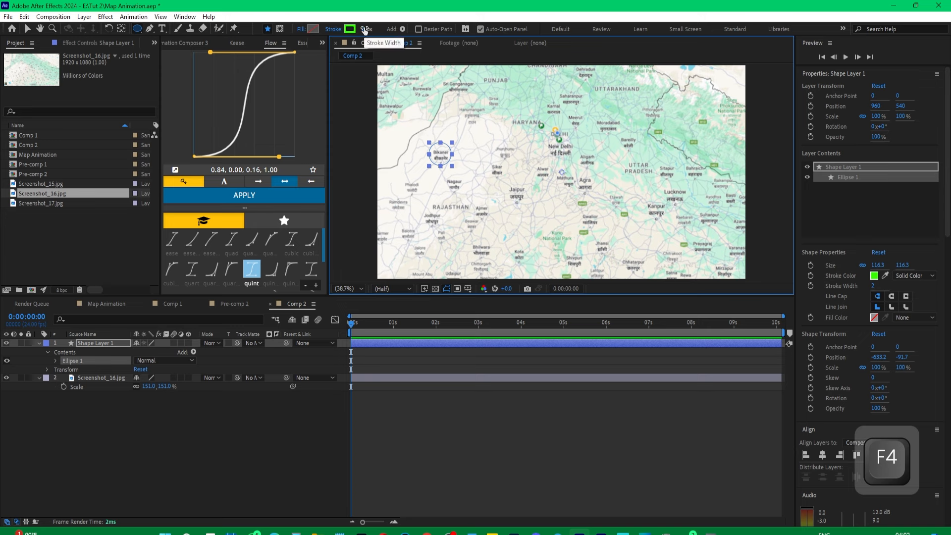
left_click_drag(365, 29, 414, 33)
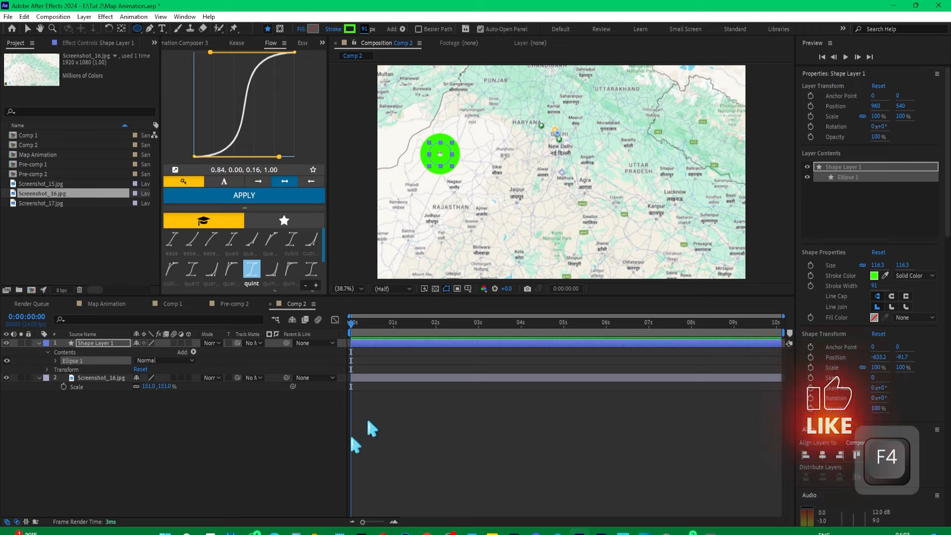
Rename the shape layer to "circle" and save the project
left_click(97, 343)
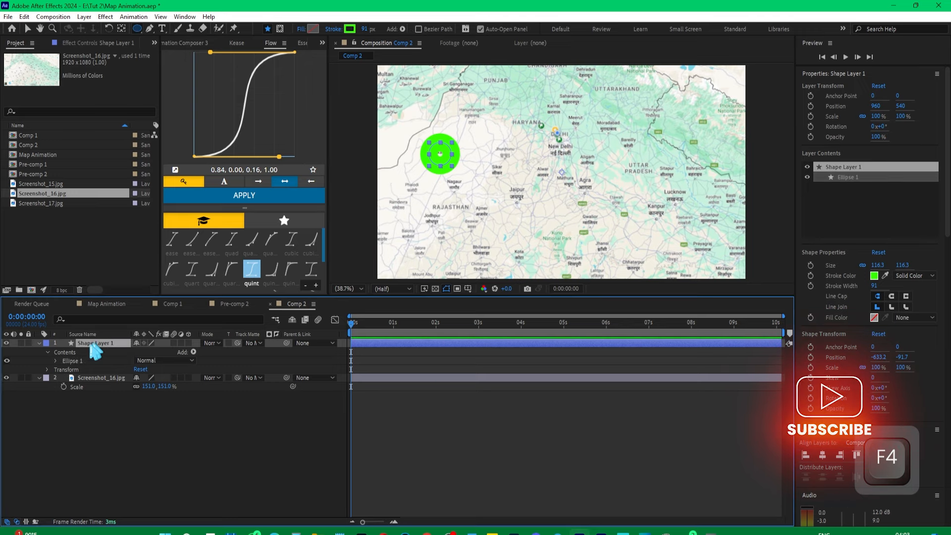
key("Return")
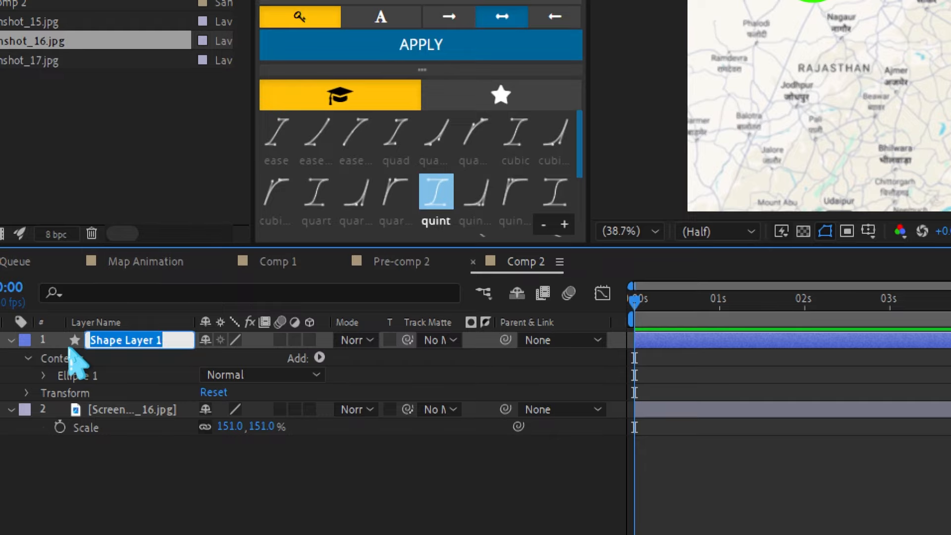
type("cir")
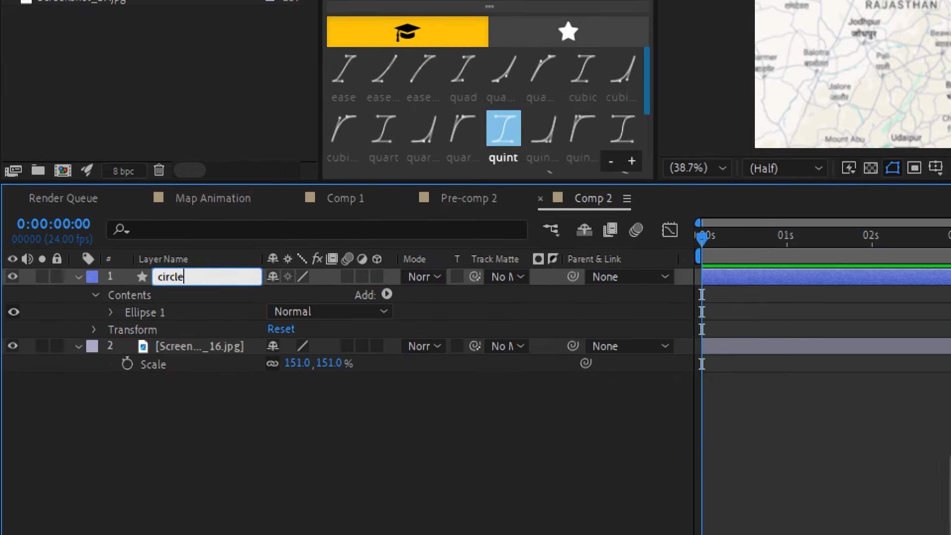
type("cle")
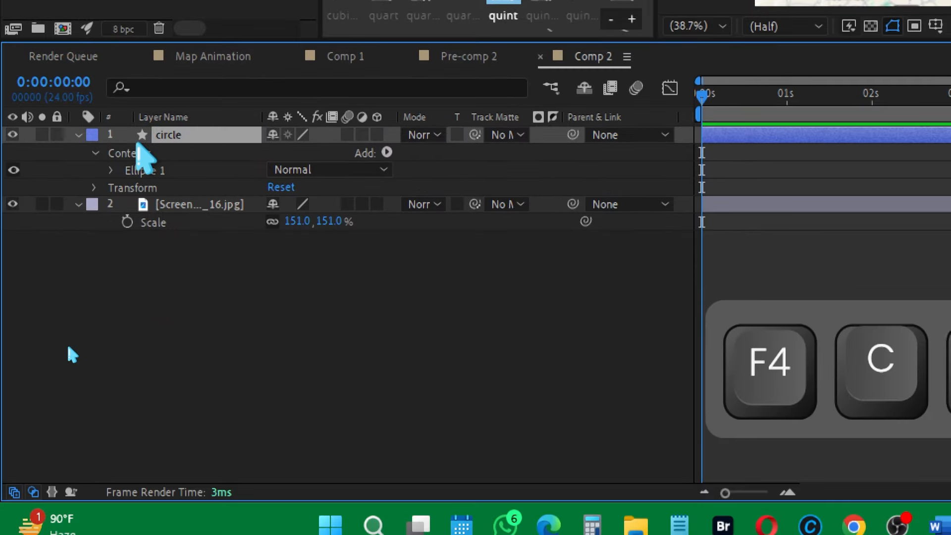
key("Return")
key("ctrl+s")
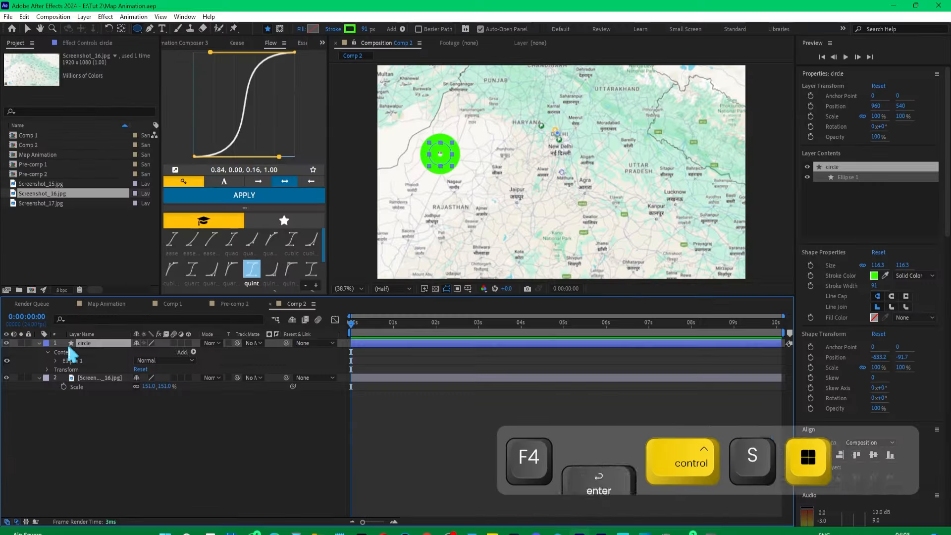
Set the circle layer's blending mode to Multiply
key("super+minus")
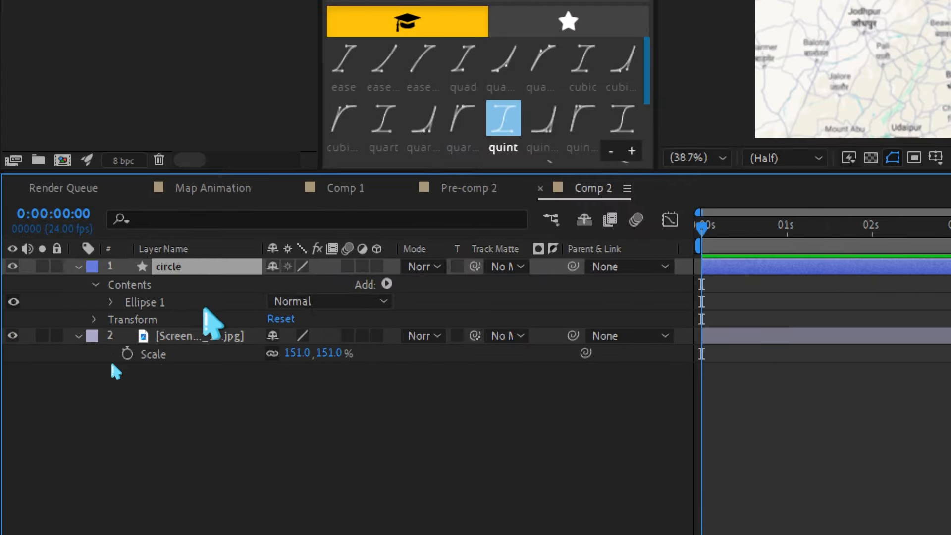
left_click(423, 267)
left_click(509, 70)
Keyframe the circle layer's scale from 0% at the start of the timeline to 100% at frame 14
key("s")
left_click(127, 153)
left_click(294, 153)
type("0")
key("Return")
key("super+minus")
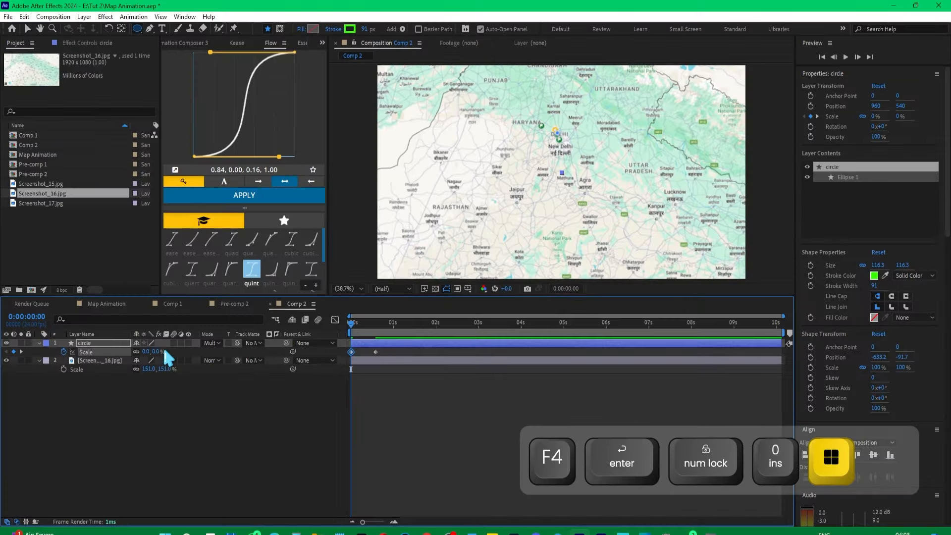
Centre the circle layer's anchor point on the ellipse with the Pan Behind tool and preview the scale animation
key("space")
left_click_drag(399, 324, 365, 325)
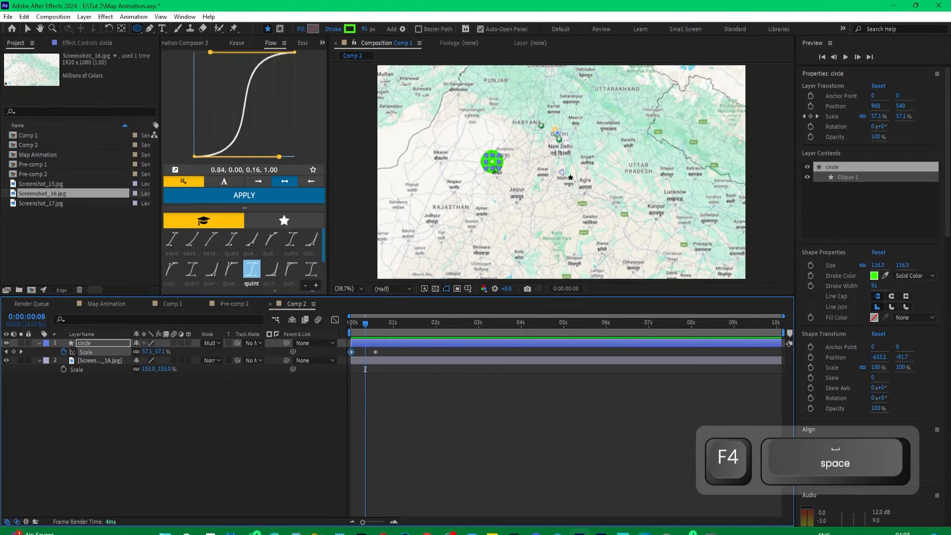
key("v")
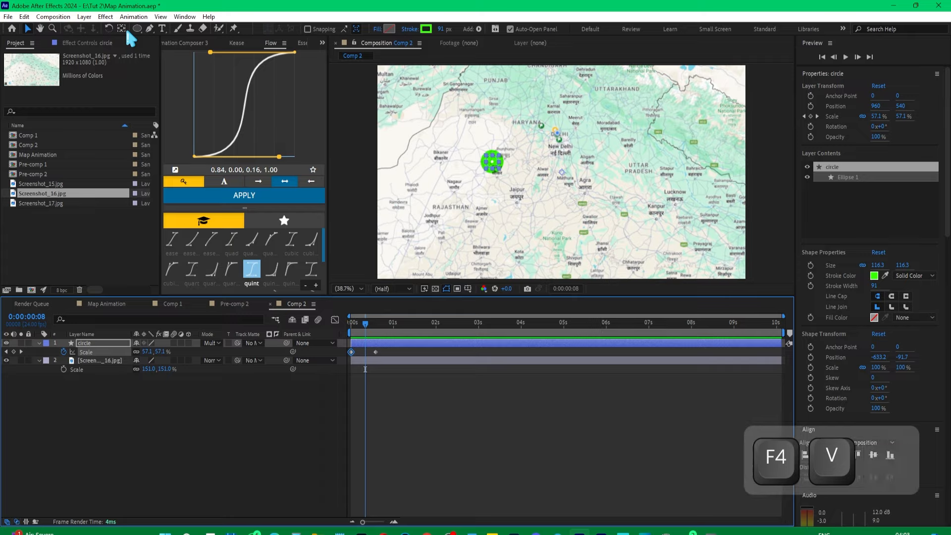
key("super+plus")
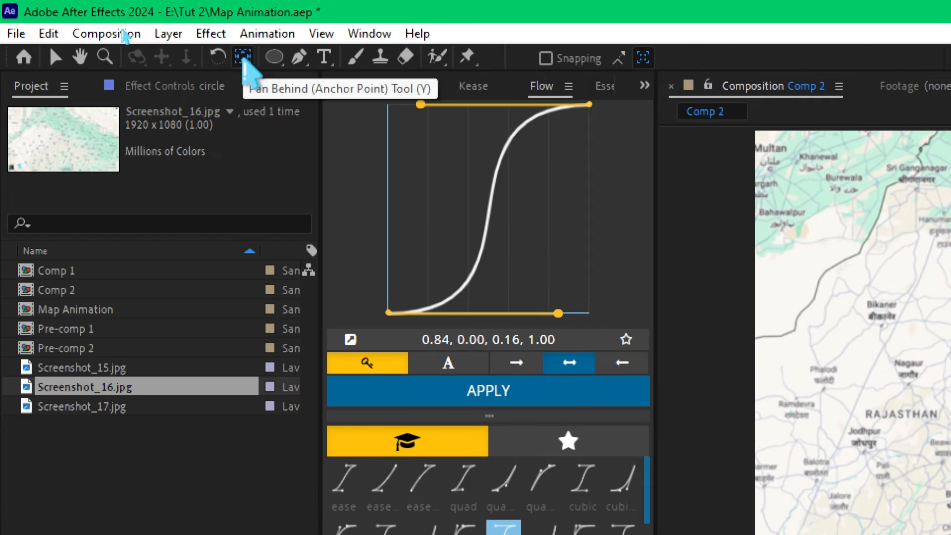
left_click(137, 56)
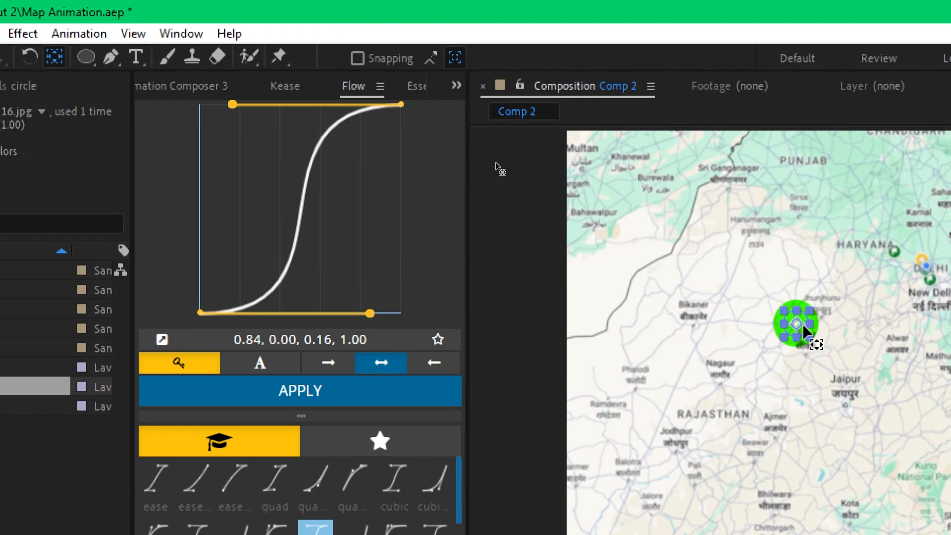
key("super+minus")
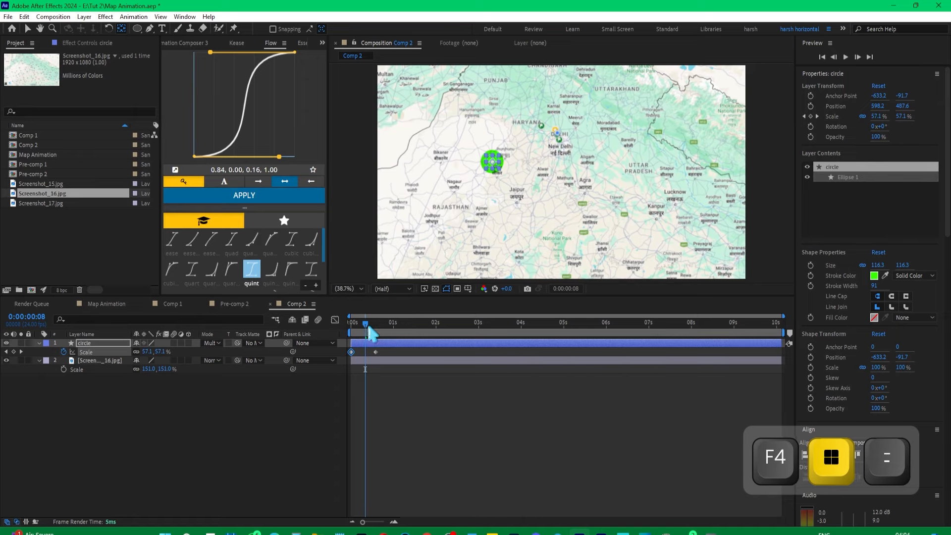
left_click_drag(367, 325, 352, 333)
key("space")
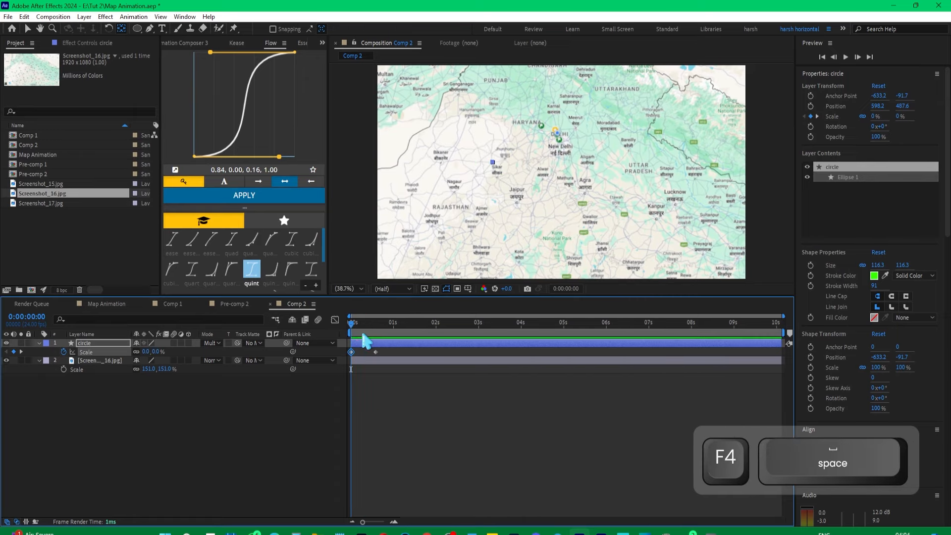
key("space")
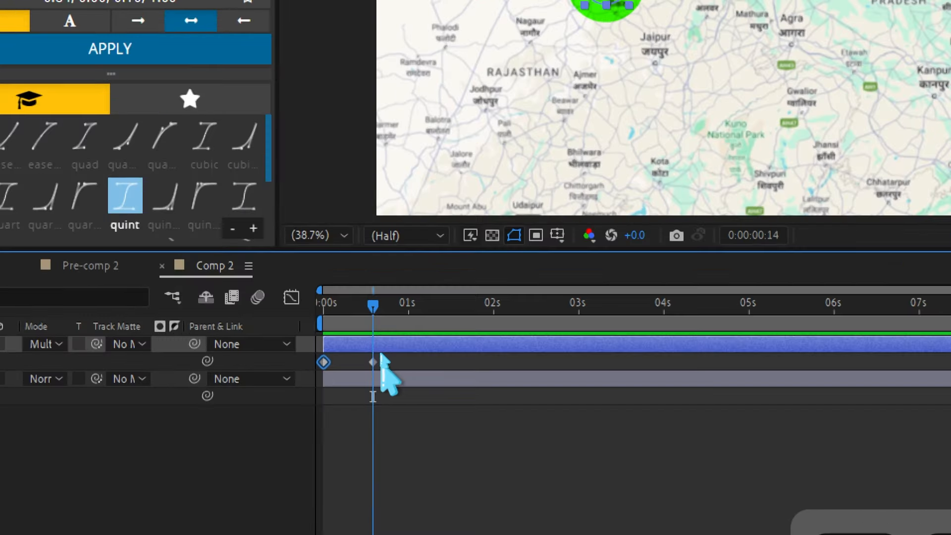
Ease both scale keyframes of the circle, shape the speed graph into a sharp early peak, and preview the motion
left_click_drag(386, 361, 314, 371)
left_click(291, 297)
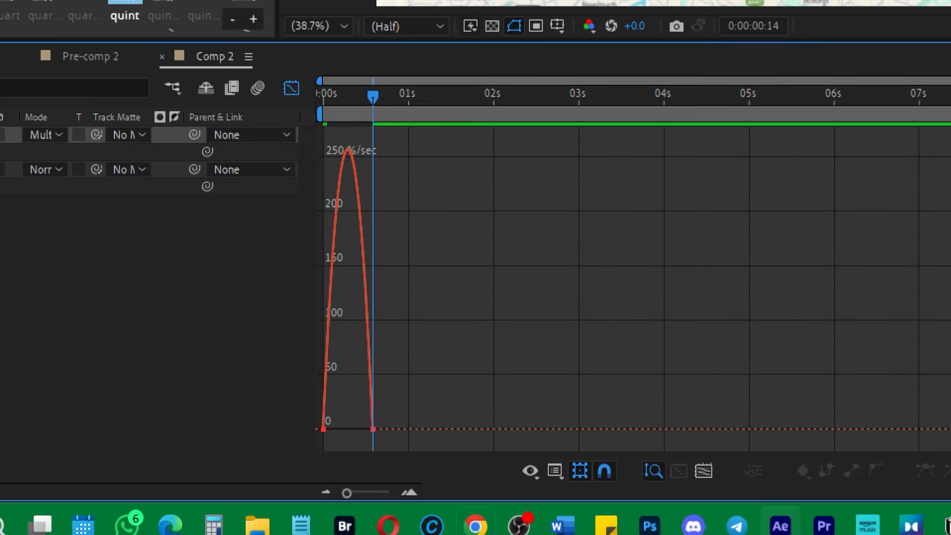
left_click_drag(415, 414, 348, 429)
left_click_drag(375, 101, 315, 107)
key("space")
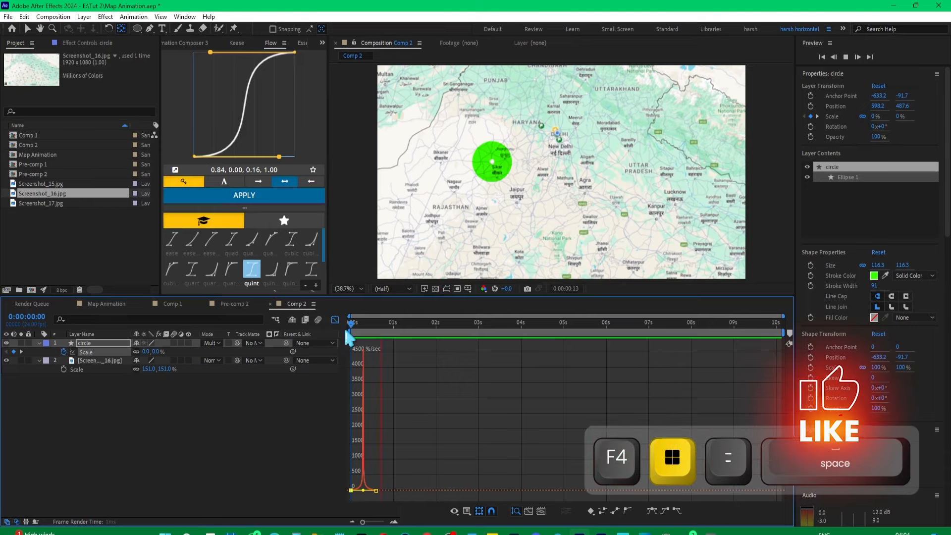
left_click(335, 320)
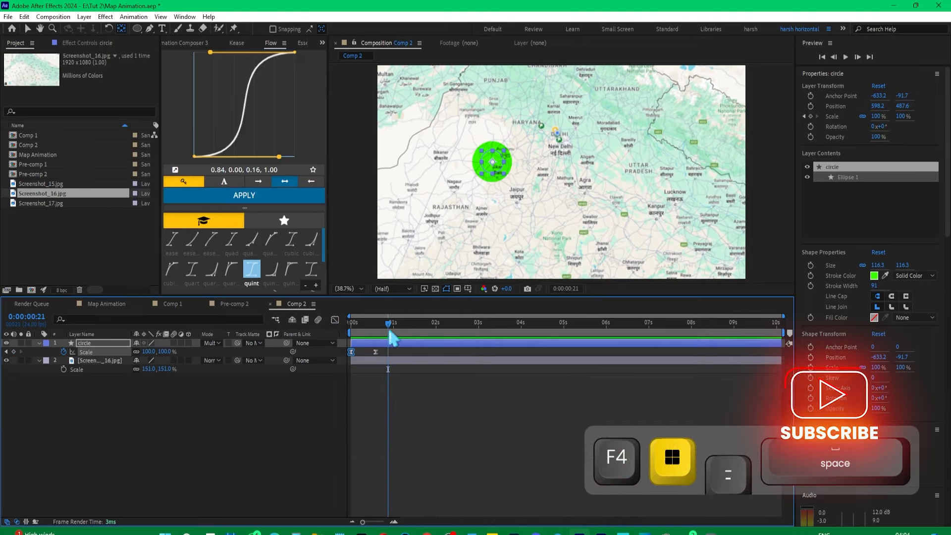
key("space")
key("space")
key("space")
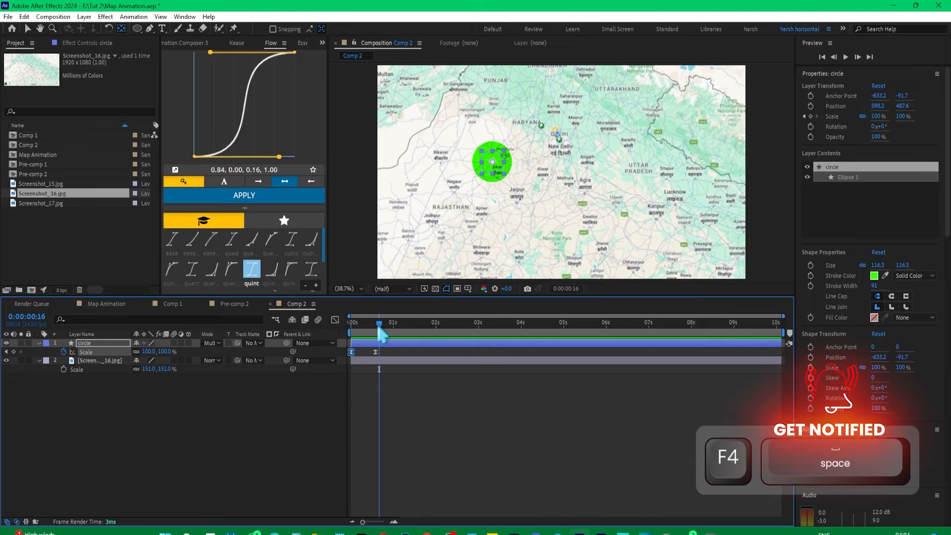
Duplicate the circle layer and move the copy over the Lucknow area, to about 1626, 557
left_click_drag(379, 327, 375, 333)
left_click(108, 343)
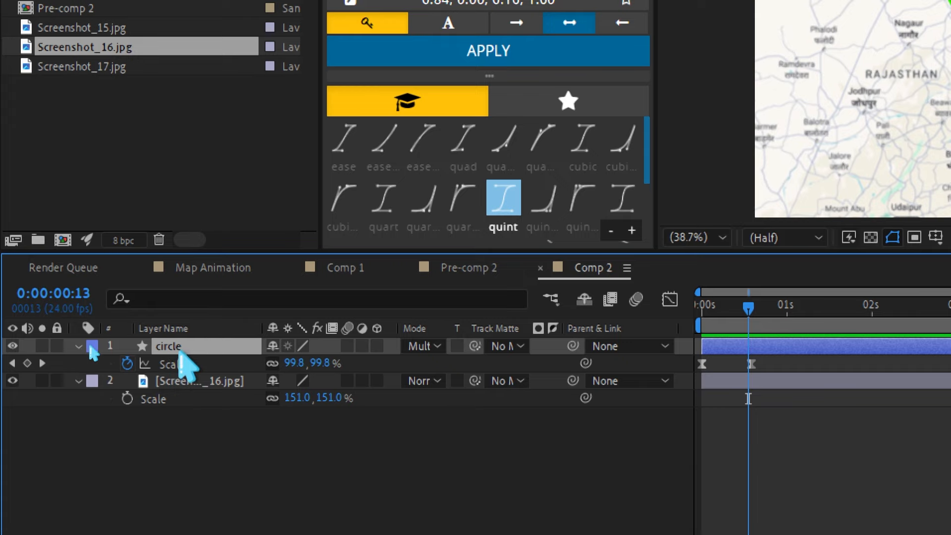
key("ctrl+d")
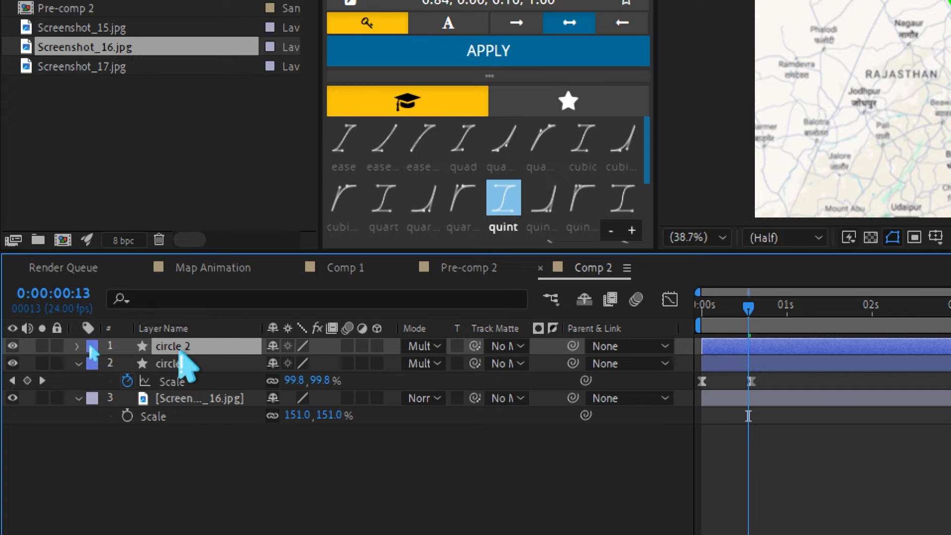
key("super+minus")
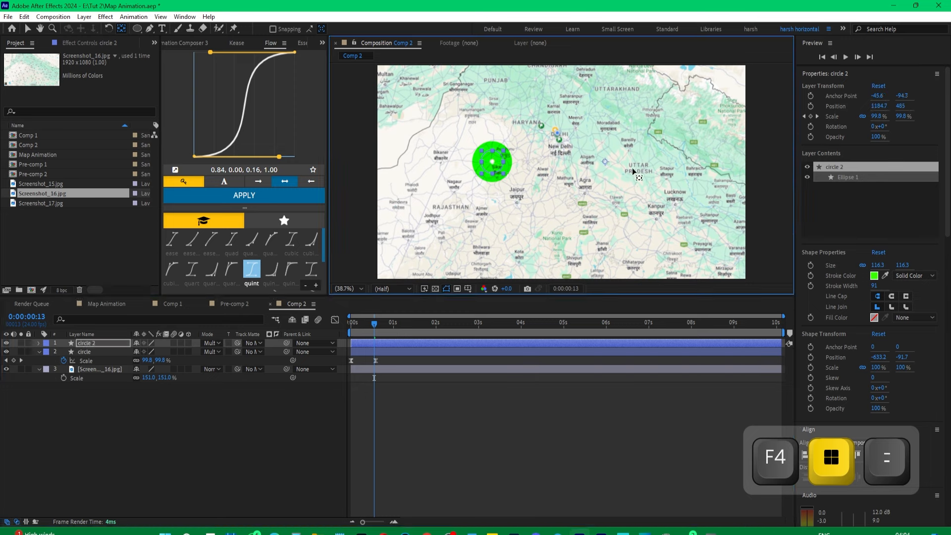
key("ctrl+z")
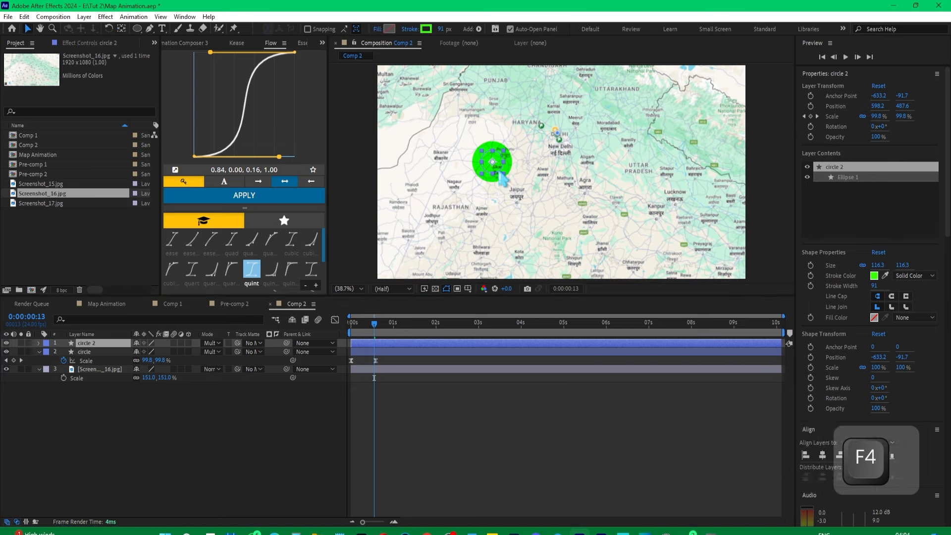
left_click_drag(487, 168, 694, 186)
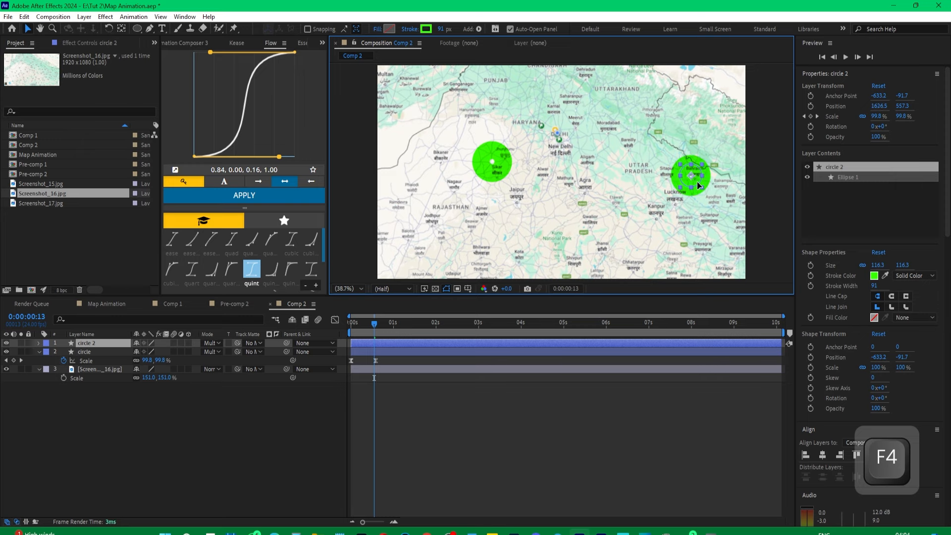
Change the stroke colour of the duplicated circle over Lucknow to pink, FF00A2
left_click(379, 324)
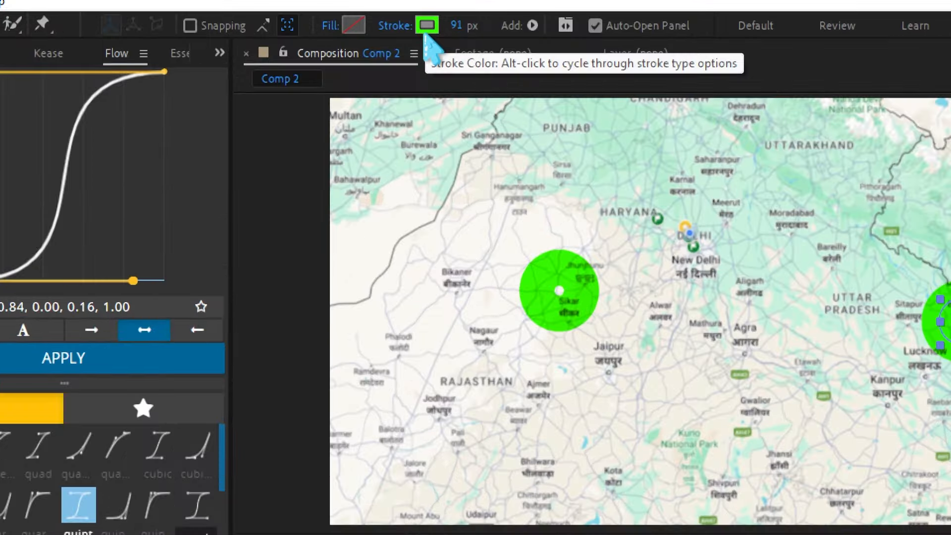
left_click(427, 25)
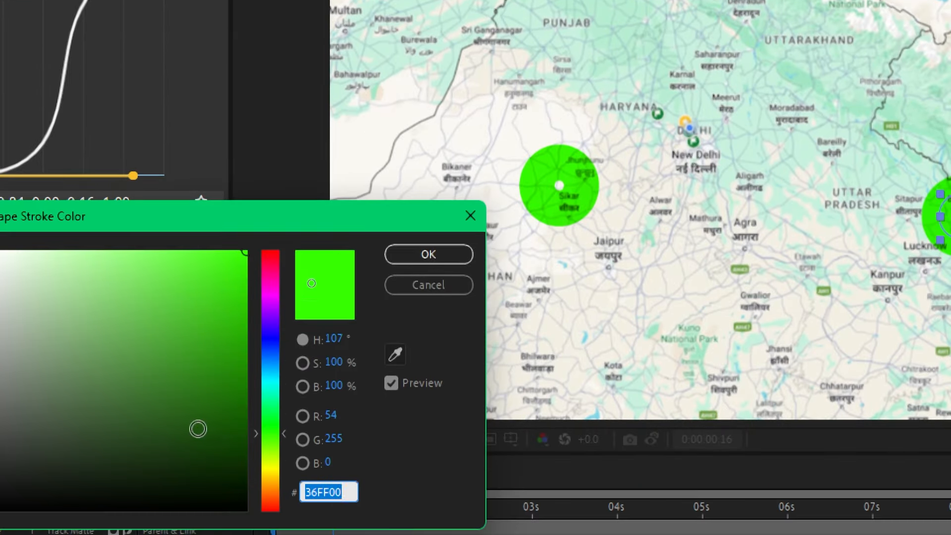
left_click(271, 383)
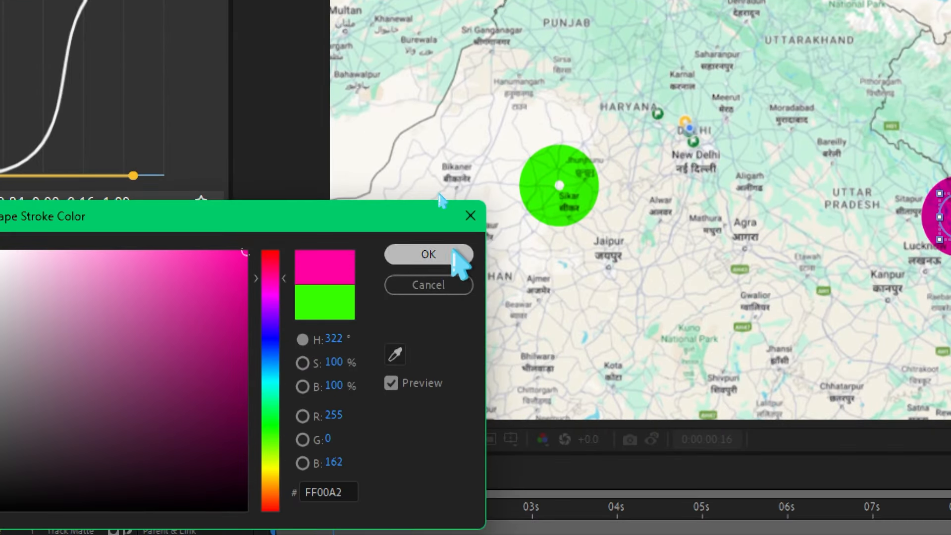
left_click(429, 254)
key("super+minus")
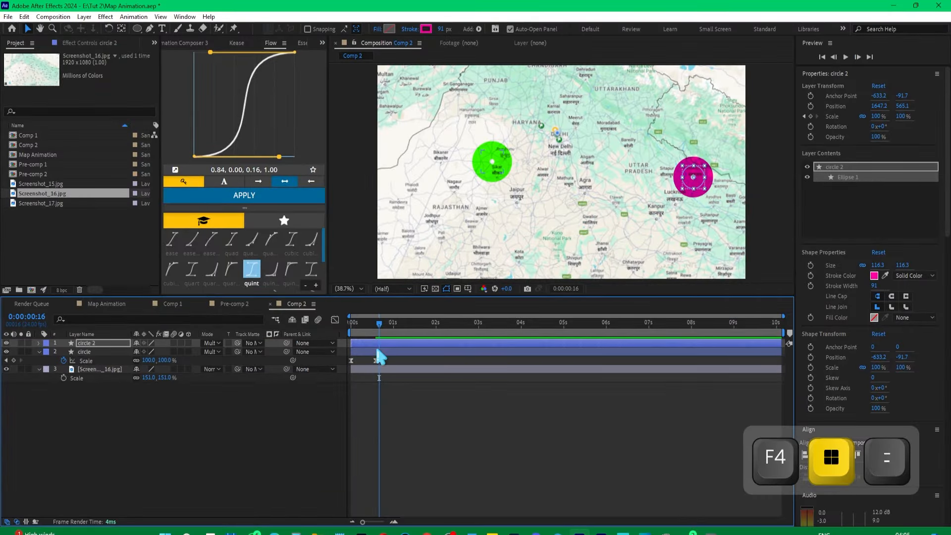
Shift the circle 2 layer to start at about 3 seconds and save the project
left_click_drag(379, 328, 347, 338)
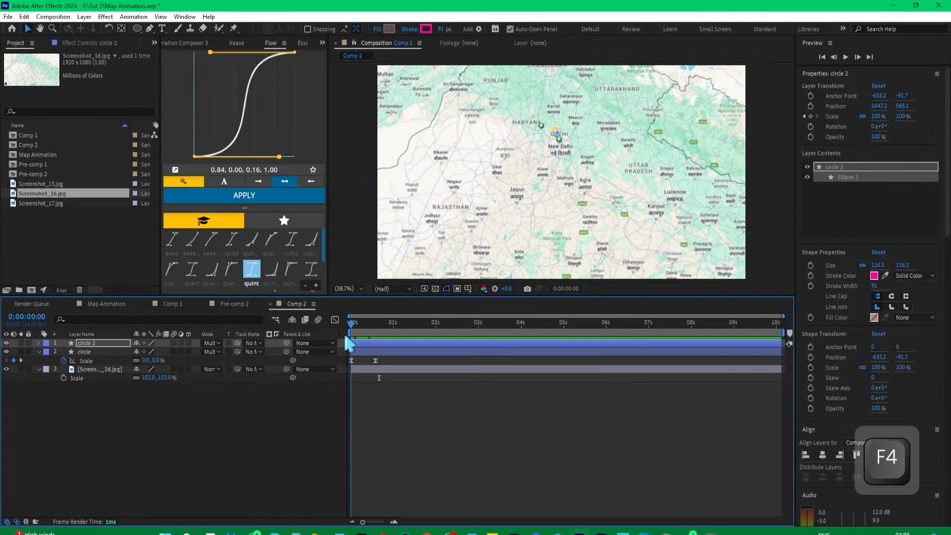
key("super+plus")
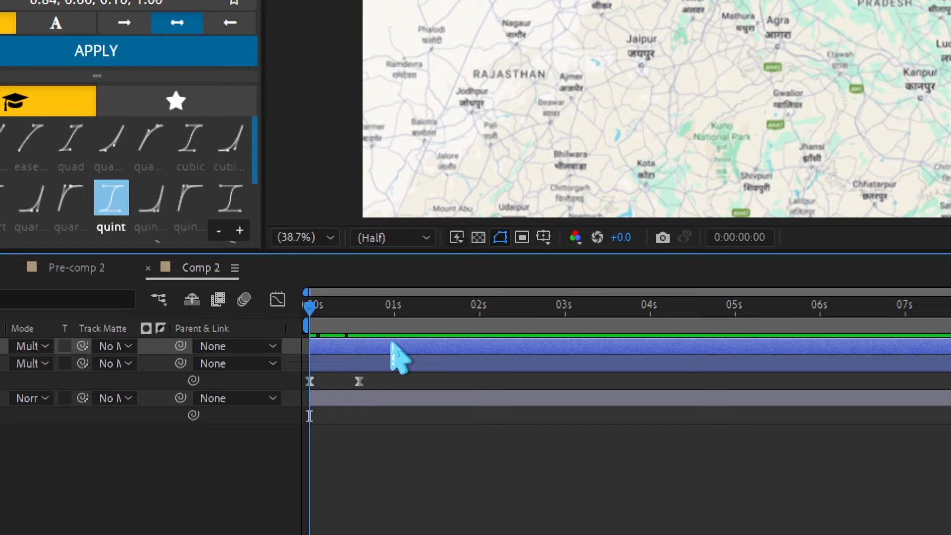
left_click(390, 376)
left_click(382, 349)
left_click_drag(390, 347, 640, 346)
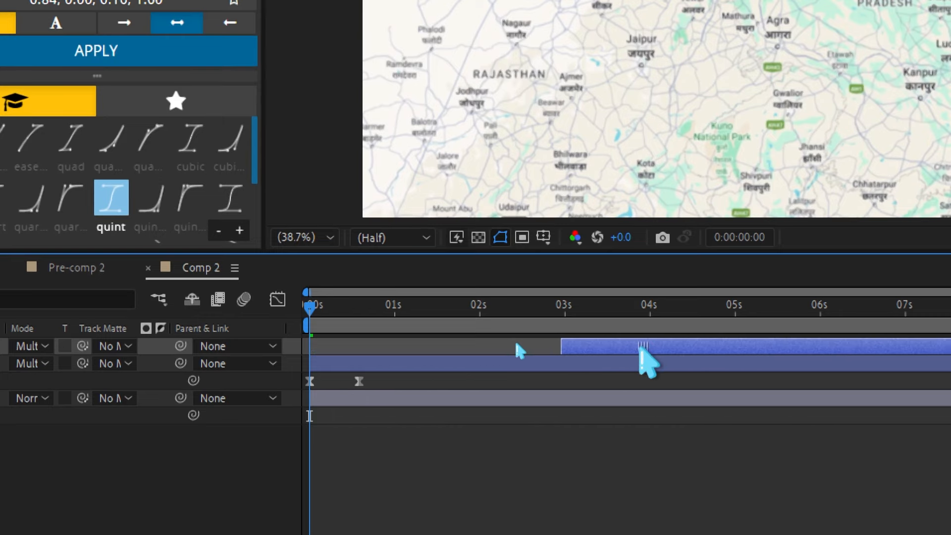
key("super+minus")
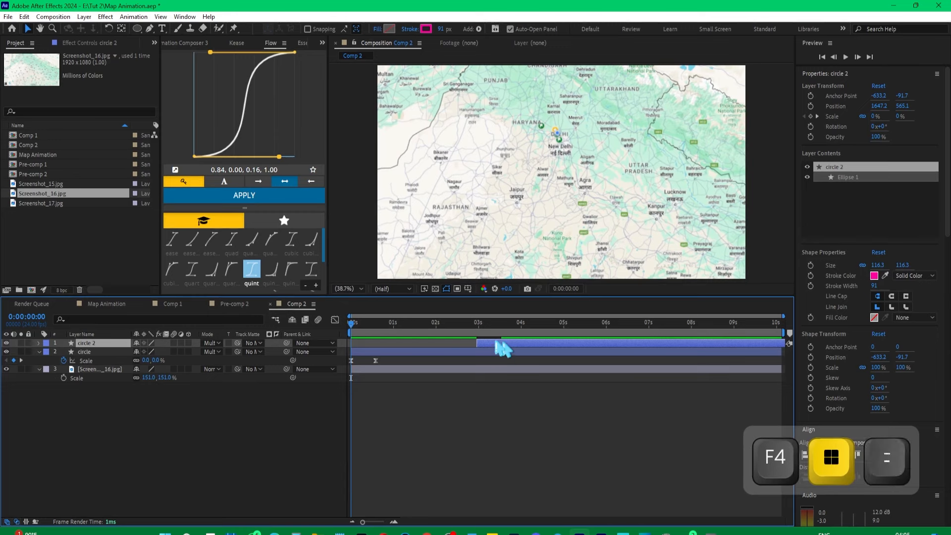
mouse_move(351, 323)
left_mouse_down()
mouse_move(527, 339)
mouse_move(329, 341)
mouse_move(515, 339)
mouse_move(389, 347)
mouse_move(349, 336)
left_mouse_up()
key("ctrl+s")
left_click(239, 432)
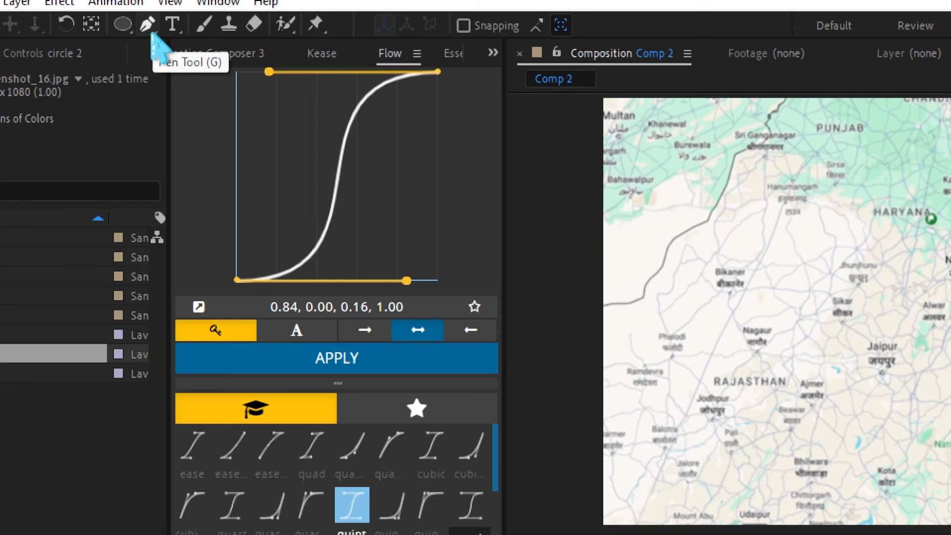
With both circles shown at 0:00:03:09, draw a curved Pen tool path from the green circle's centre to the pink circle's centre
left_click(150, 28)
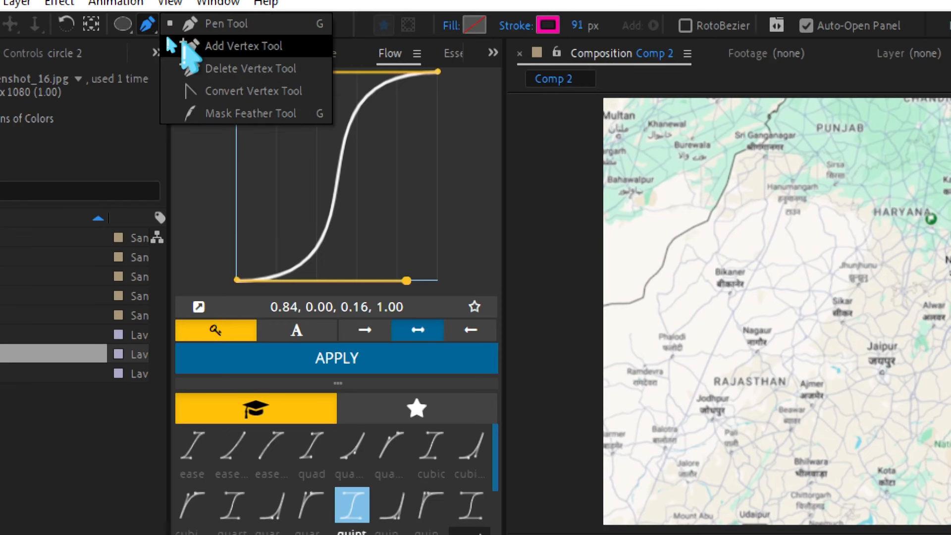
left_click(212, 24)
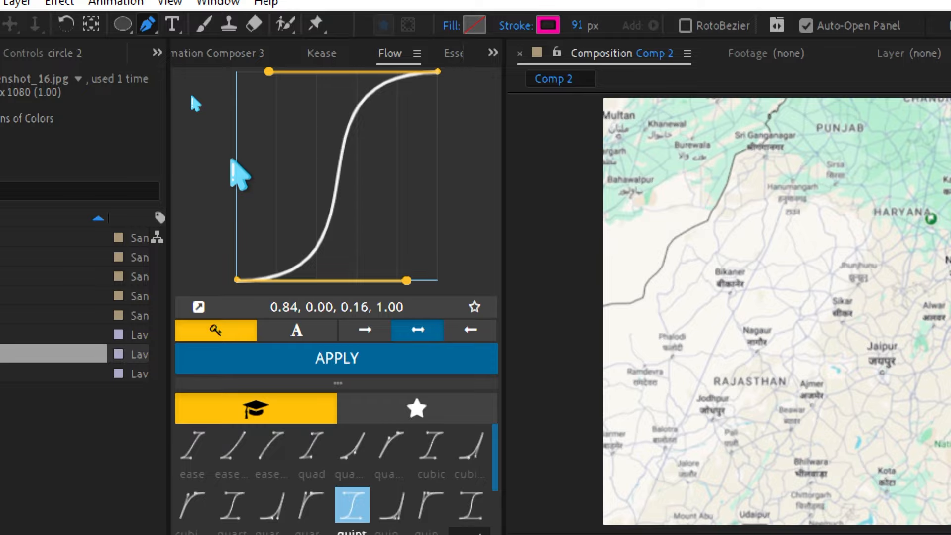
key("super+minus")
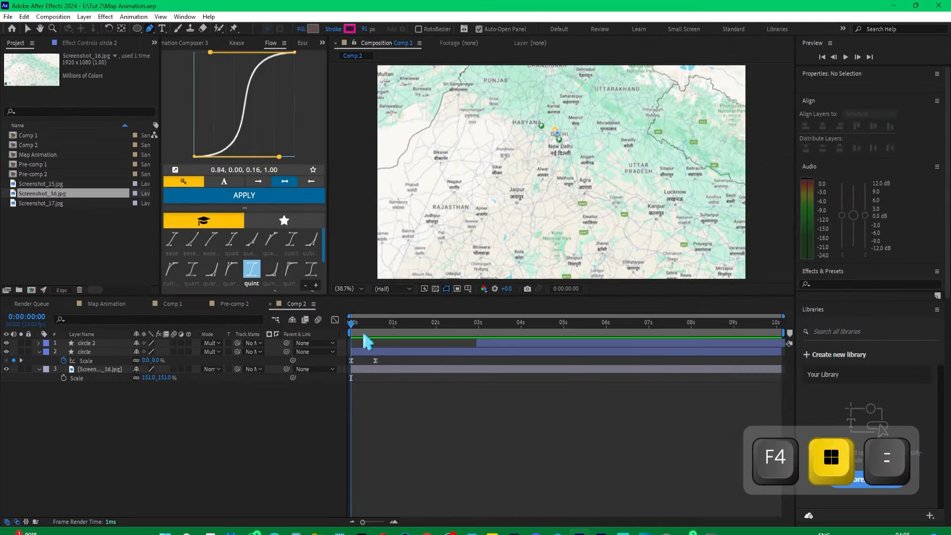
left_click_drag(364, 324, 493, 323)
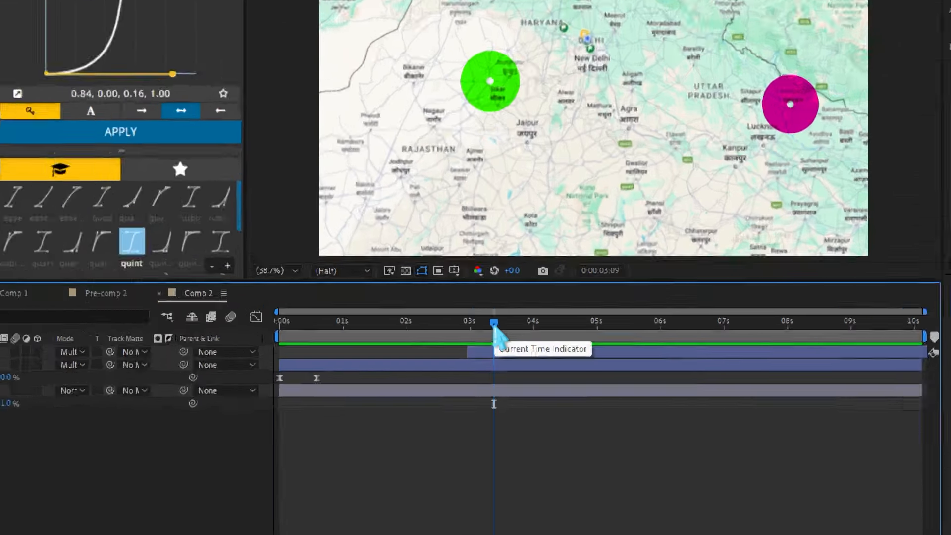
key("super+minus")
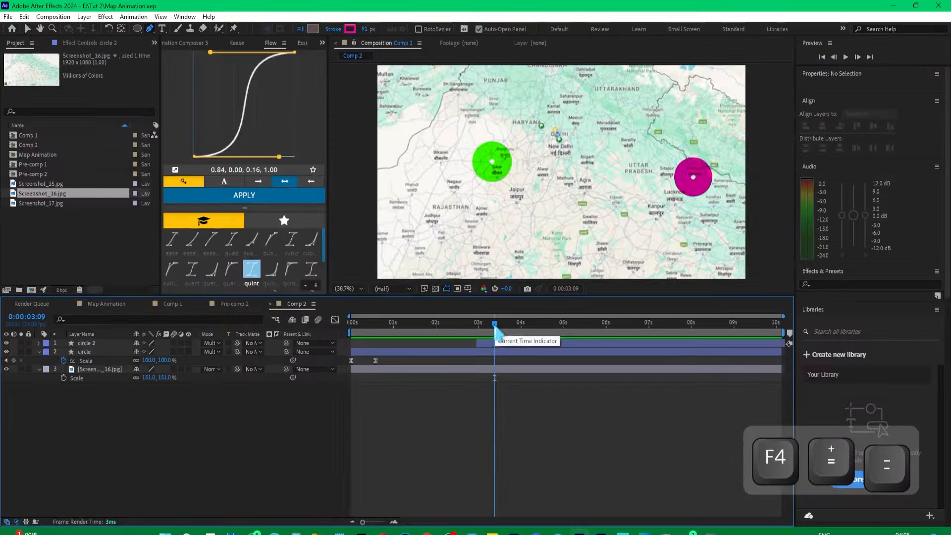
key("F4")
left_click(493, 160)
left_click_drag(693, 177, 739, 250)
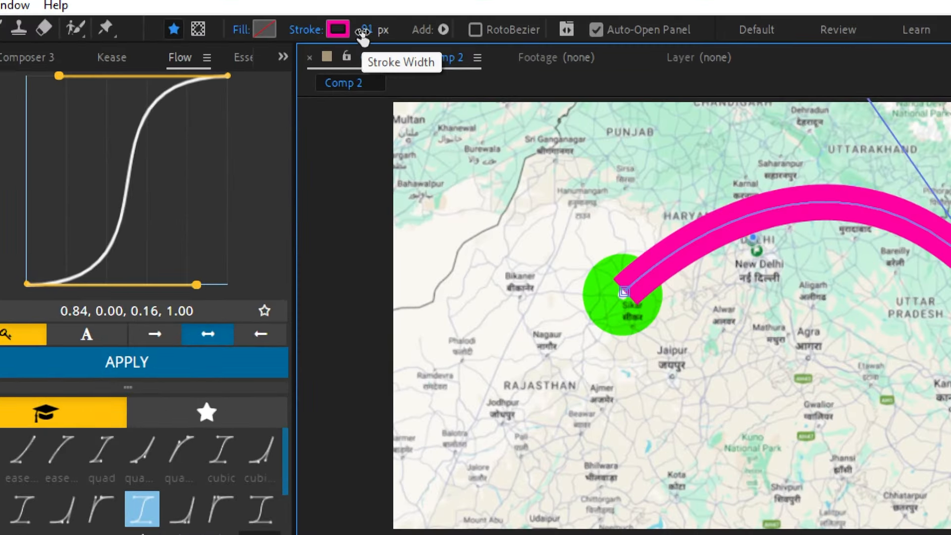
Set the arc's stroke width to 10 px and its colour to orange-red, and check it at 0:00:02:08
left_click_drag(363, 35, 325, 35)
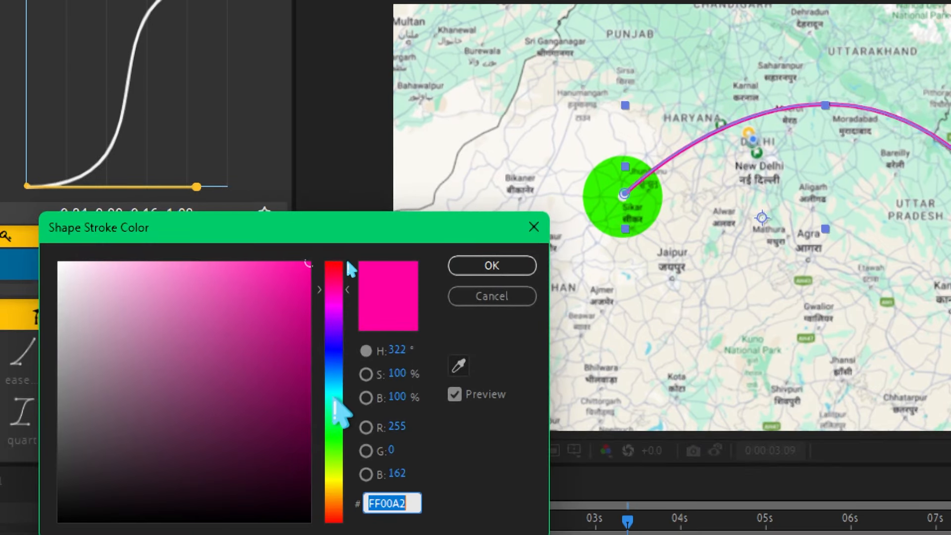
left_click_drag(333, 397, 350, 513)
left_click(488, 267)
key("super+minus")
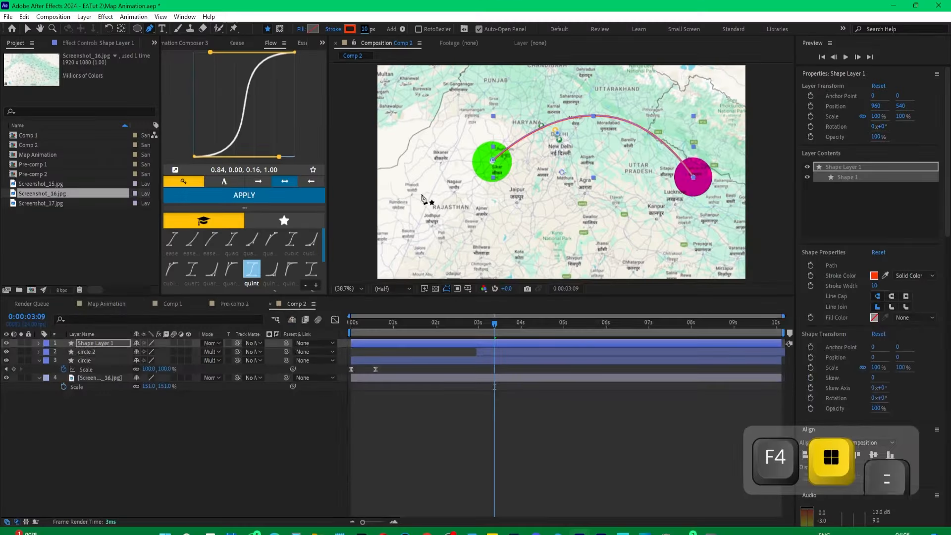
left_click(286, 424)
left_click_drag(491, 324, 450, 339)
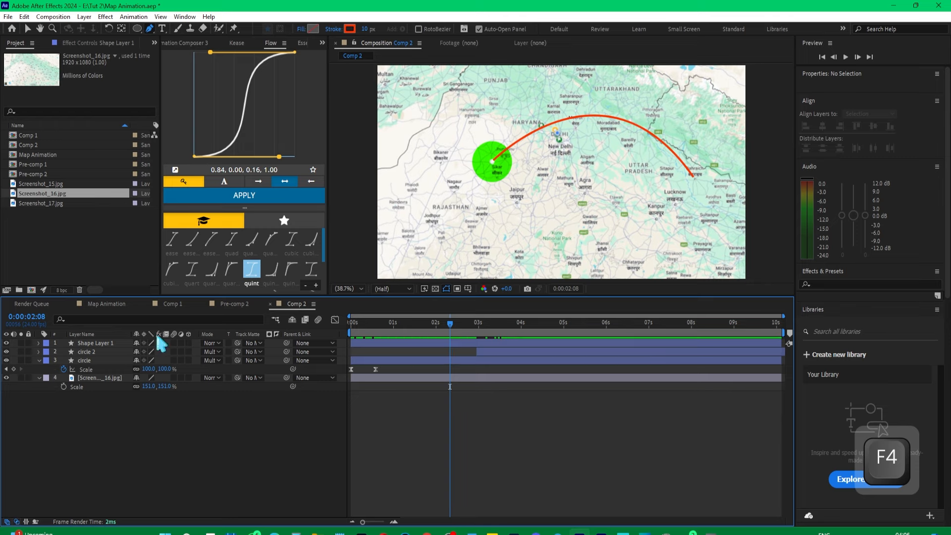
Rename the arc's shape layer as line and expand its path and stroke properties
left_click(85, 344)
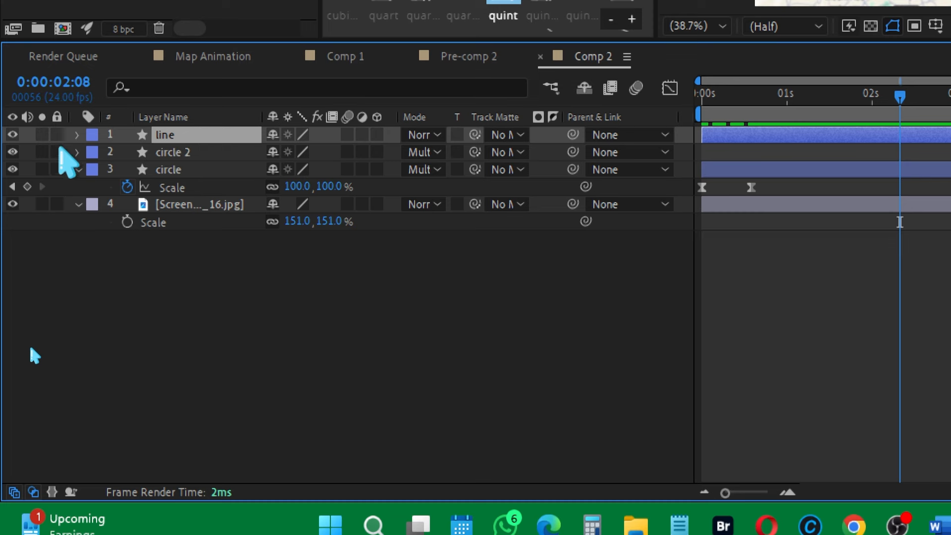
left_click(77, 135)
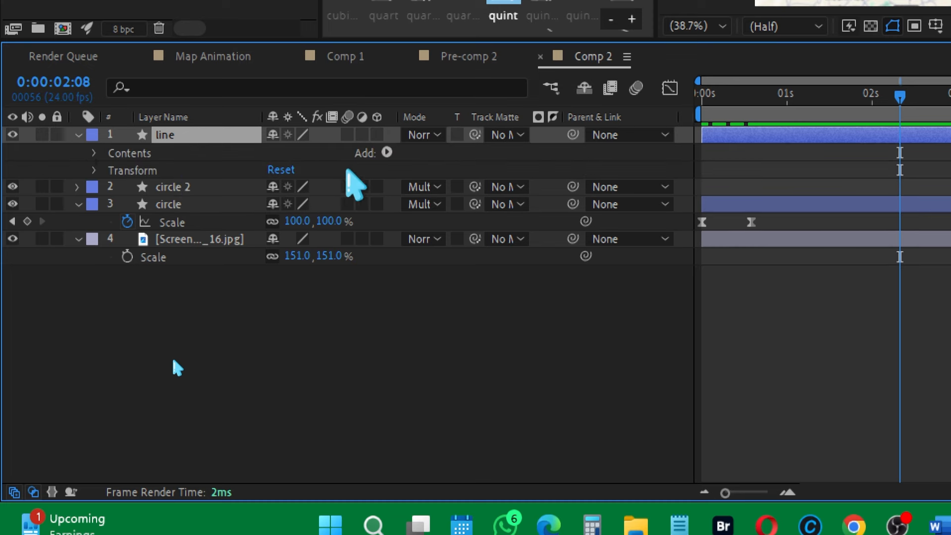
left_click(94, 153)
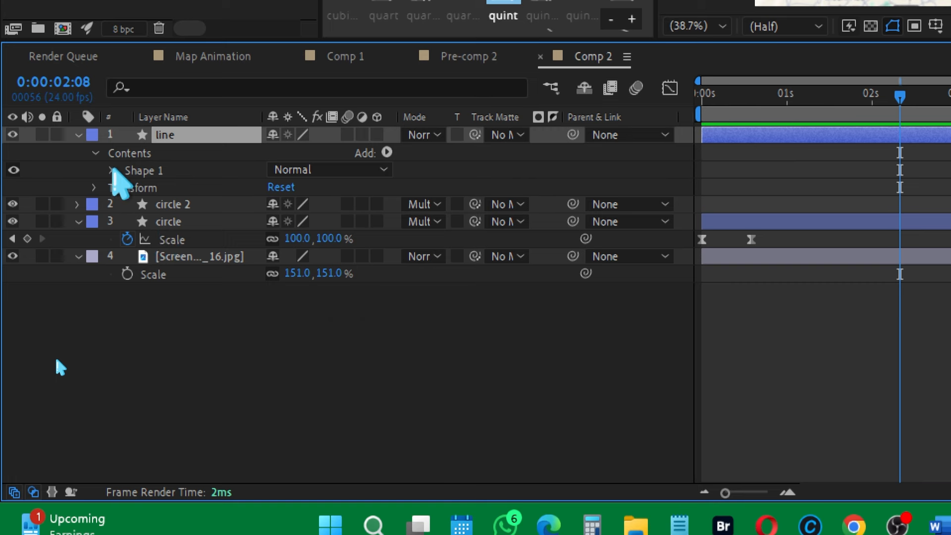
left_click(113, 170)
left_click(128, 205)
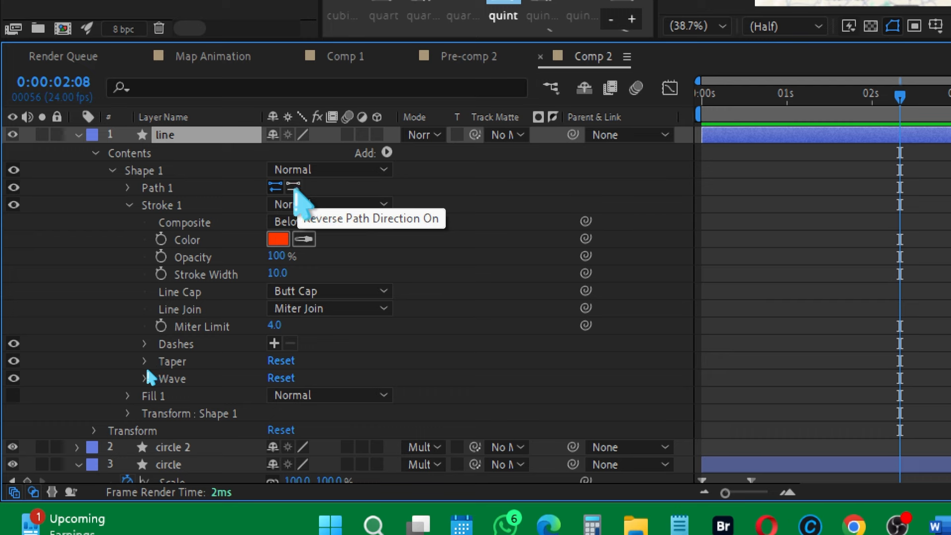
left_click(293, 187)
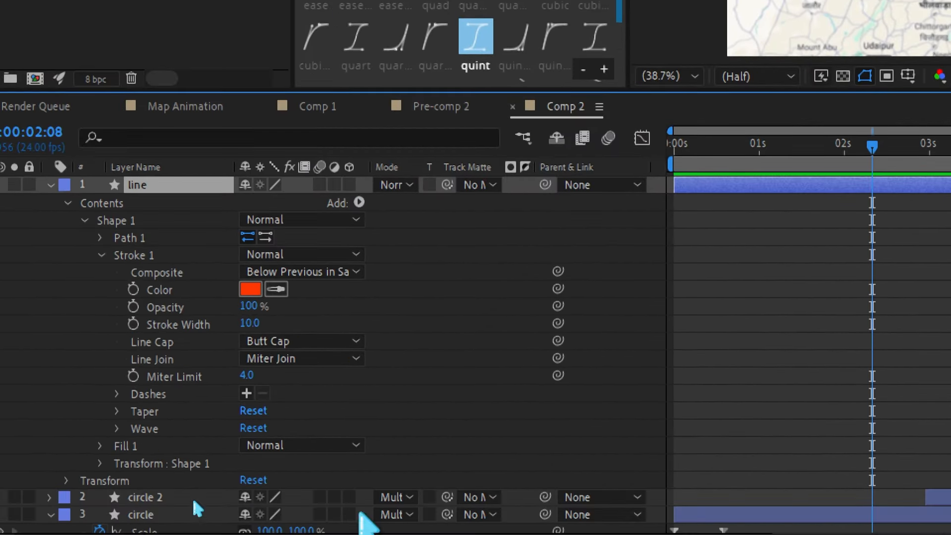
Give the line's stroke a Round Cap and dashes with a dash value of 17 and an offset of 86
left_click(288, 473)
left_click(305, 519)
left_click(246, 392)
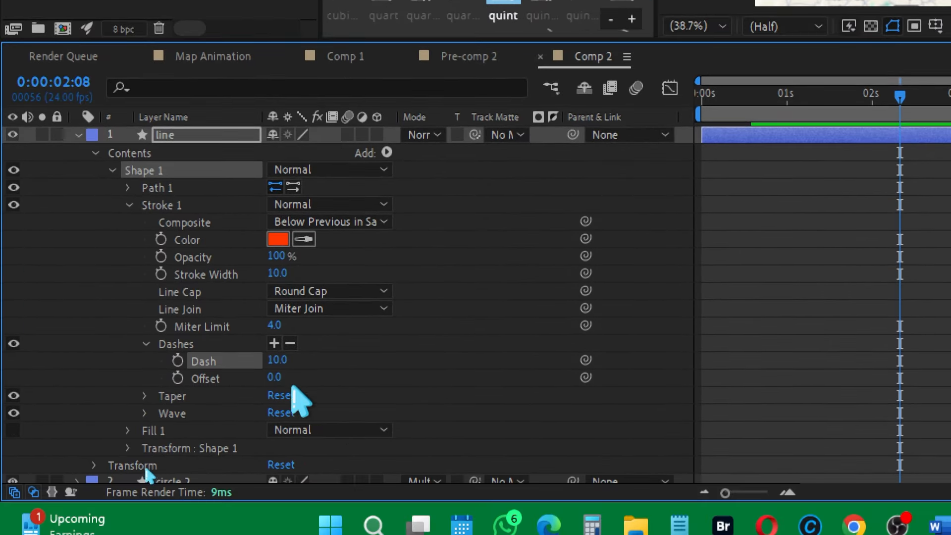
left_click_drag(279, 366, 292, 366)
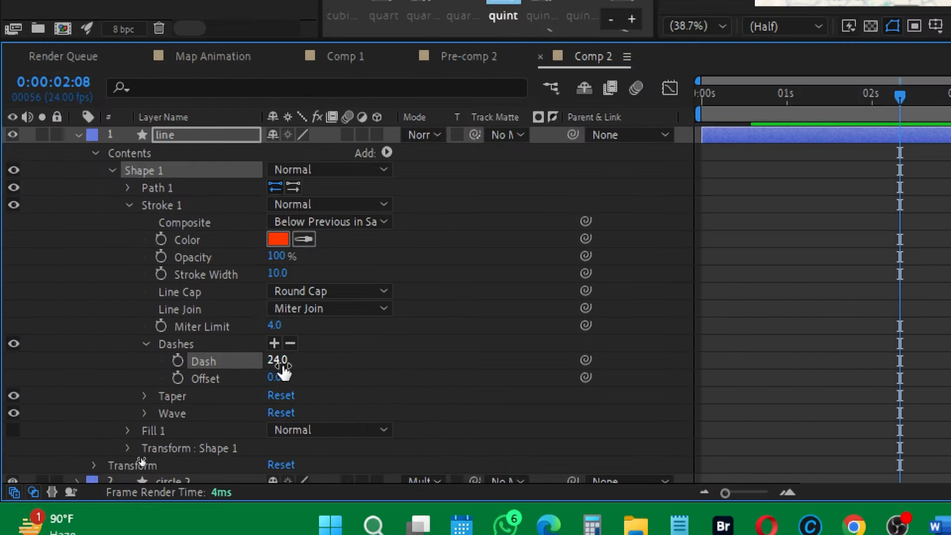
left_click_drag(282, 369, 333, 381)
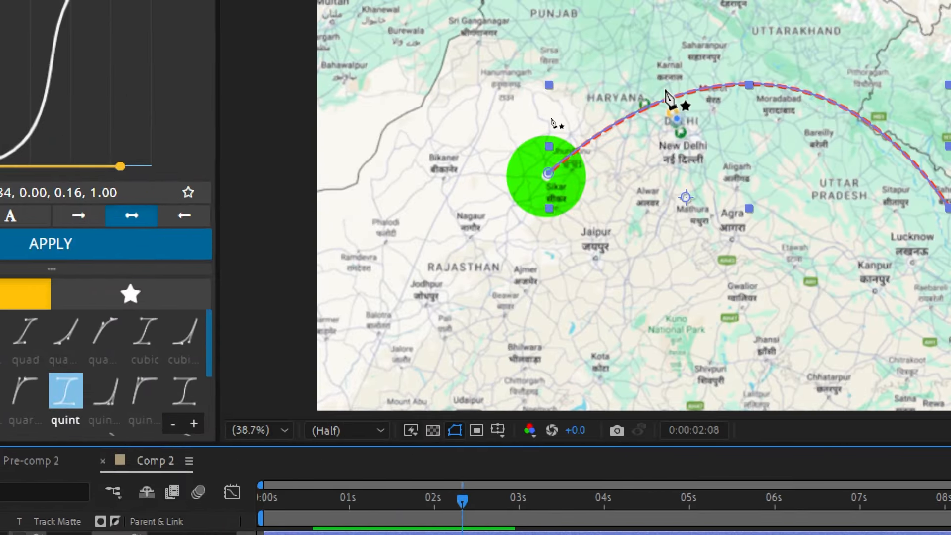
key("super+minus")
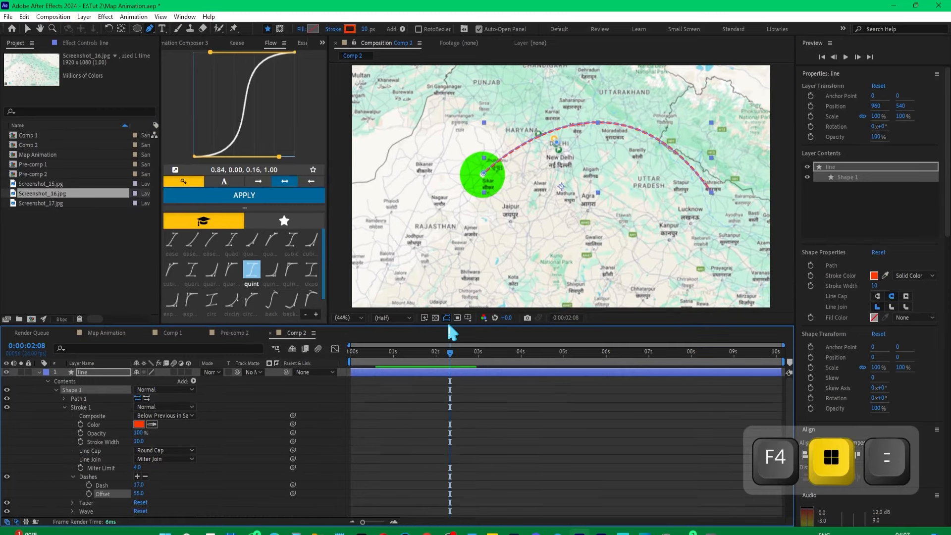
left_click_drag(140, 493, 157, 495)
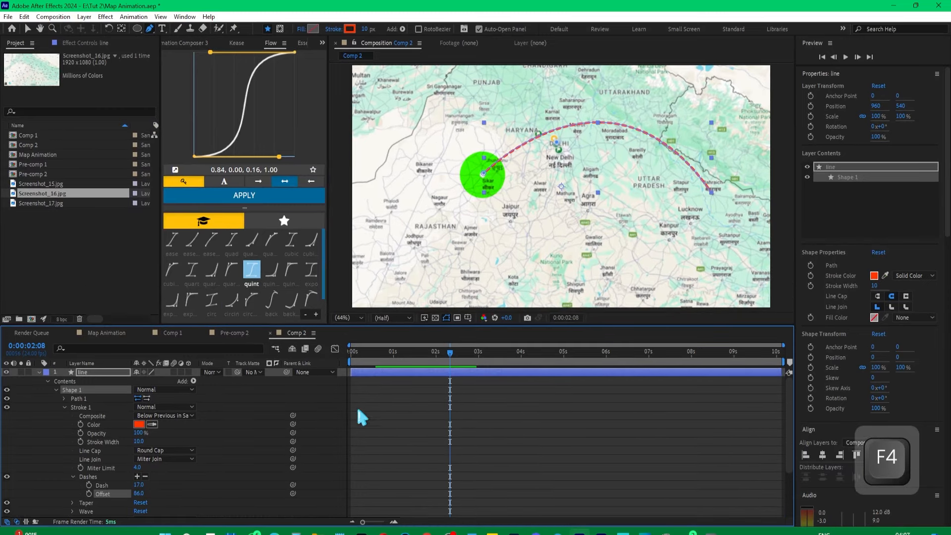
Return to the start of the timeline and add Trim Paths to the line's Shape 1 group
left_click_drag(395, 358, 319, 386)
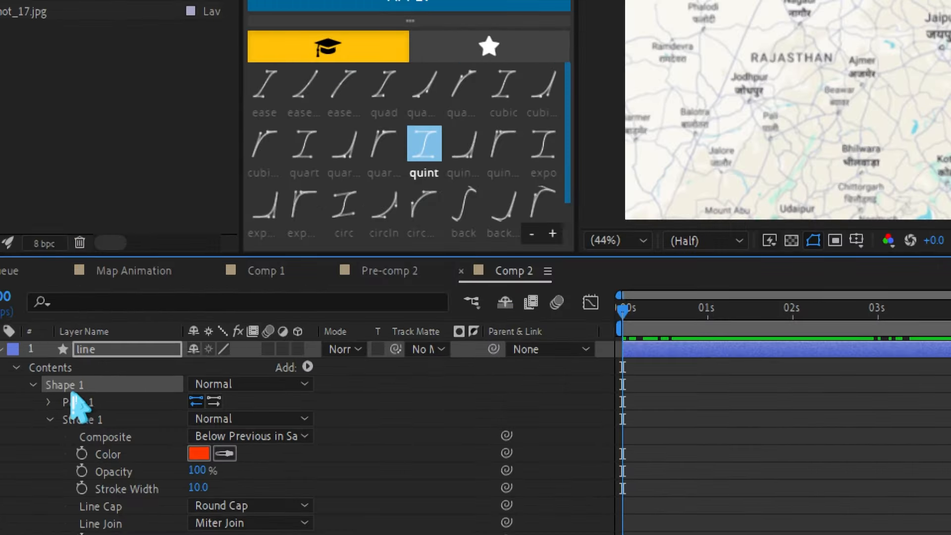
left_click(307, 367)
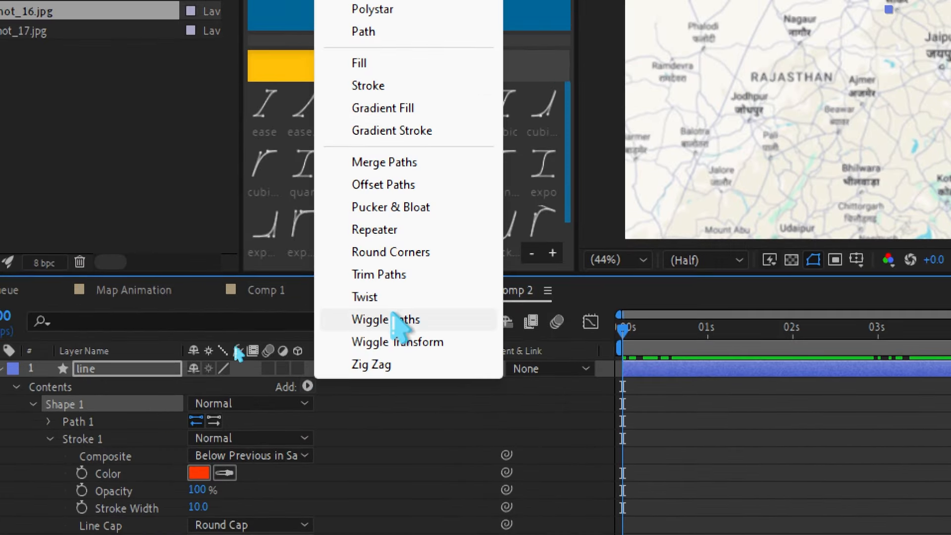
left_click(391, 274)
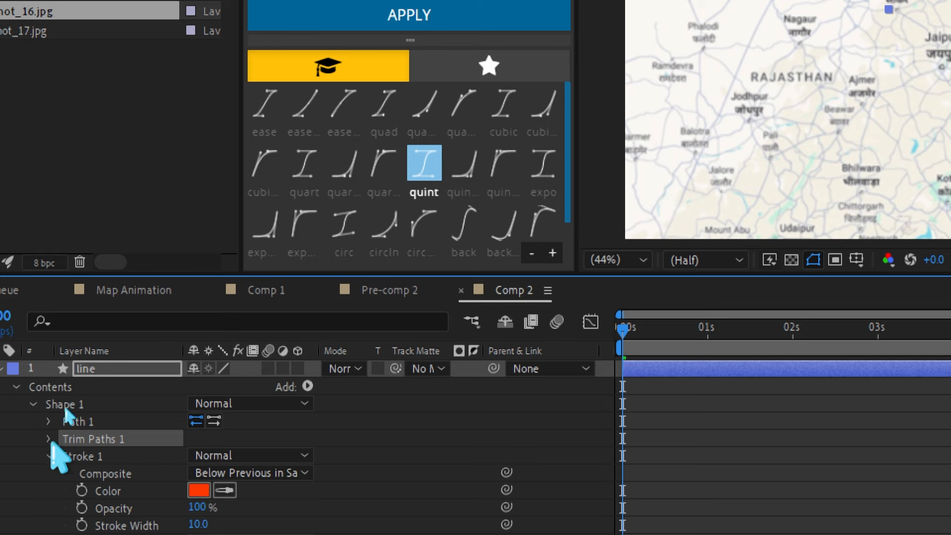
left_click(49, 439)
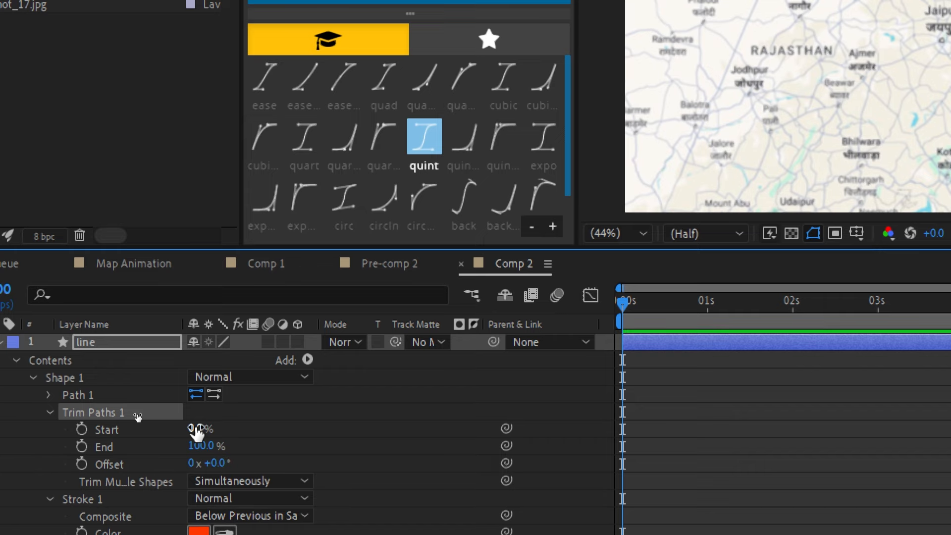
Keyframe the Trim Paths Start value from 100% at the timeline start to a value revealing the full arc at 3 seconds
left_click(82, 428)
left_click_drag(194, 432, 236, 432)
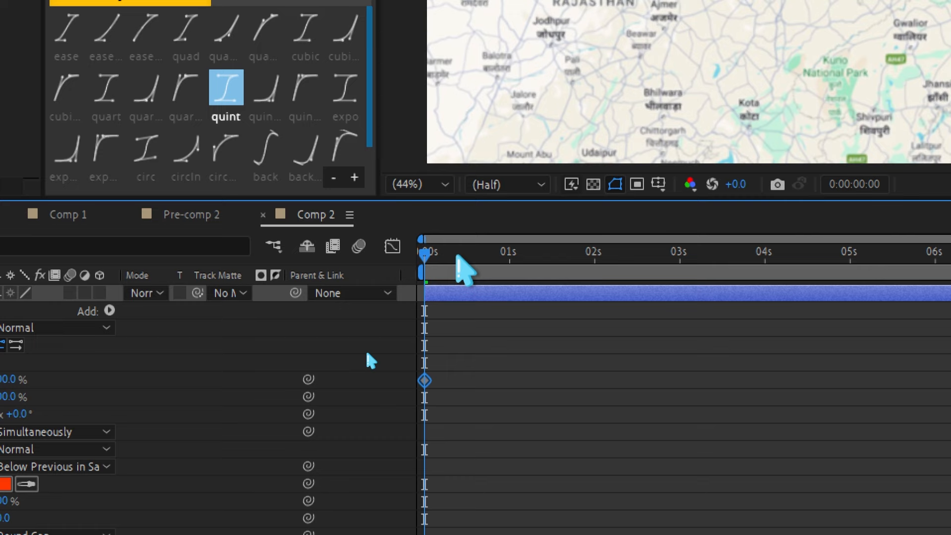
left_click_drag(274, 522, 496, 534)
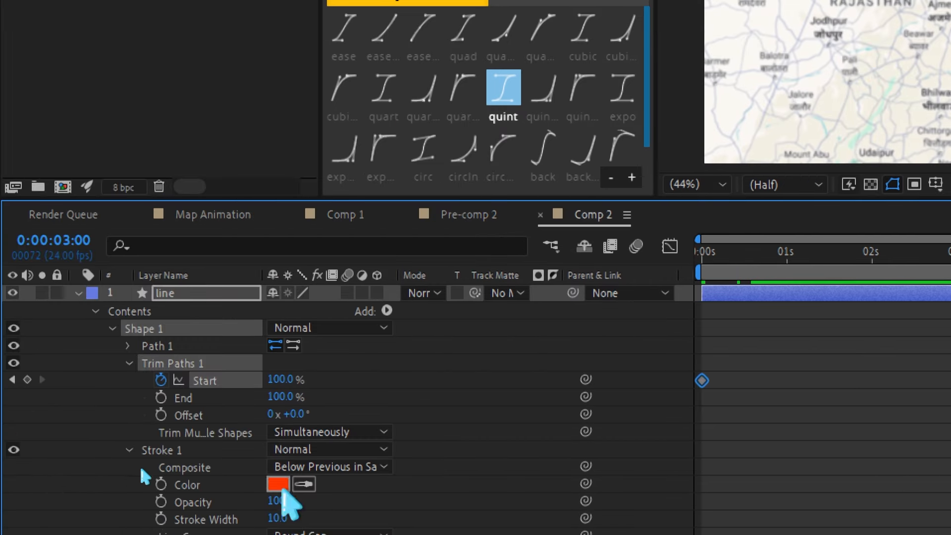
left_click_drag(284, 378, 64, 382)
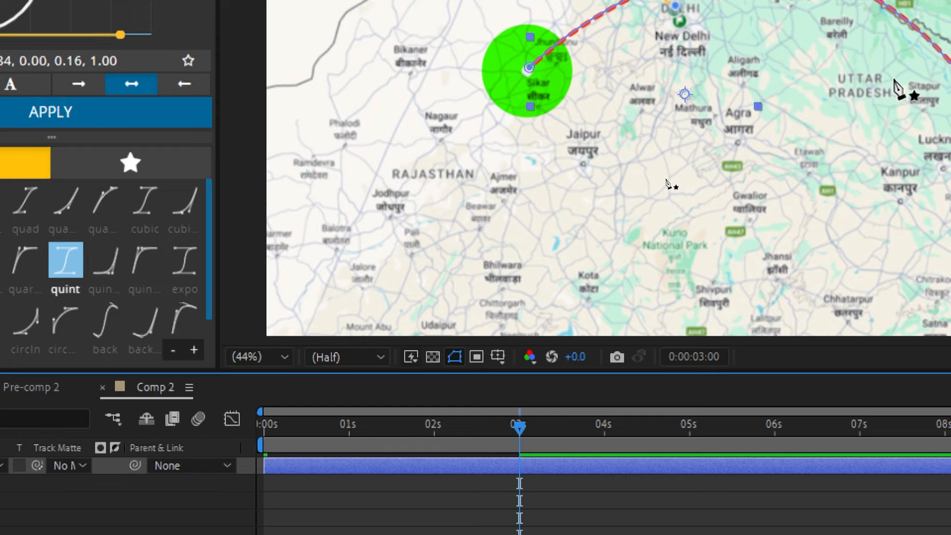
Try reversing Path 1's direction on the line, preview how it draws, and switch back to the original direction
key("super+minus")
key("space")
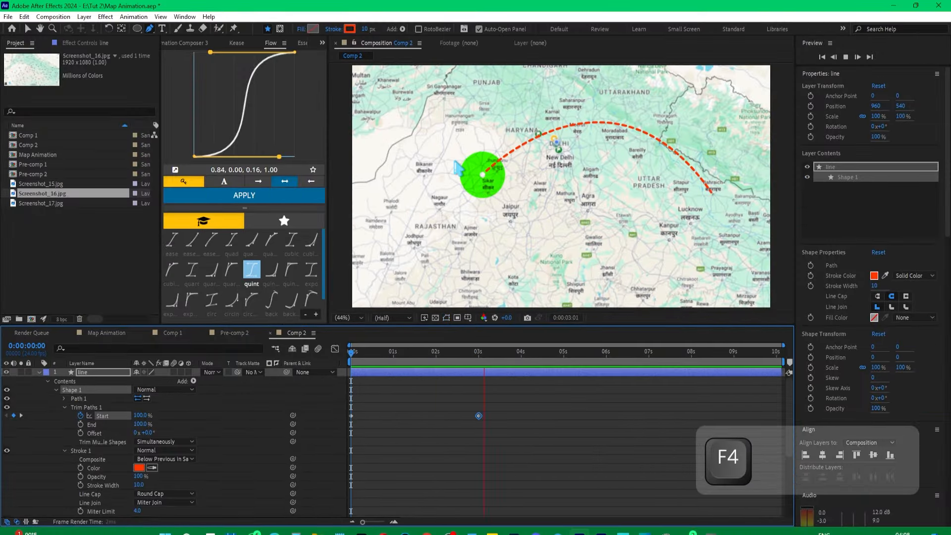
key("space")
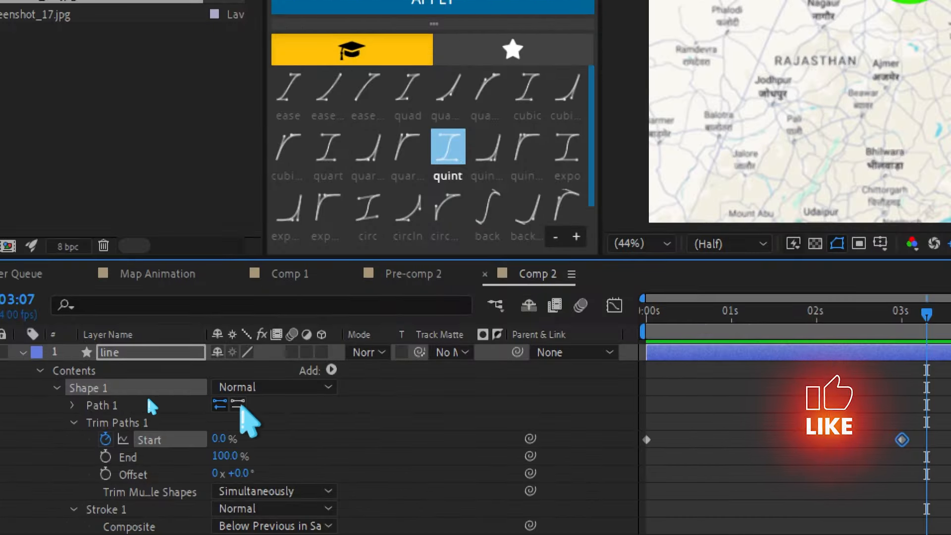
left_click(238, 404)
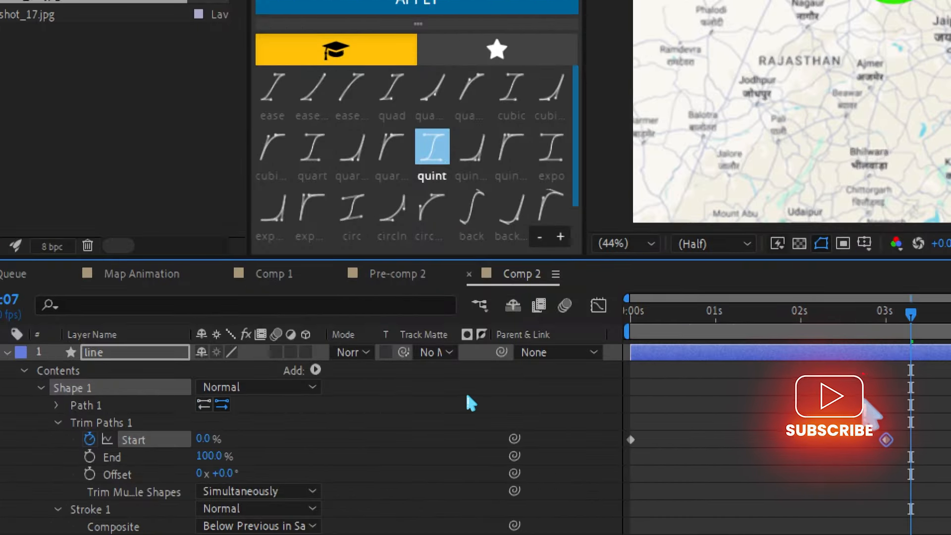
key("F4")
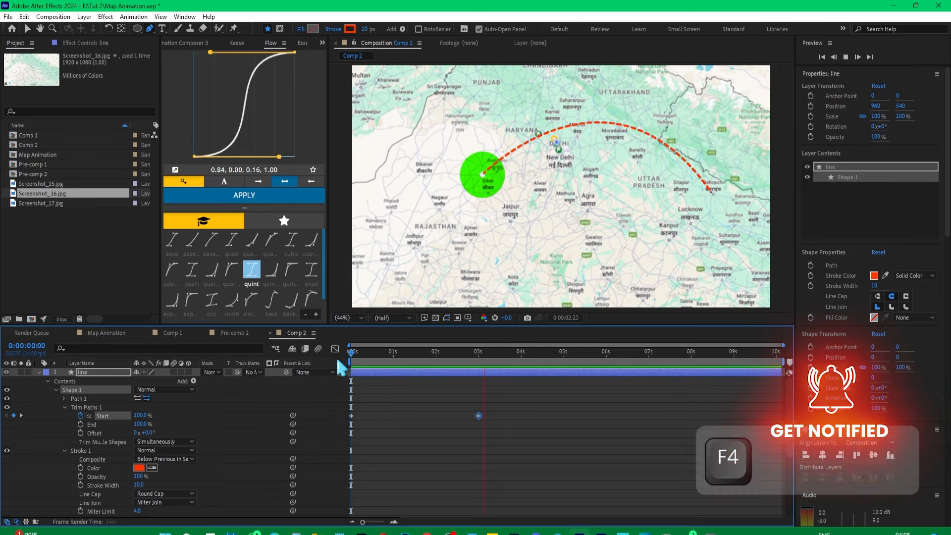
key("space")
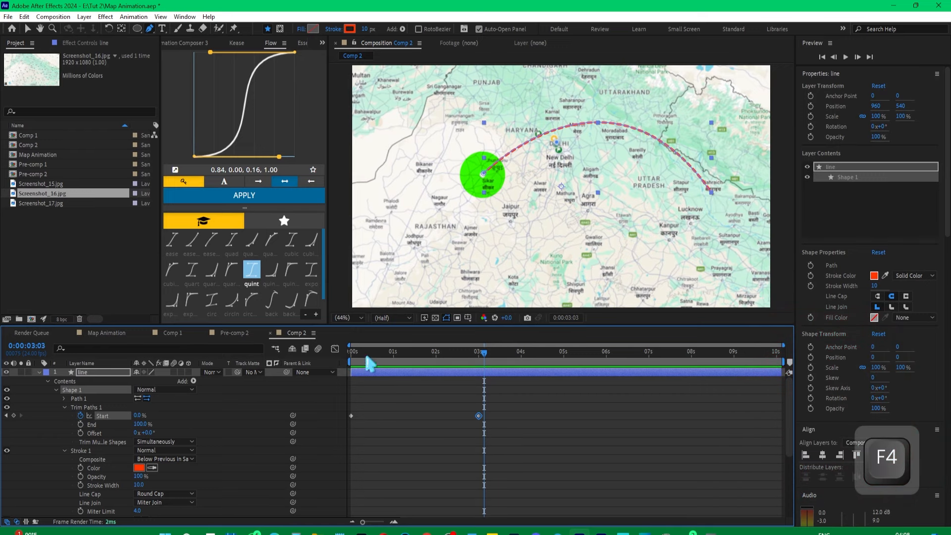
key("Home")
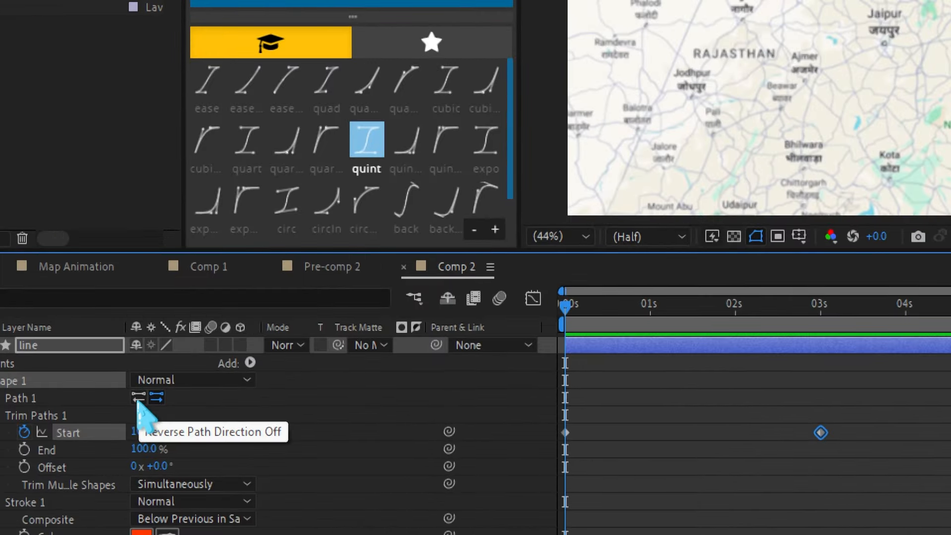
left_click(138, 398)
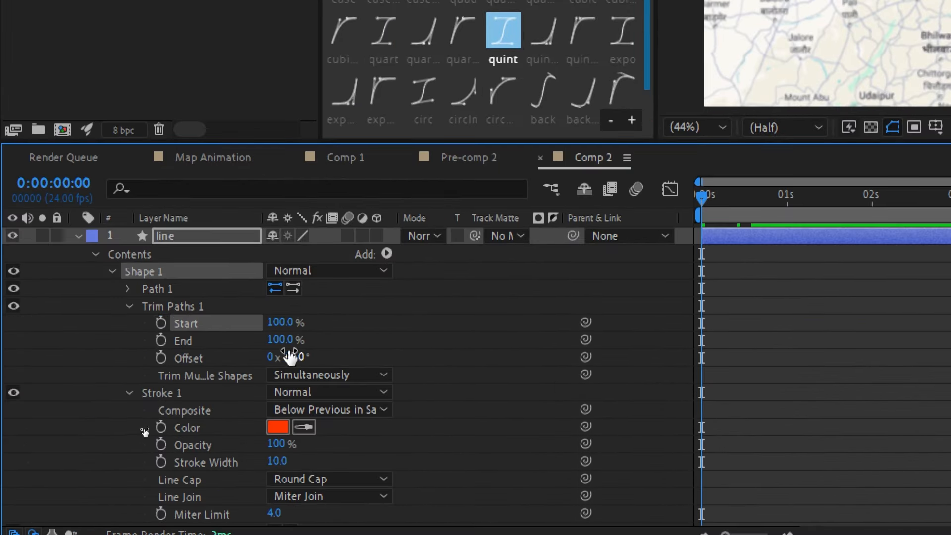
At the timeline start, set the line's Trim Paths Start to 0% without keyframes and keyframe its End at 0%
left_click_drag(280, 322, 163, 349)
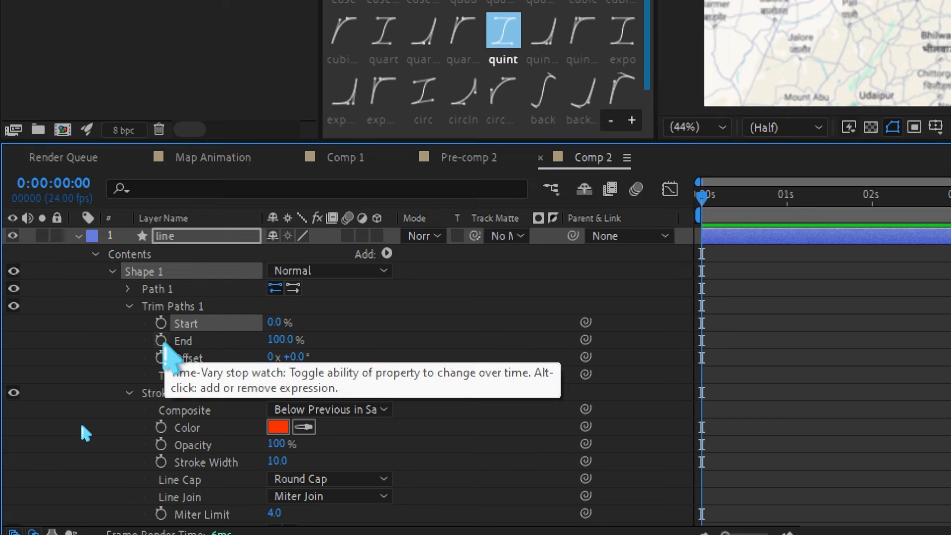
left_click(161, 341)
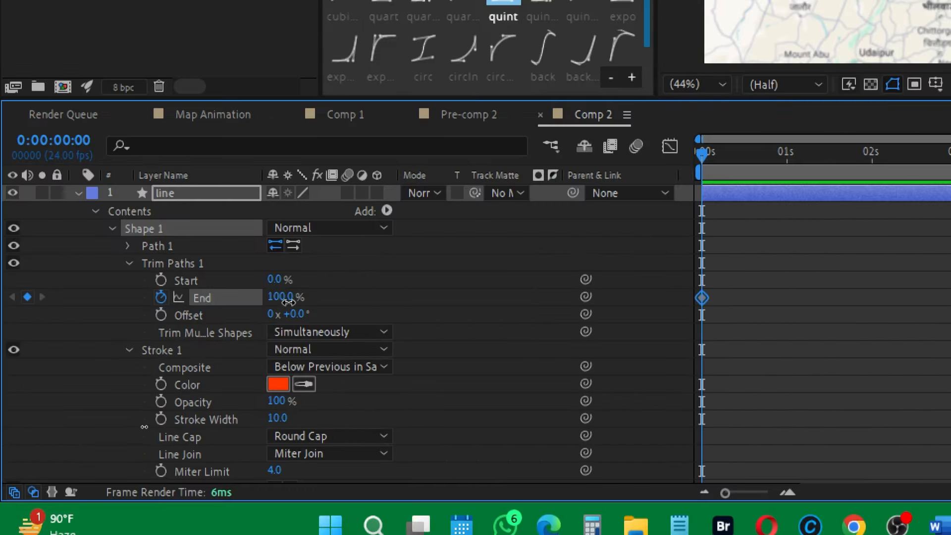
left_click_drag(288, 302, 130, 312)
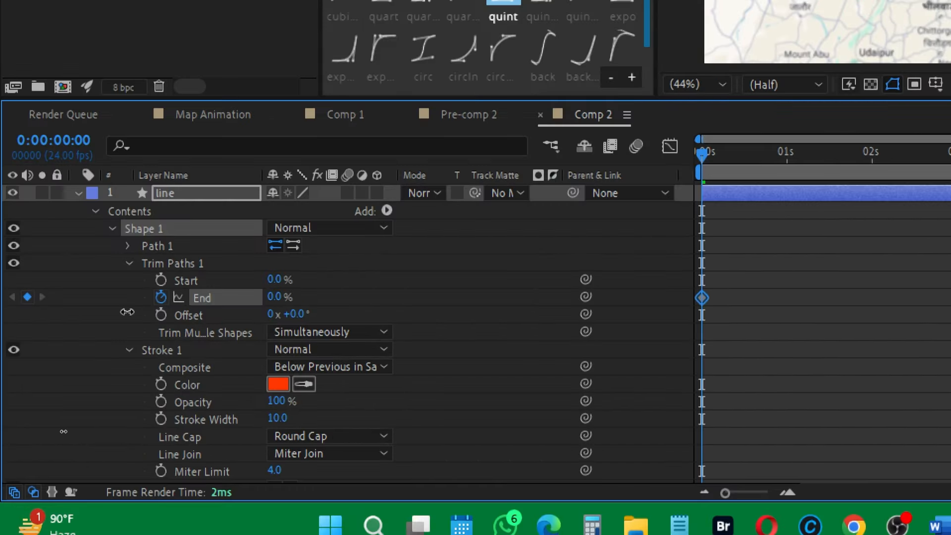
Keyframe the Trim Paths End value at 100% at 3 seconds and preview the line drawing from the start
left_click_drag(775, 148, 944, 168)
left_click_drag(863, 169, 877, 166)
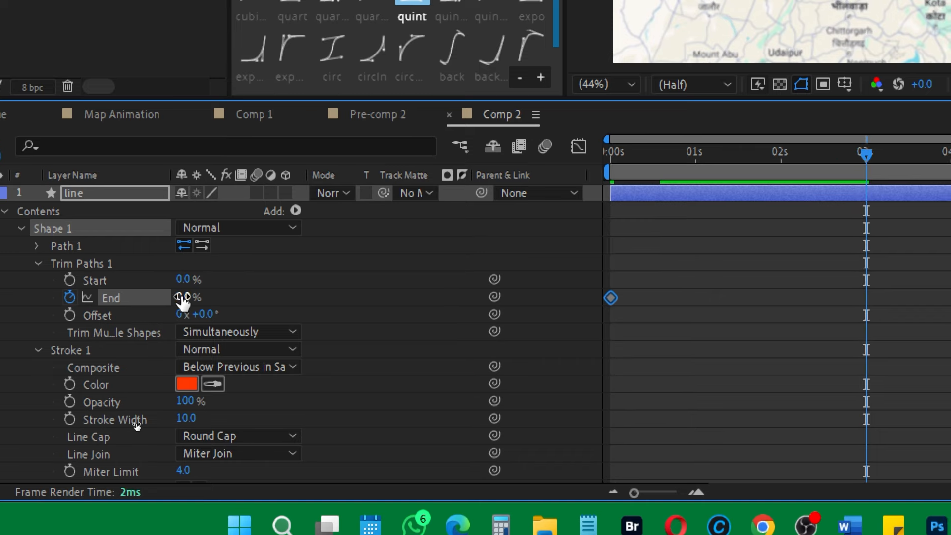
left_click_drag(183, 300, 361, 302)
key("super+minus")
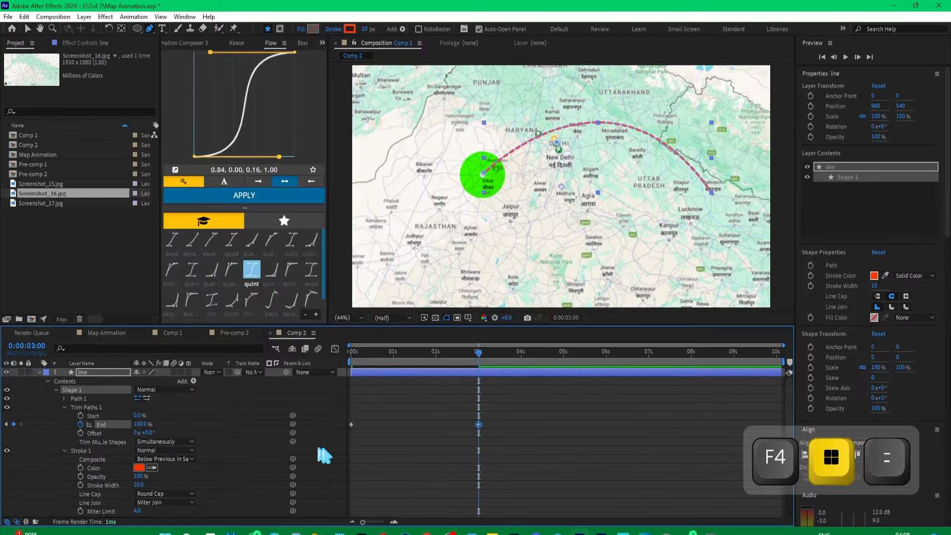
left_click_drag(375, 355, 333, 361)
key("space")
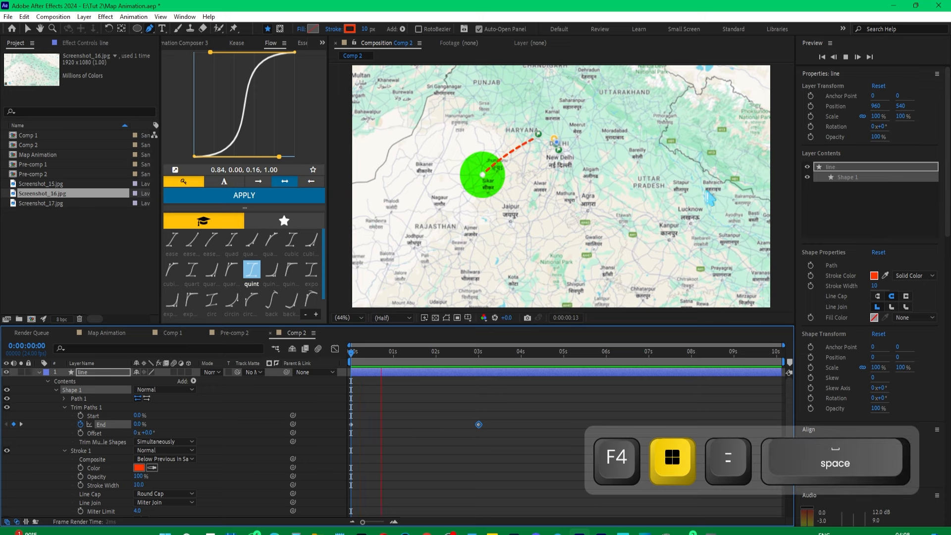
key("space")
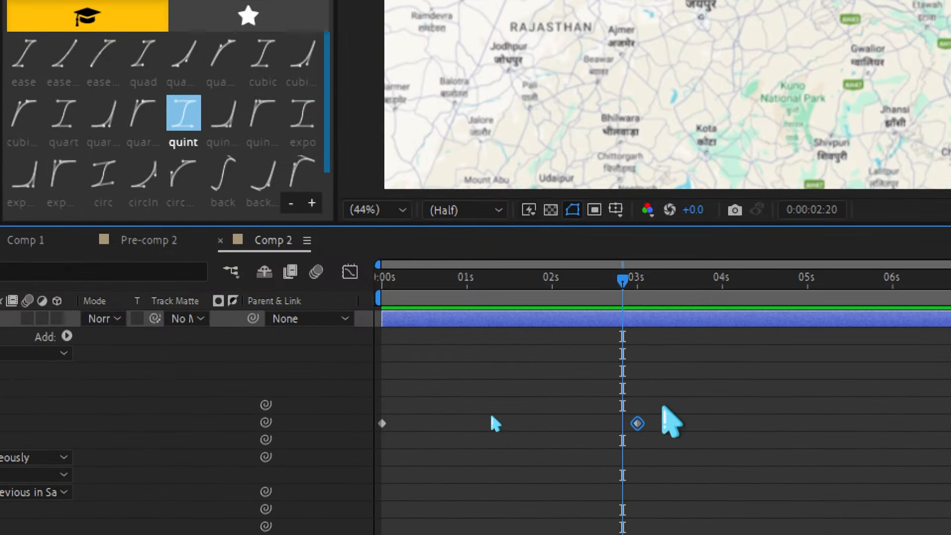
Easy-ease both End keyframes, extend the 3-second keyframe's speed handle back to about 1.5 seconds in the speed graph, and preview
left_click_drag(662, 406, 346, 439)
left_click(351, 274)
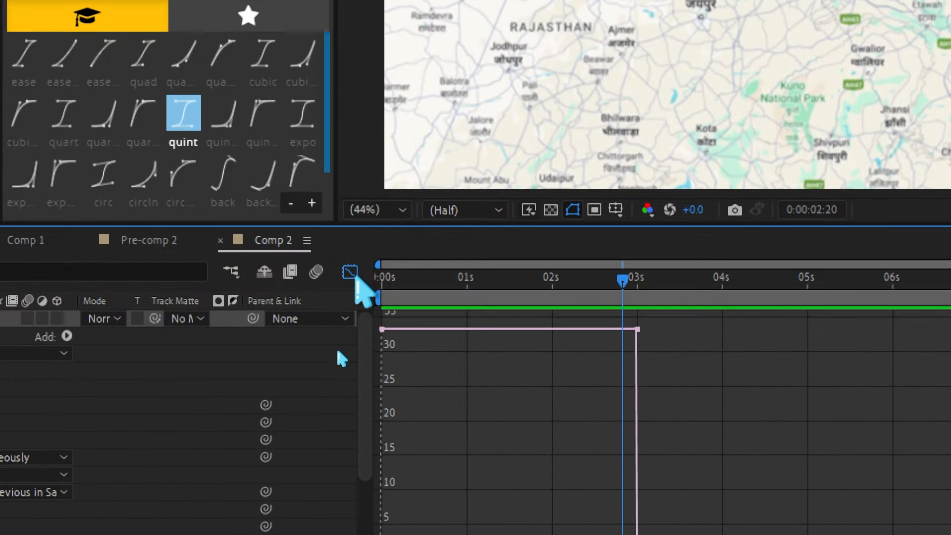
left_click(347, 274)
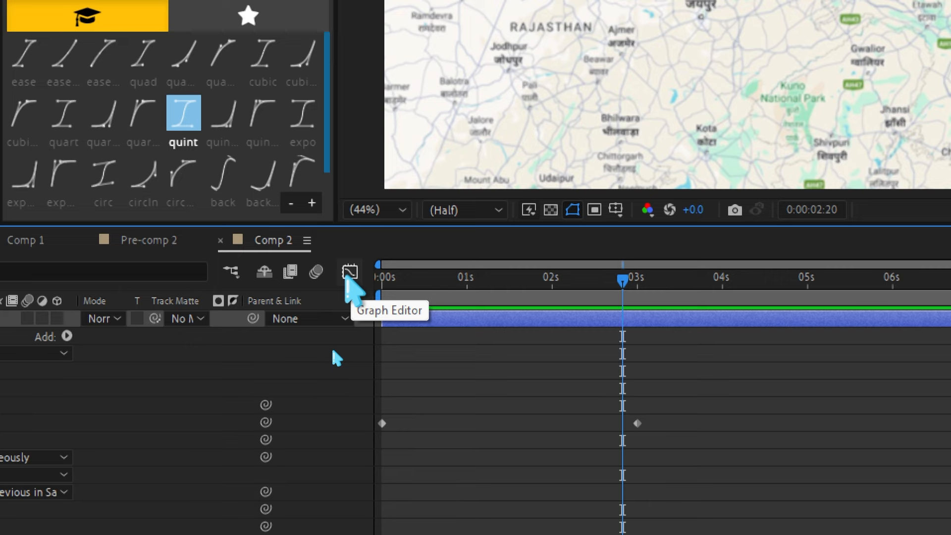
left_click(350, 272)
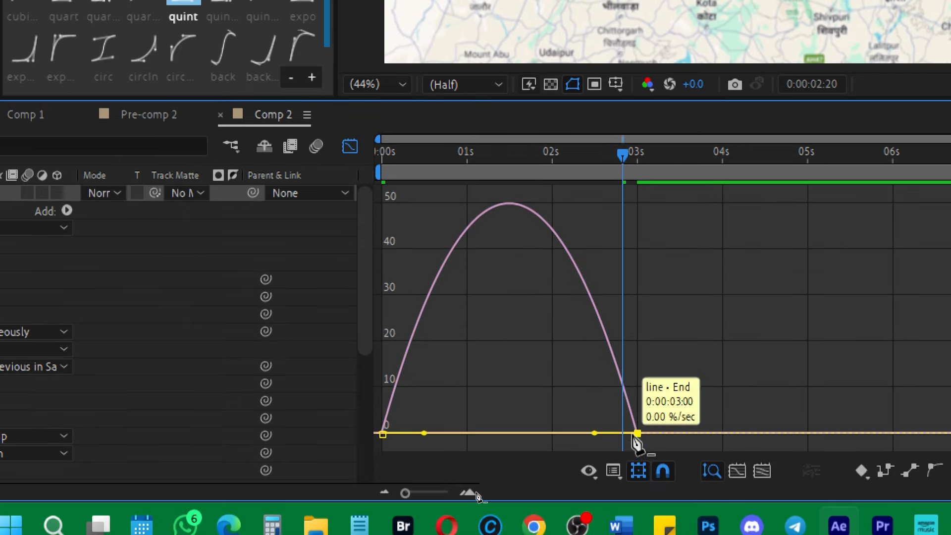
left_click_drag(597, 436, 492, 436)
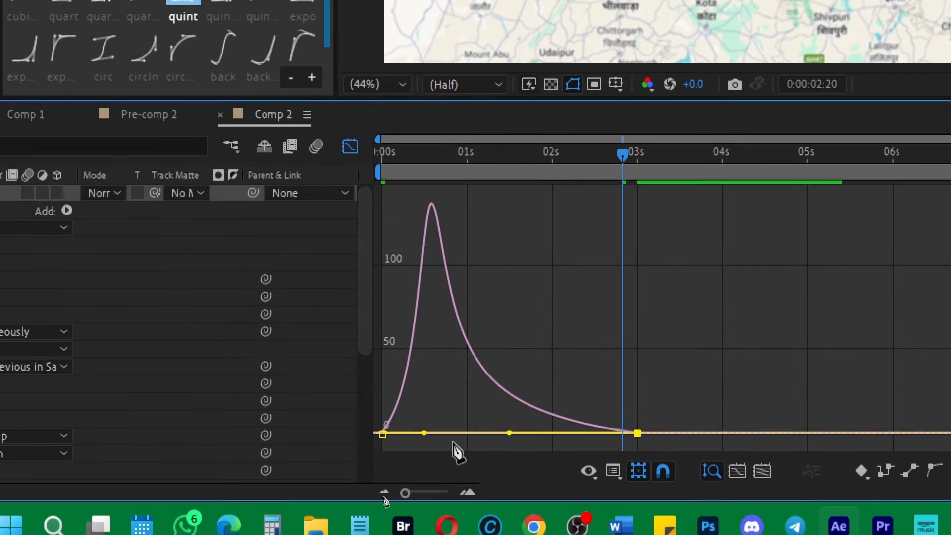
mouse_move(425, 433)
left_mouse_down()
mouse_move(416, 435)
mouse_move(494, 442)
mouse_move(423, 441)
left_mouse_up()
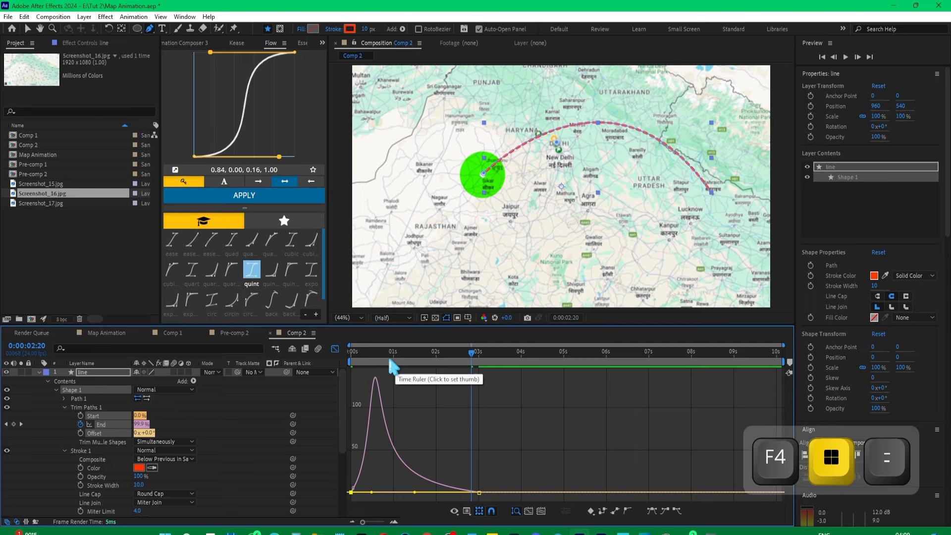
left_click_drag(456, 163, 381, 161)
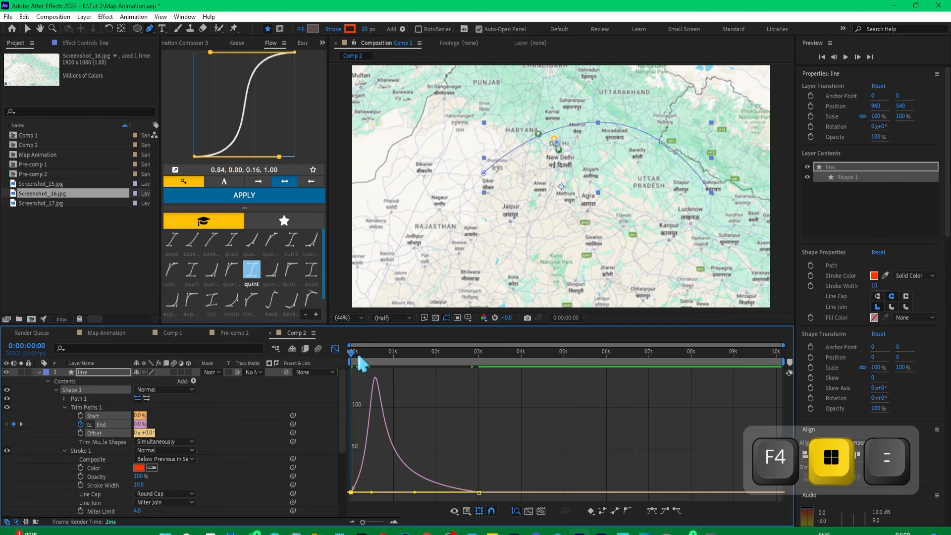
key("space")
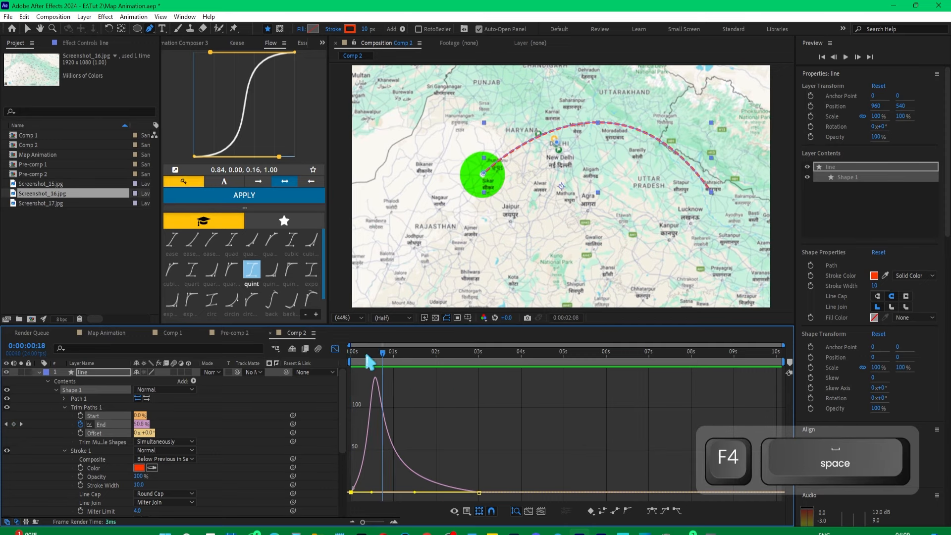
Extend the first End keyframe's speed handle to about 1.5 seconds, making a sharp mid-curve peak, and preview the animation
left_click(478, 494)
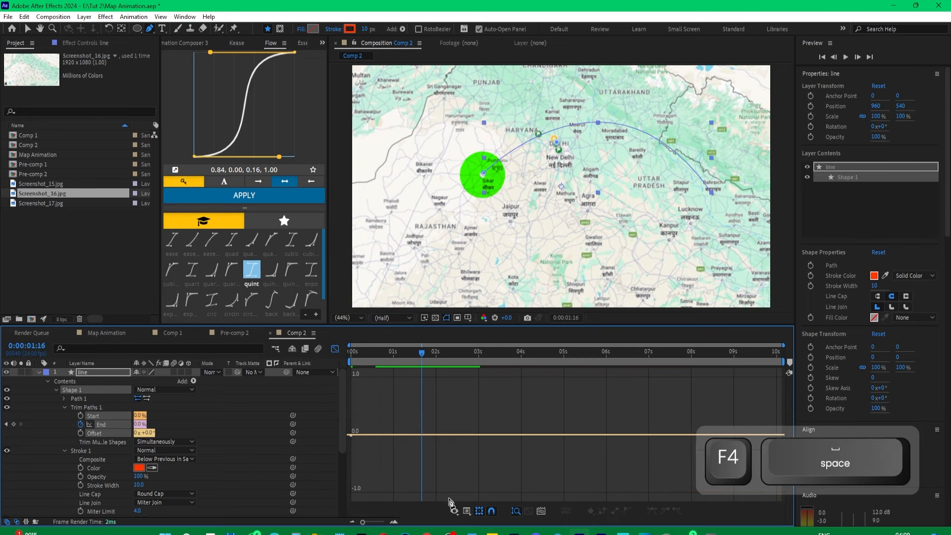
key("ctrl+z")
key("v")
left_click_drag(371, 492, 414, 491)
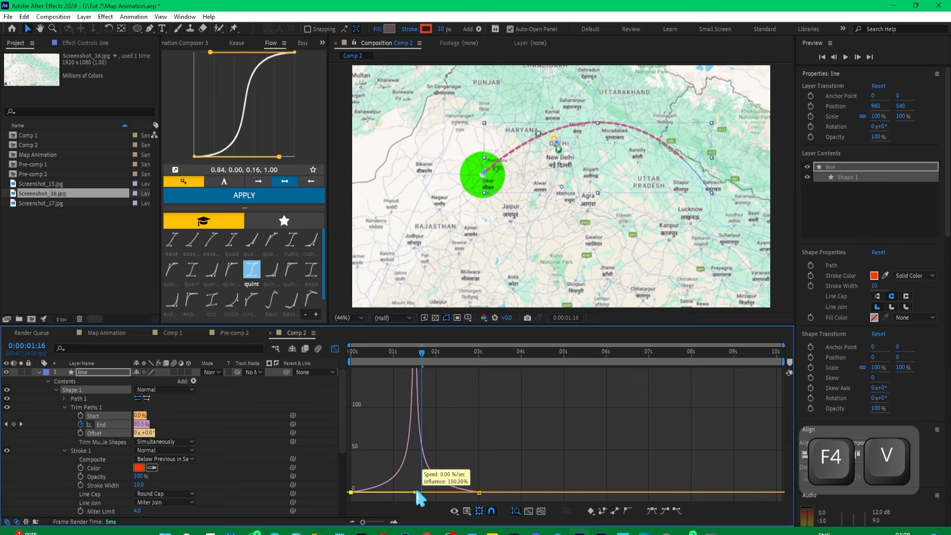
key("space")
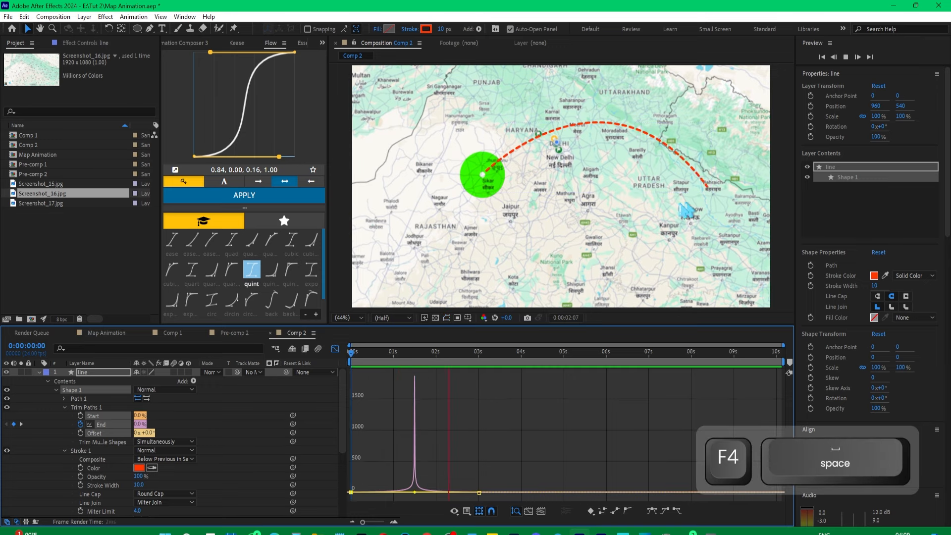
key("space")
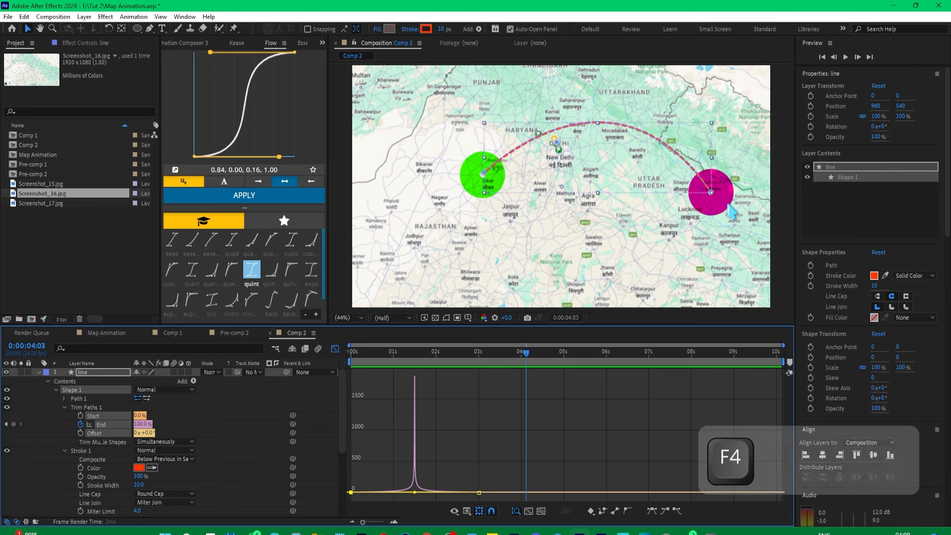
Leave the graph editor, collapse the line layer, and preview the whole map animation from the timeline start
left_click_drag(386, 352, 325, 354)
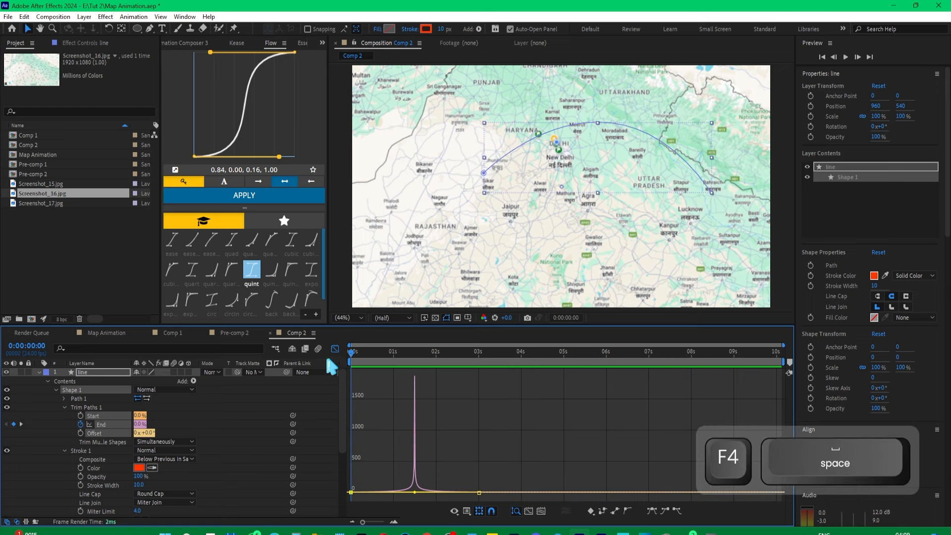
left_click(335, 349)
left_click(39, 372)
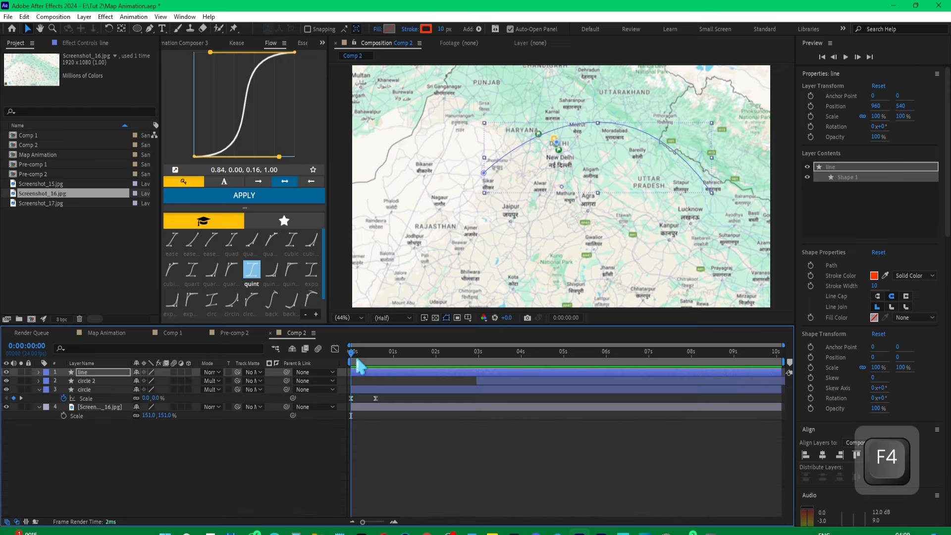
key("space")
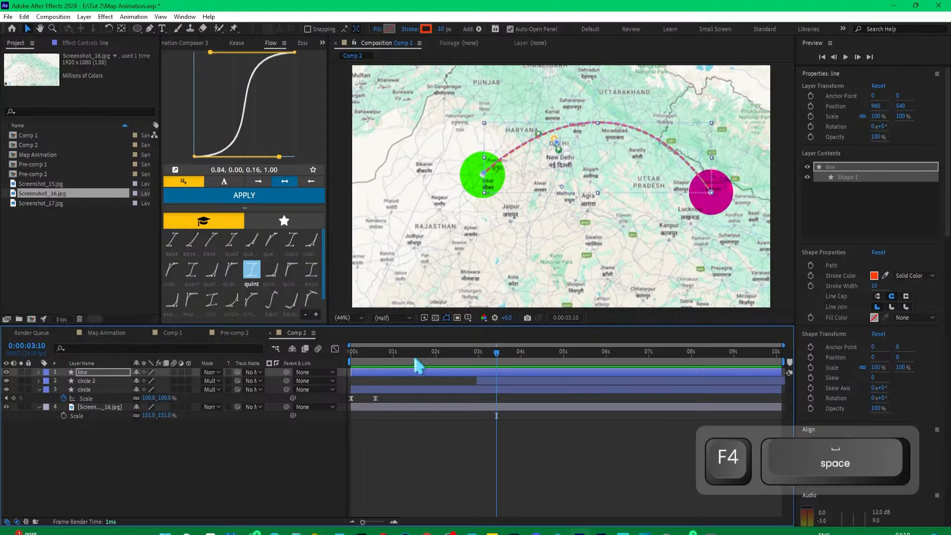
left_click_drag(419, 365, 257, 383)
Save the project, collapse the remaining expanded layers, and clear the layer selection
key("ctrl+s")
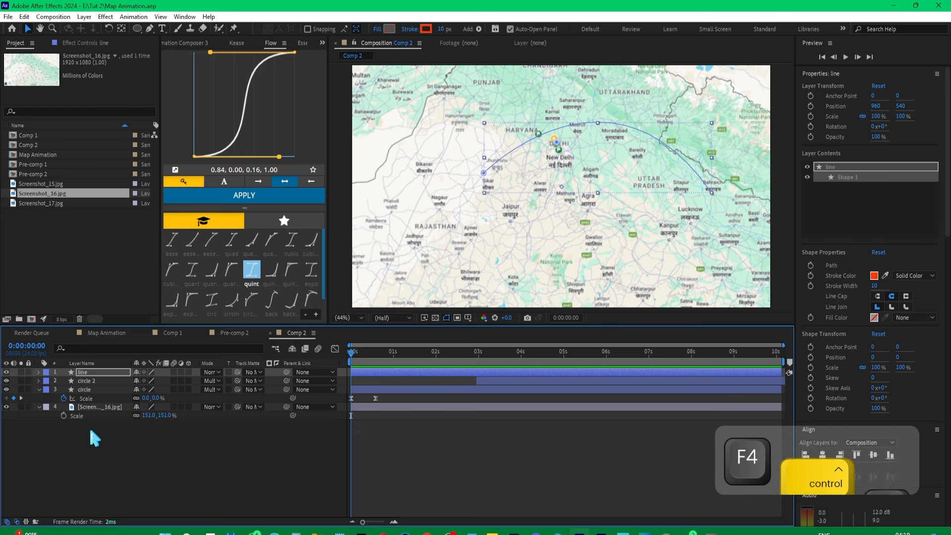
left_click(38, 389)
left_click(92, 414)
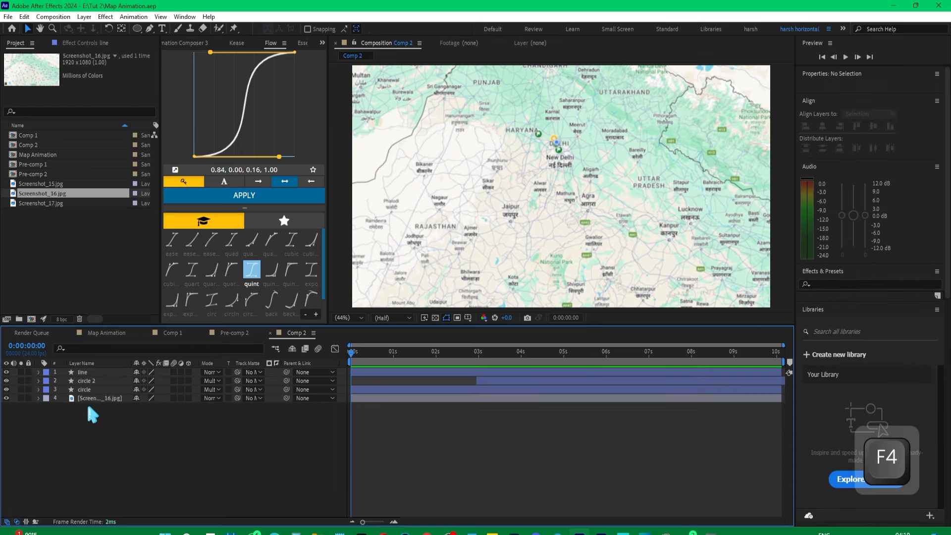
Pre-compose the line, both circles and the map screenshot into one composition with all attributes moved, and scrub through it
left_click(88, 374)
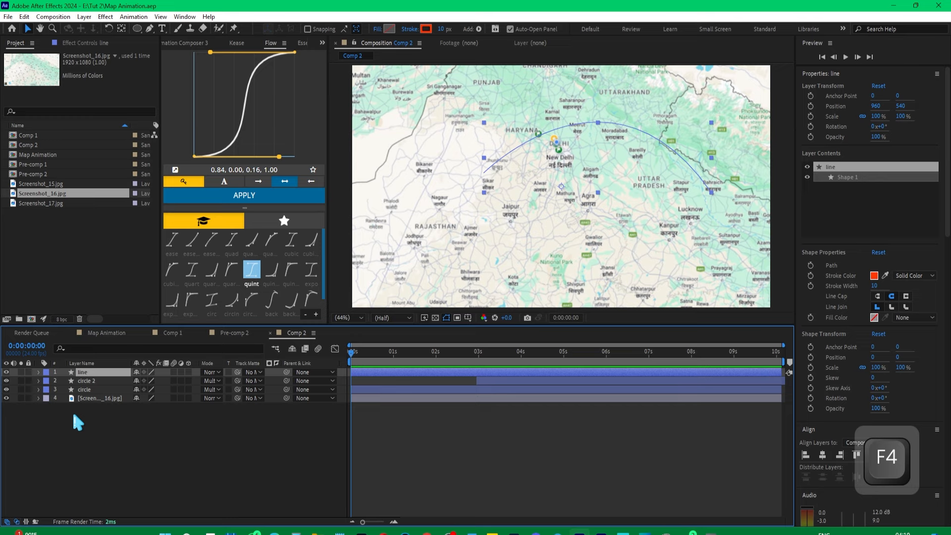
left_click_drag(73, 409, 119, 385)
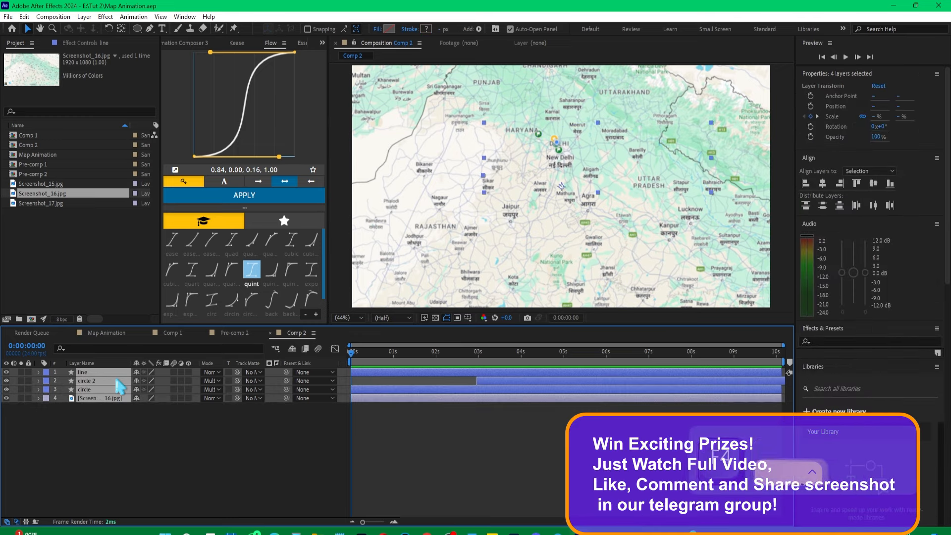
key("ctrl+shift+c")
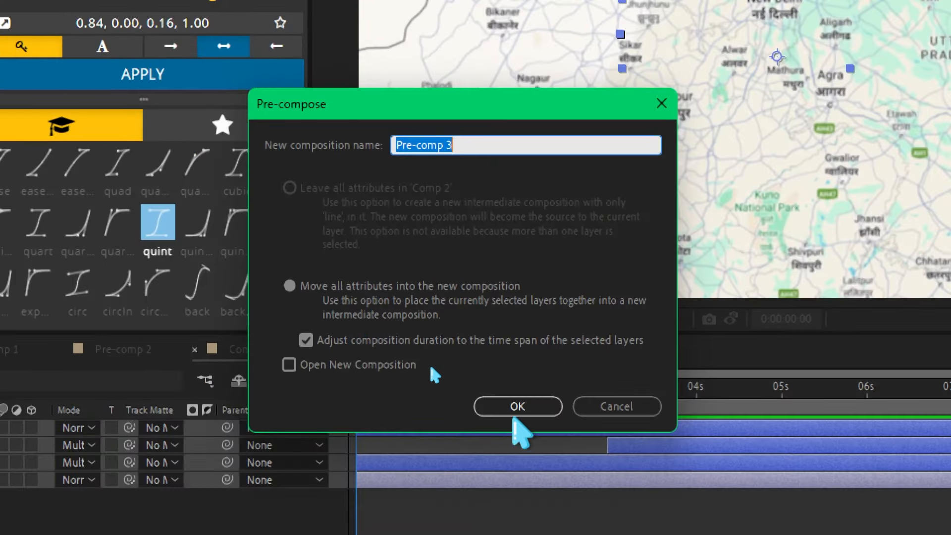
left_click(516, 410)
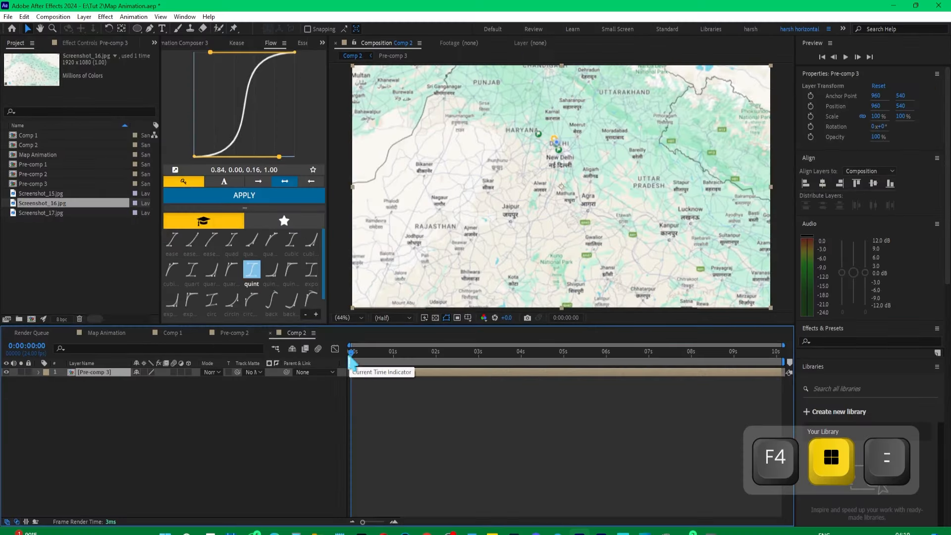
left_click_drag(383, 398, 680, 426)
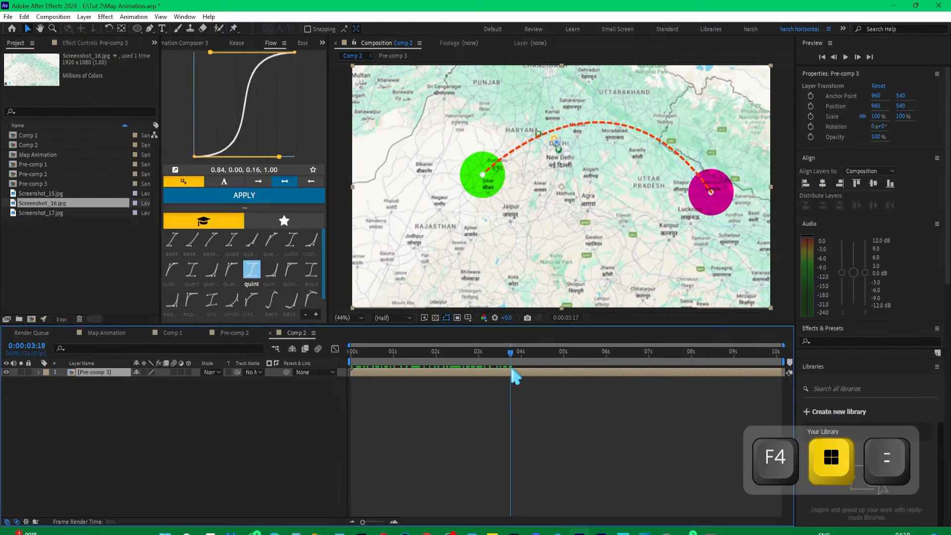
Keyframe the Pre-comp 3 layer's scale at 100% at the timeline start and at 123% at frame 8
left_click_drag(511, 368, 513, 368)
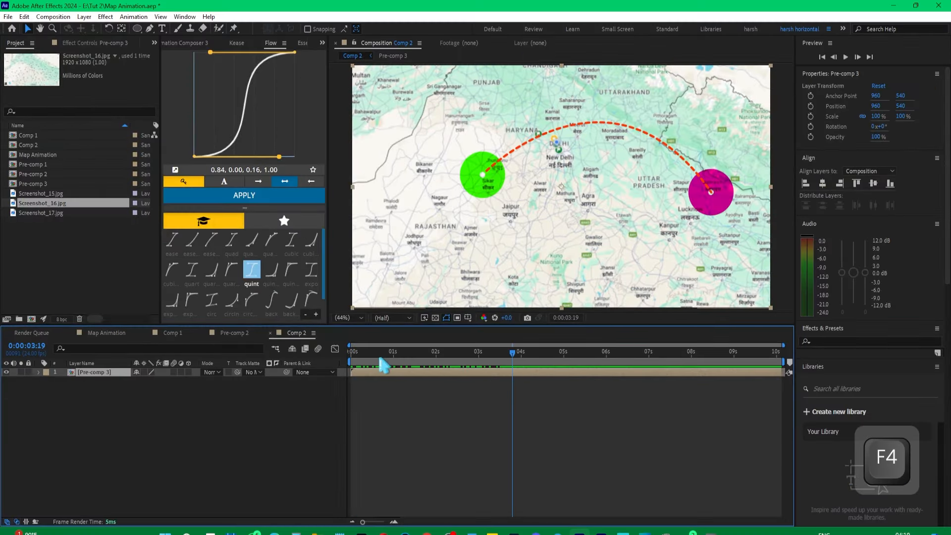
left_click_drag(384, 365, 346, 365)
key("s")
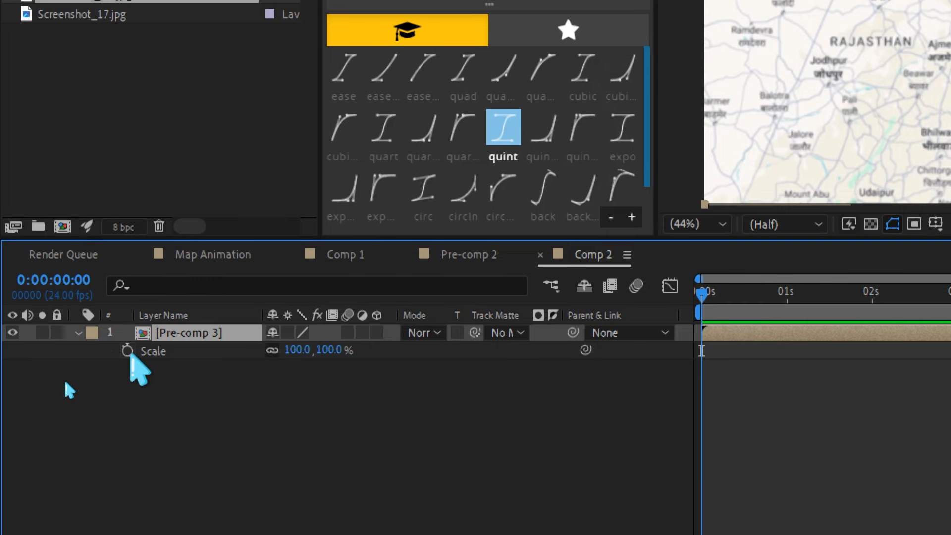
left_click(128, 351)
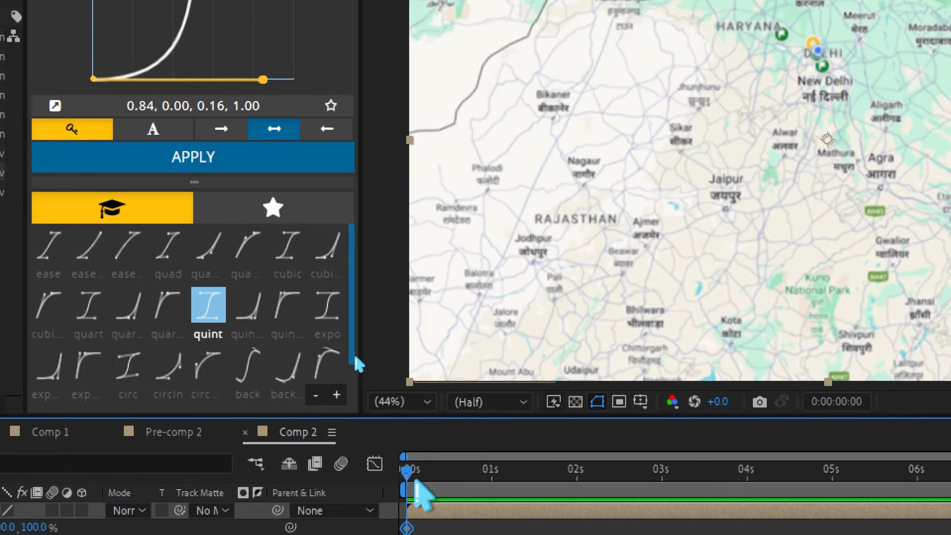
left_click_drag(409, 480, 435, 483)
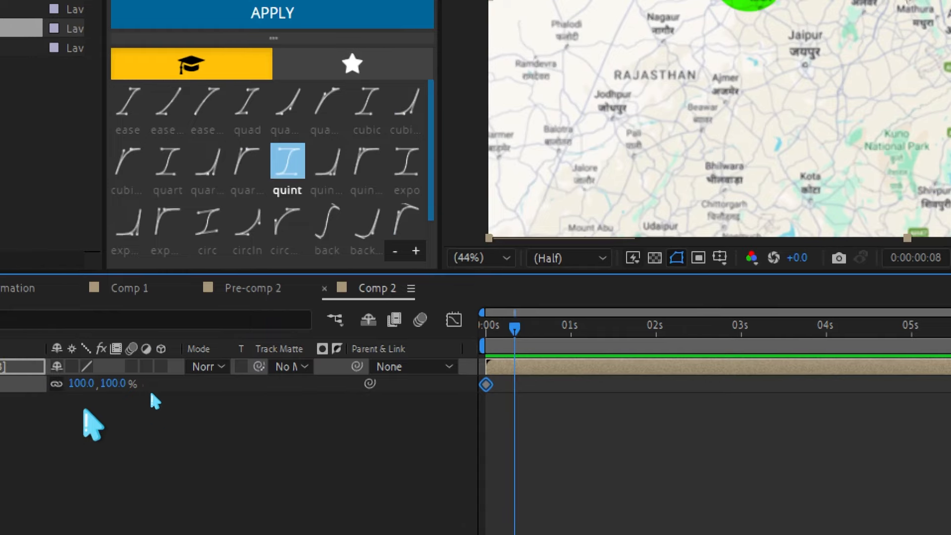
left_click(54, 383)
type("123")
key("Return")
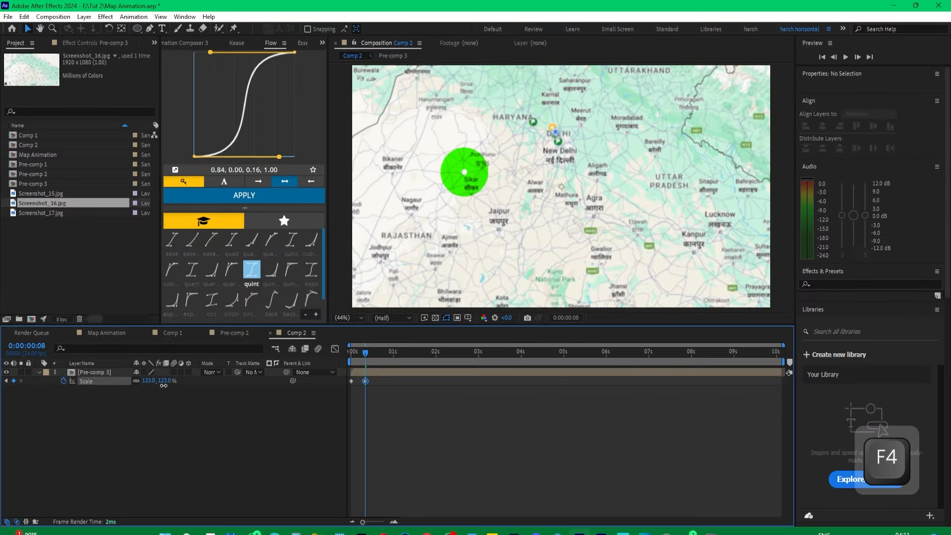
Keyframe the Pre-comp 3 layer's position at the timeline start and add a holding Position keyframe at 0:00:02:22
mouse_move(164, 384)
left_mouse_down()
mouse_move(372, 363)
mouse_move(361, 368)
mouse_move(352, 355)
mouse_move(479, 367)
left_mouse_up()
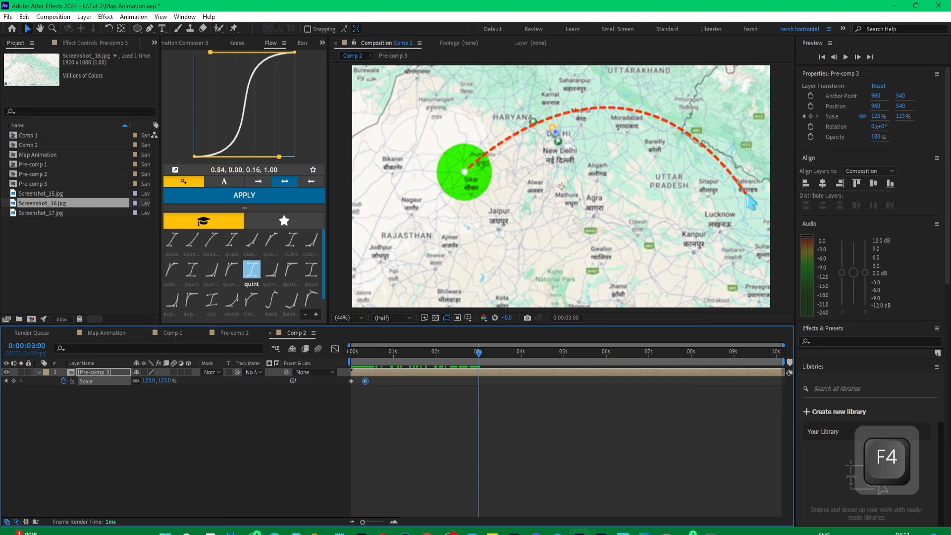
left_click_drag(480, 375, 351, 369)
left_click(91, 372)
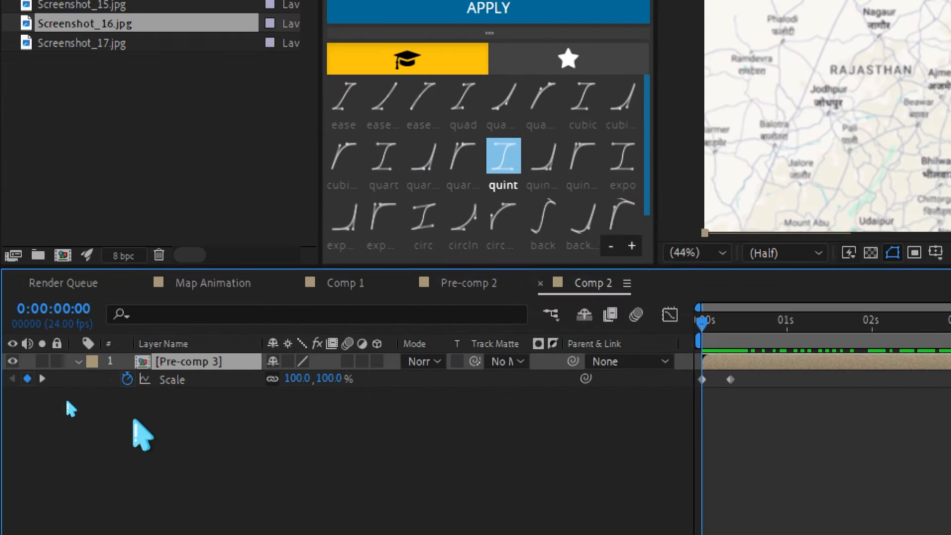
key("shift+p")
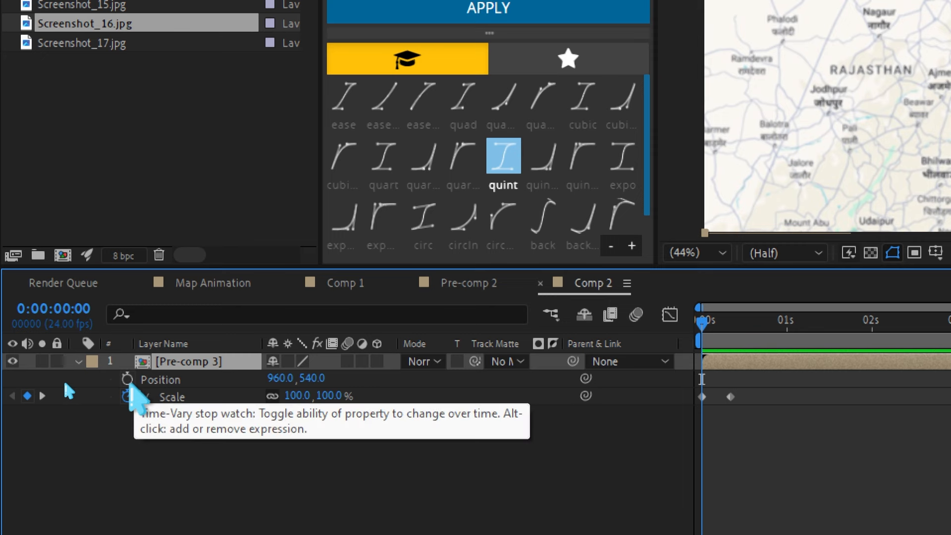
left_click(128, 379)
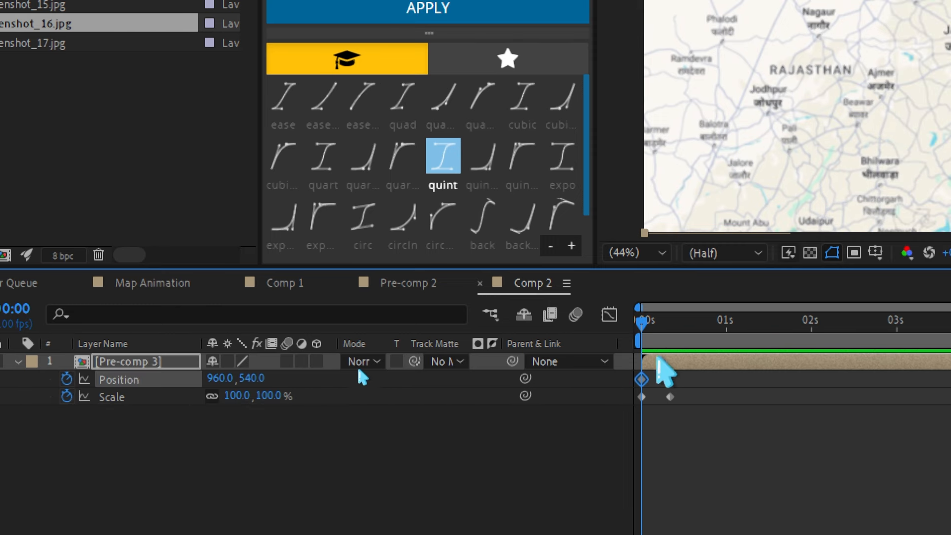
left_click_drag(643, 323, 861, 353)
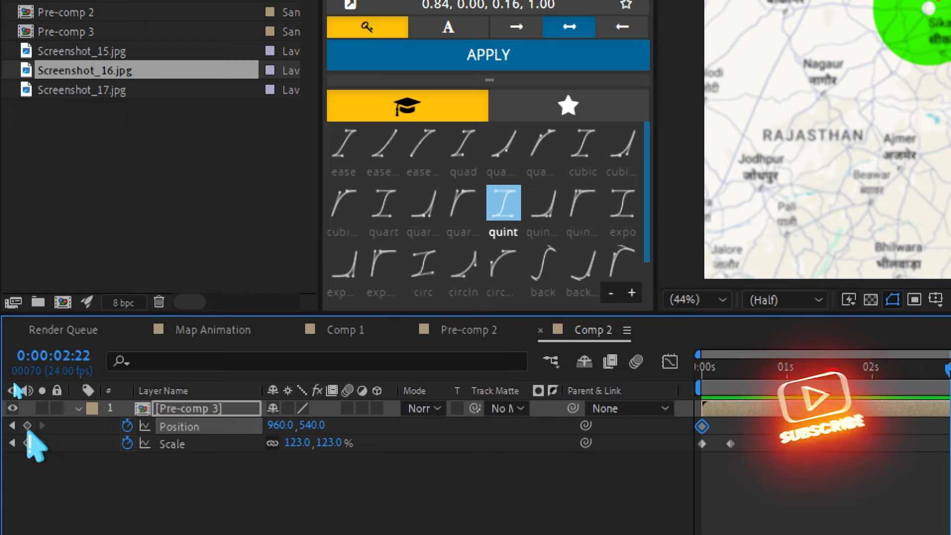
left_click(27, 425)
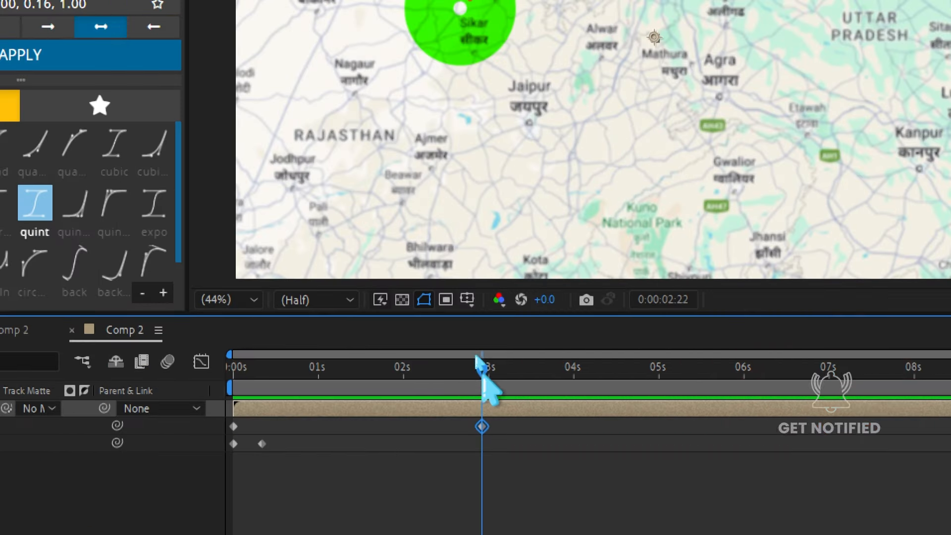
Set the layer's horizontal position to 761 at 0:00:03:05 and preview the sideways map movement from the start
left_click_drag(946, 368, 950, 374)
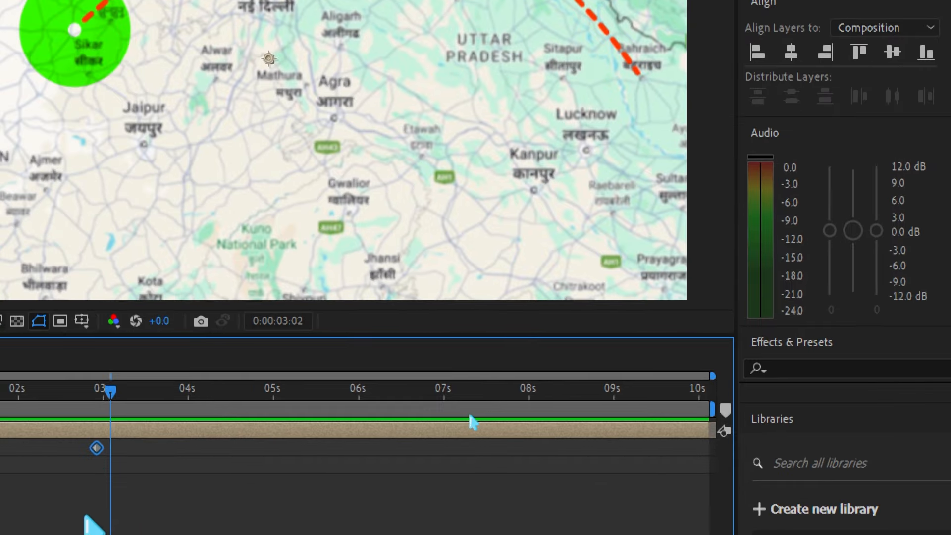
left_click_drag(51, 390, 65, 391)
left_click_drag(124, 391, 121, 391)
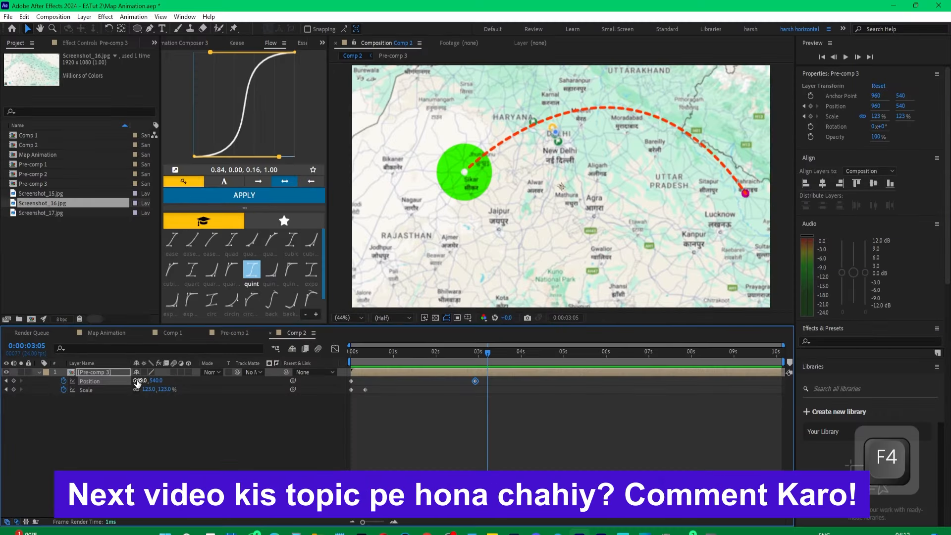
left_click_drag(137, 382, 22, 364)
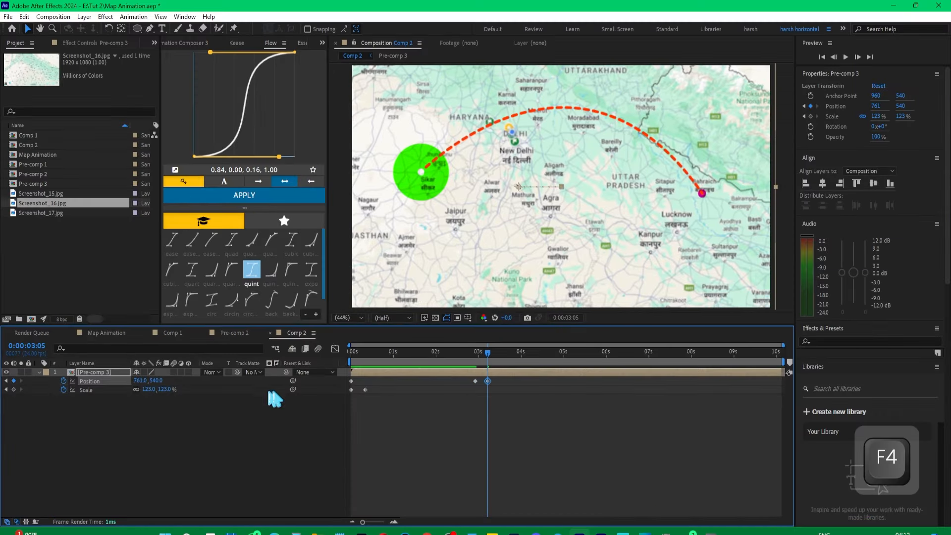
left_click_drag(487, 352, 351, 353)
key("space")
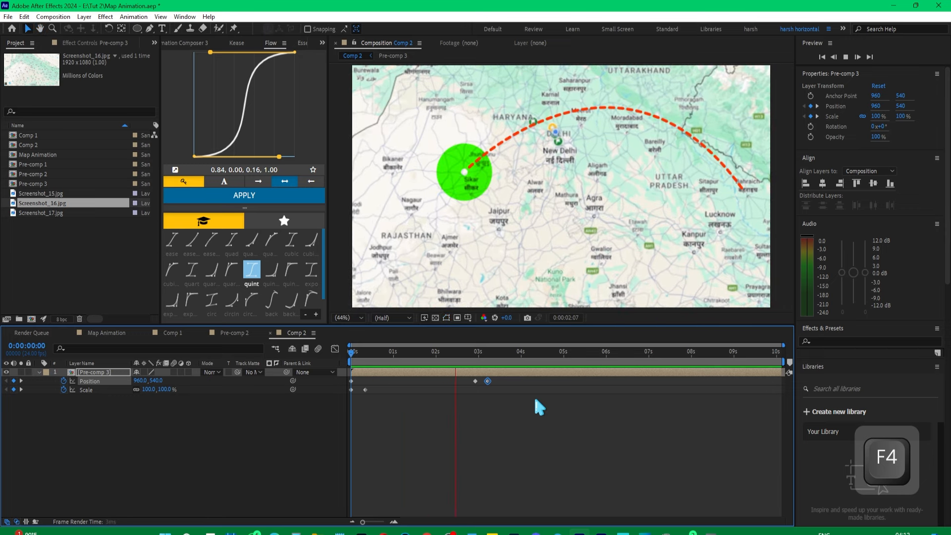
key("space")
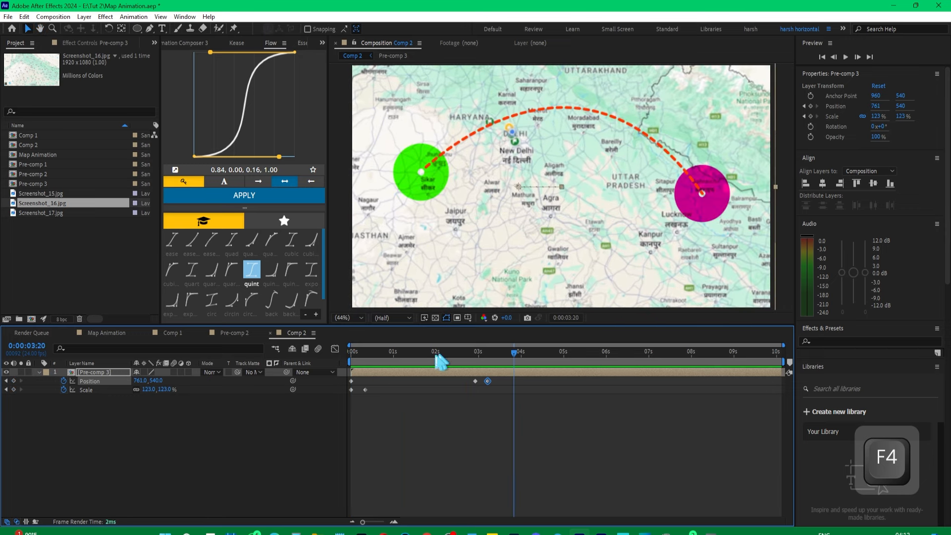
Move the last two Position keyframes together so the first sits at about 2 seconds, and replay the animation
left_click_drag(437, 355, 466, 371)
left_click_drag(520, 401, 470, 383)
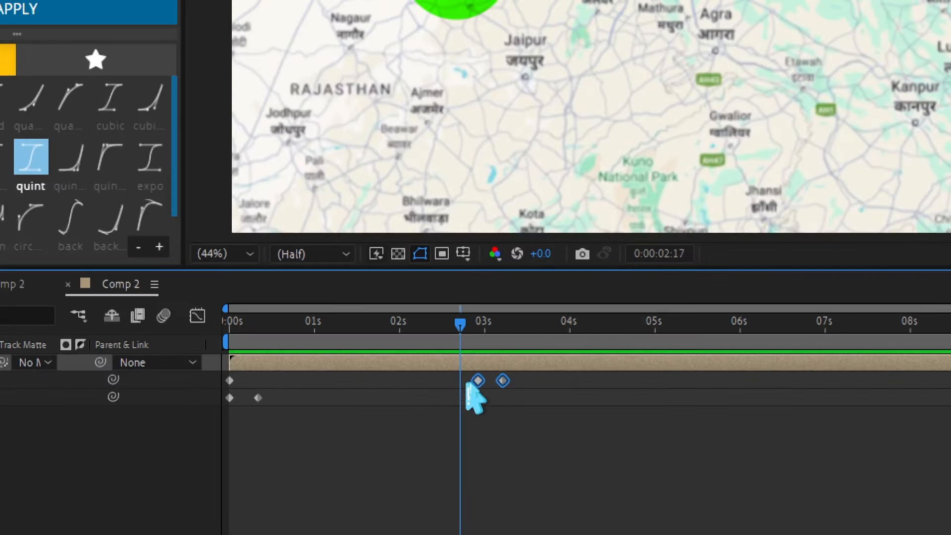
left_click_drag(474, 381, 397, 380)
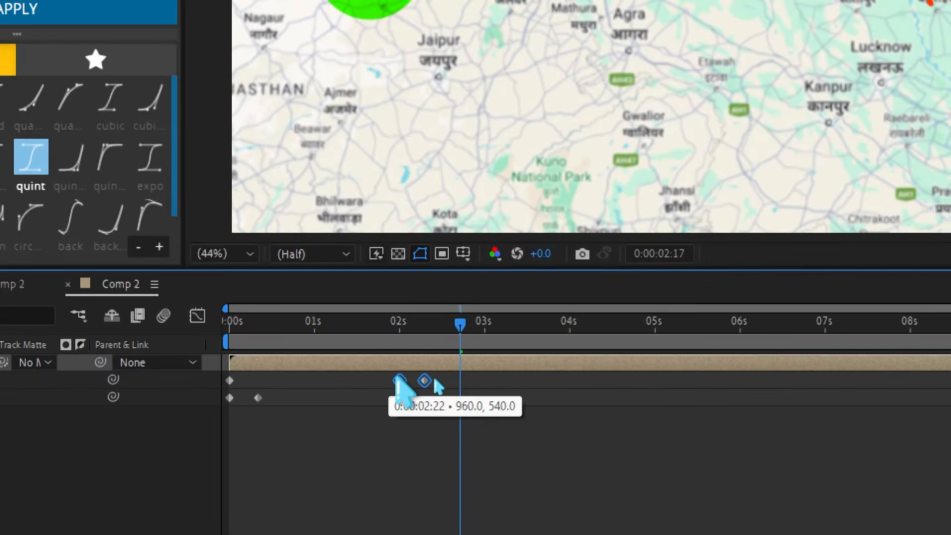
left_click_drag(290, 327, 200, 340)
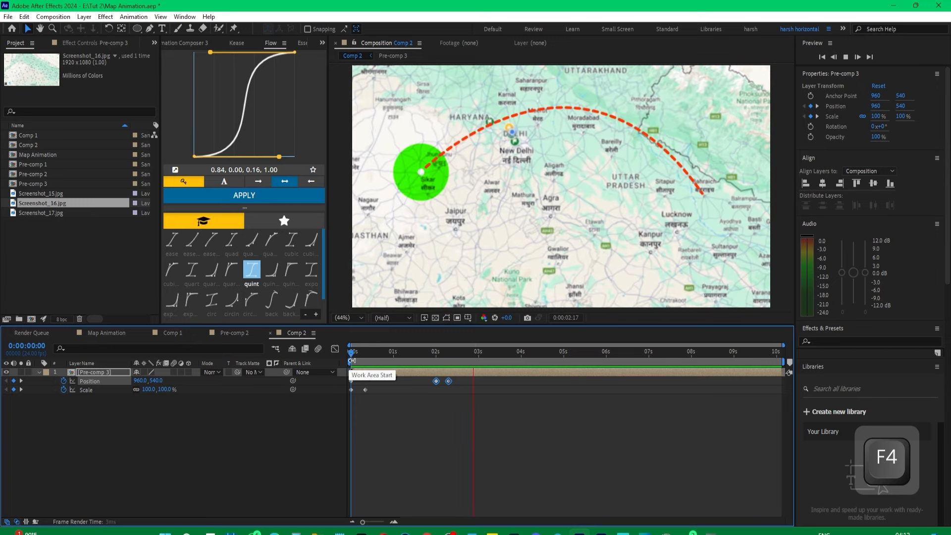
left_click_drag(396, 359, 351, 358)
Move the middle Position keyframe earlier to about 1.5 seconds to lengthen the pan, and preview it
left_click(438, 396)
left_click(413, 359)
key("space")
key("space")
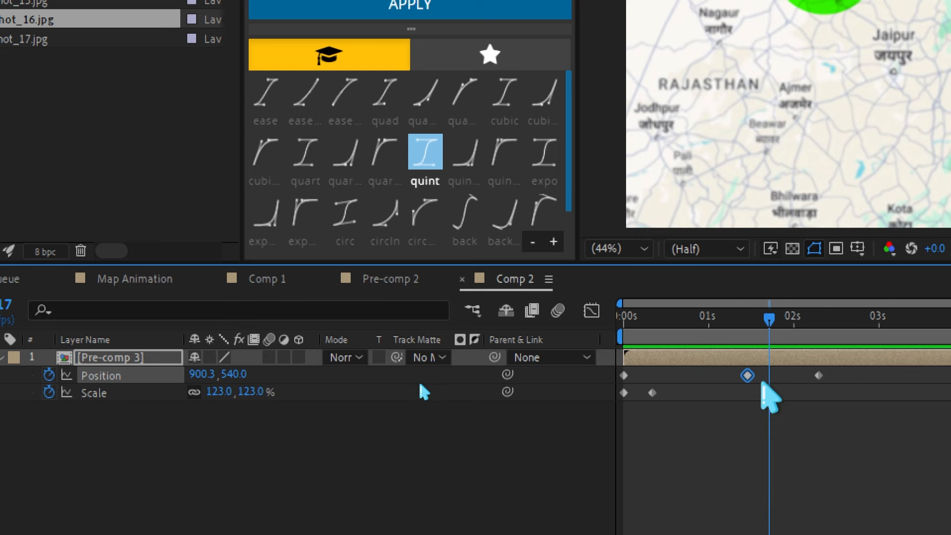
Apply Easy Ease to all Position and Scale keyframes of the layer and preview the animation from the start
left_click_drag(849, 450, 601, 375)
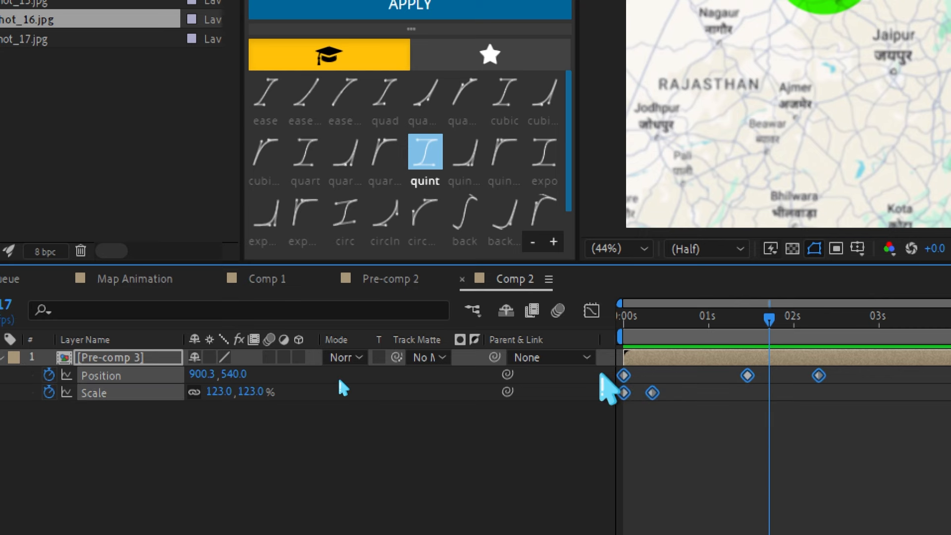
key("F9")
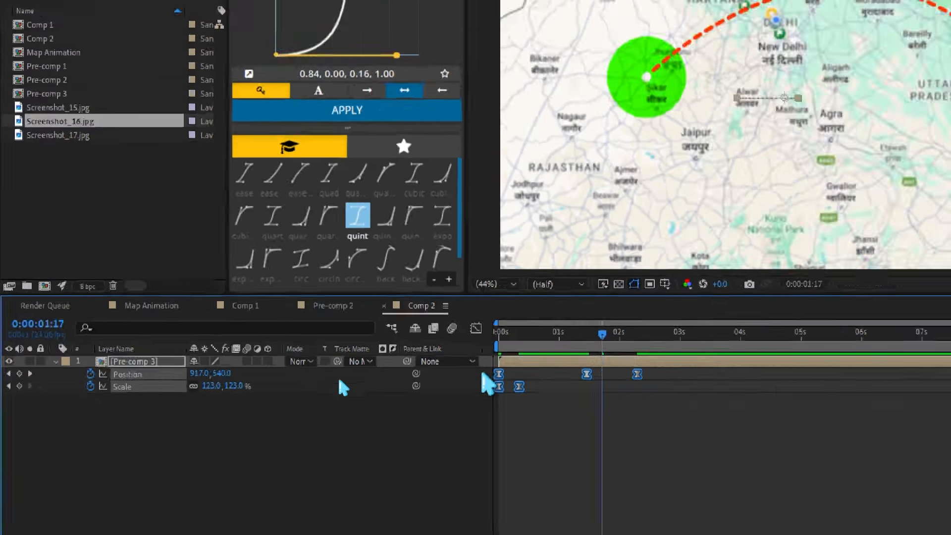
left_click(707, 412)
key("Home")
key("space")
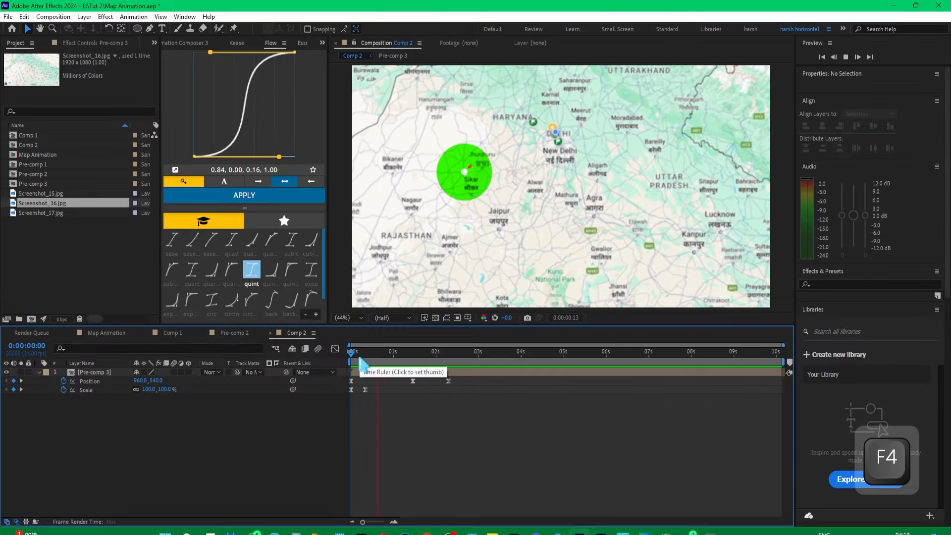
key("space")
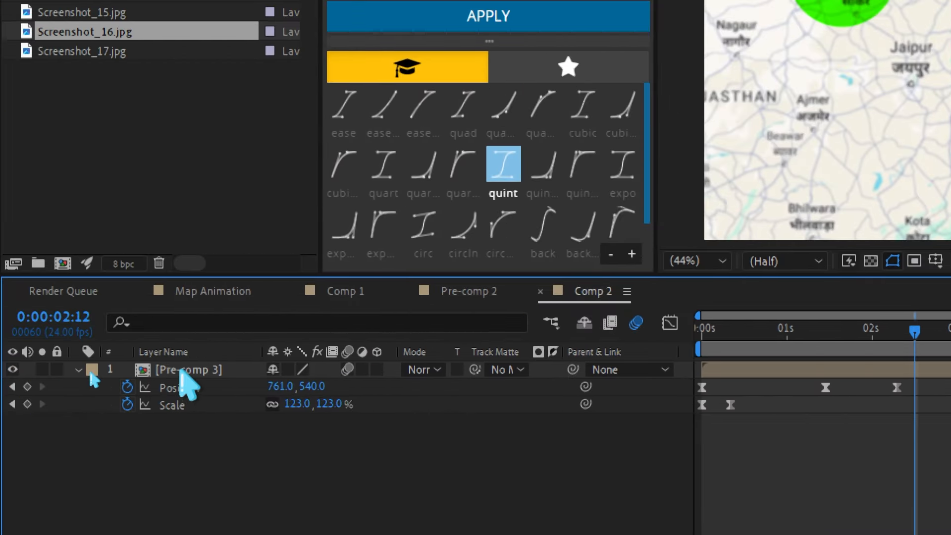
Enable motion blur for the Pre-comp 3 layer and all four layers inside it, and preview the result in Comp 2
double_click(181, 371)
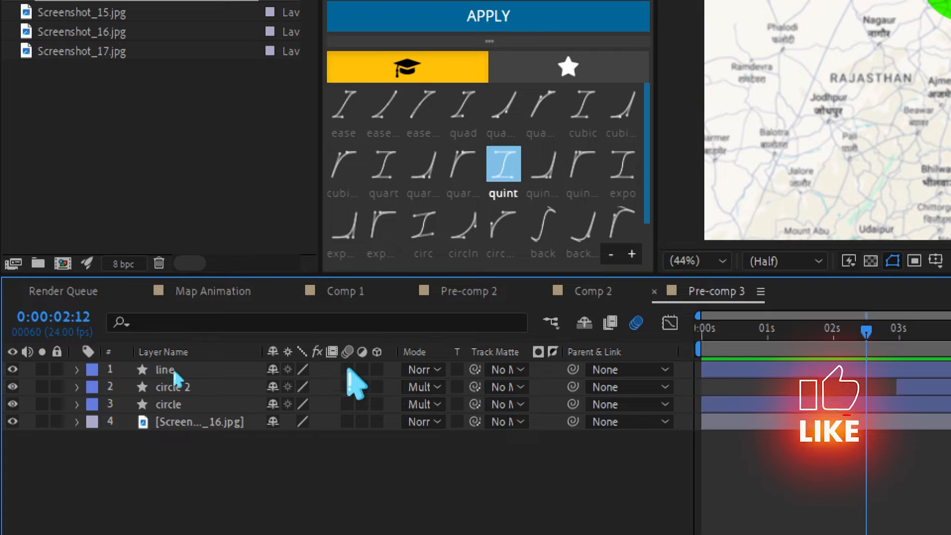
left_click_drag(349, 370, 350, 424)
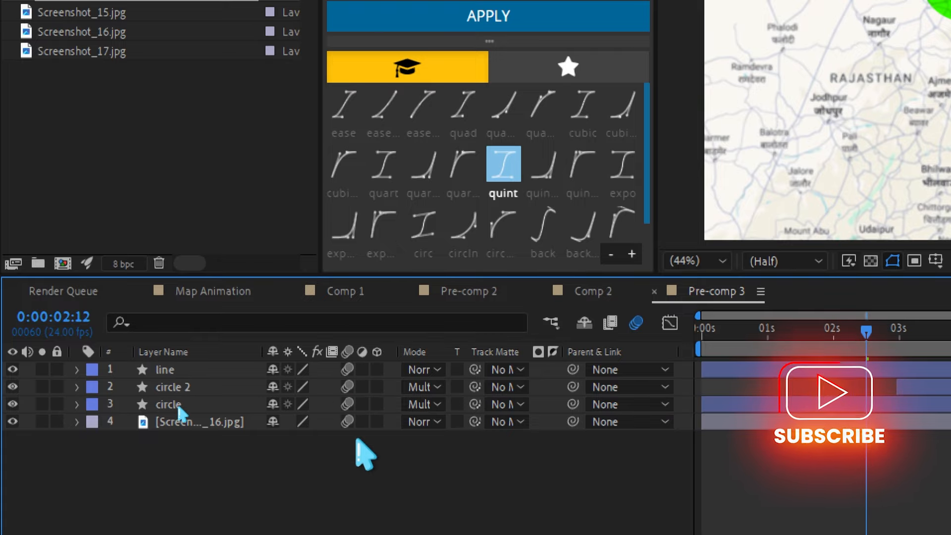
left_click(593, 291)
left_click_drag(749, 328, 647, 347)
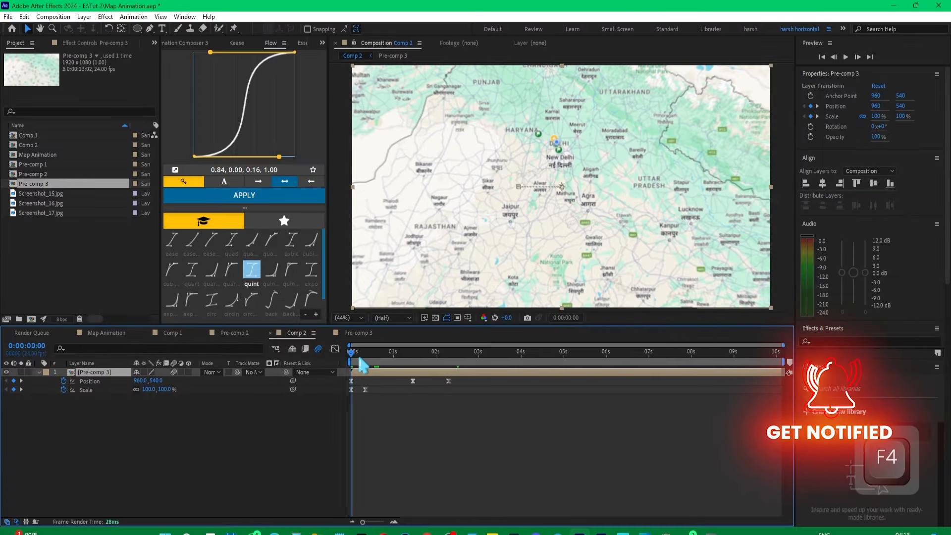
key("space")
Review the motion blur options in Comp 2's advanced composition settings, accept them, and collapse the Pre-comp 3 layer
left_click(53, 16)
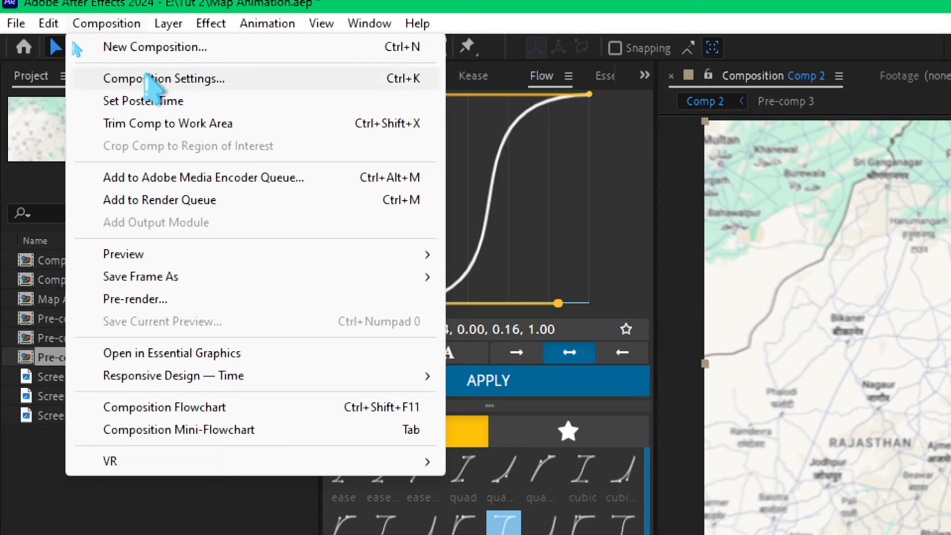
left_click(74, 43)
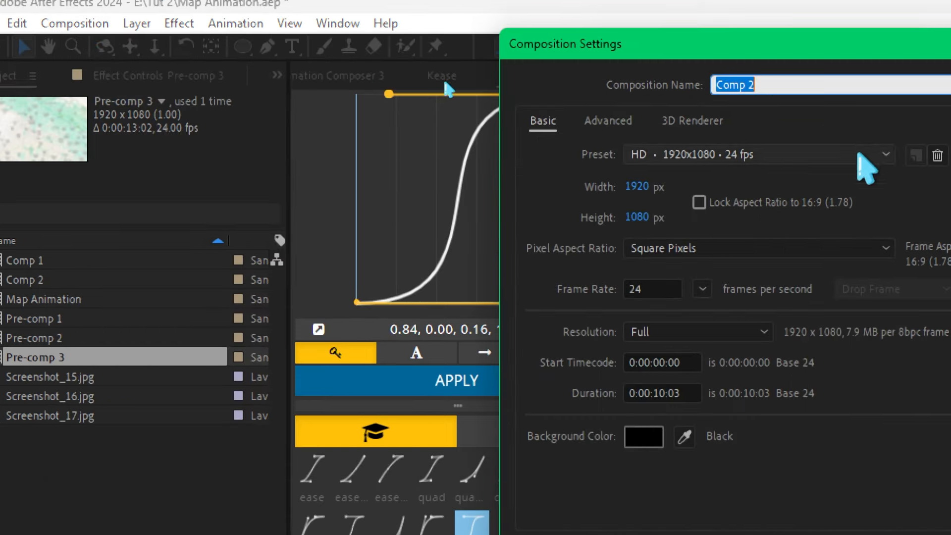
left_click(609, 120)
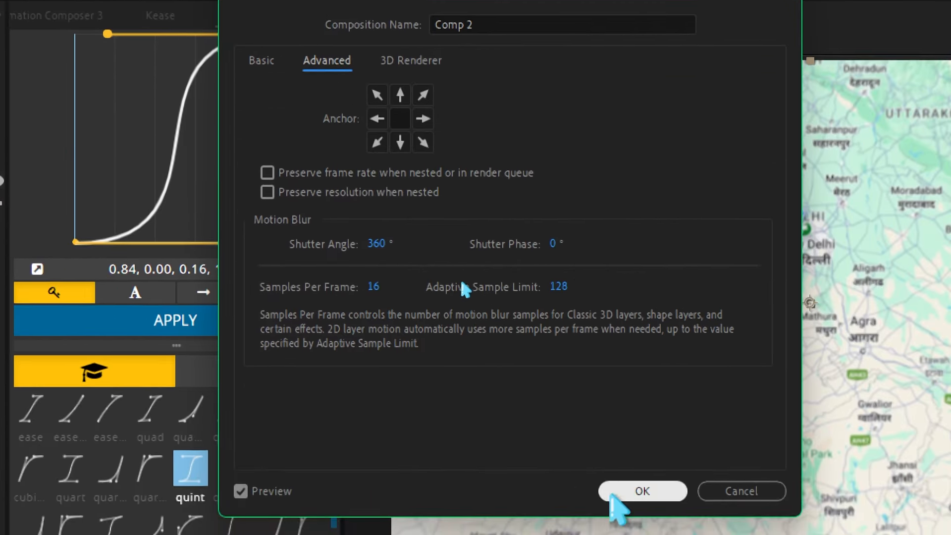
left_click(614, 495)
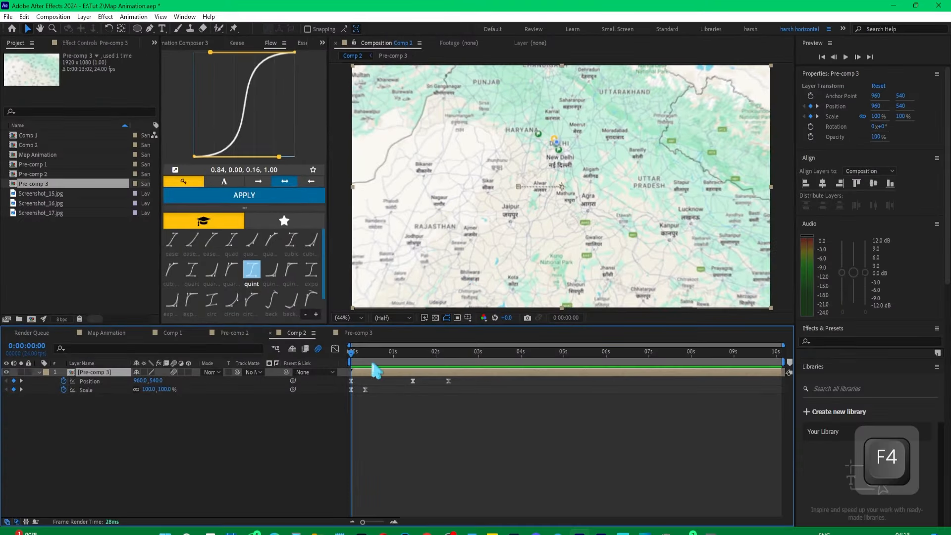
left_click_drag(362, 353, 349, 384)
left_click(39, 372)
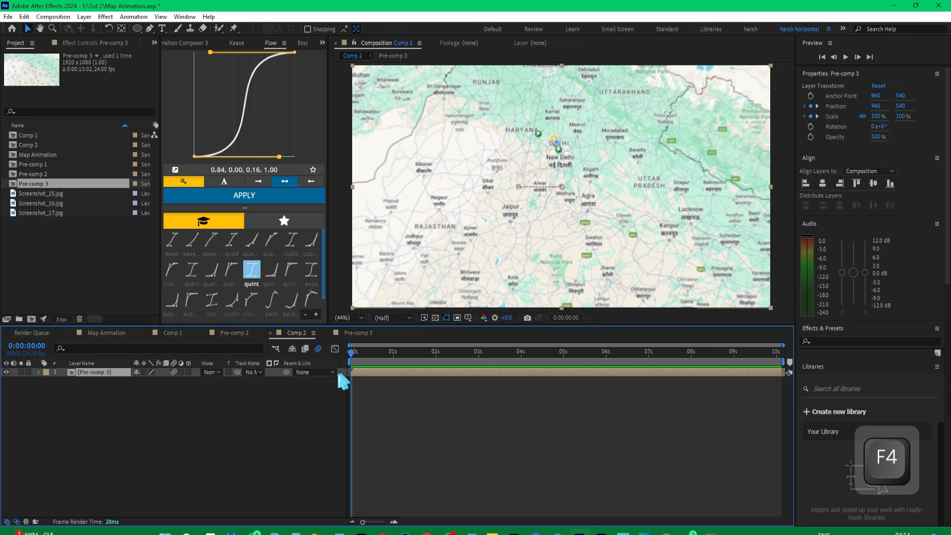
Search the effects and presets for "wiggle" and apply the Wiggle - position behavior to the Pre-comp 3 layer
key("ctrl+space")
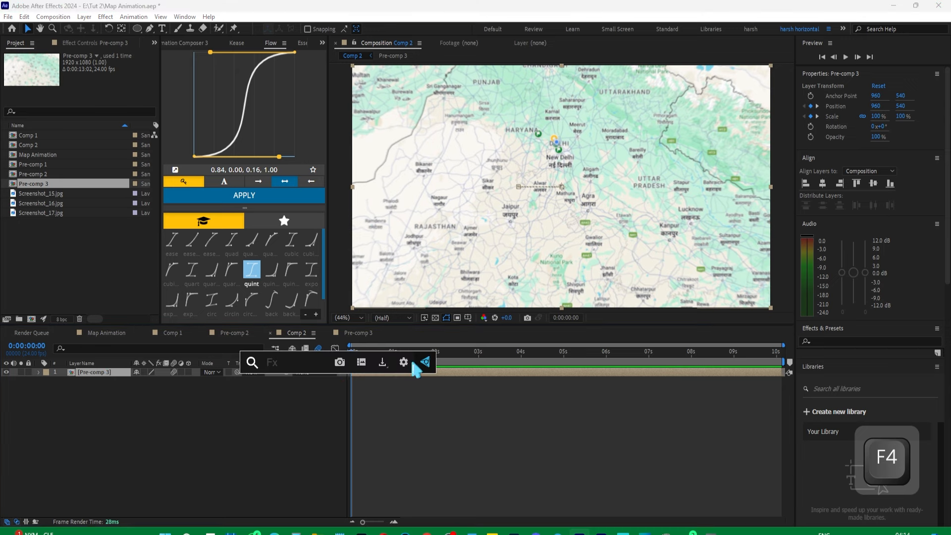
left_click(285, 436)
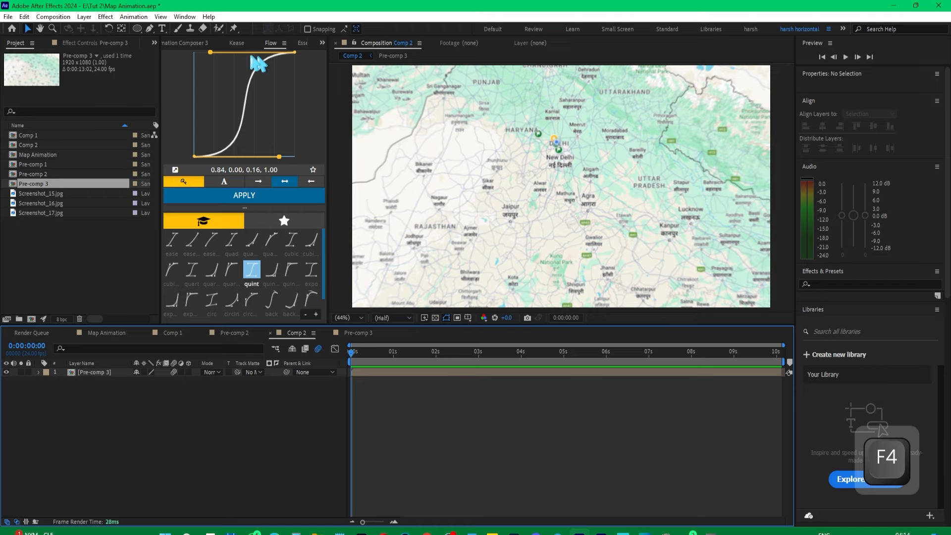
left_click(185, 17)
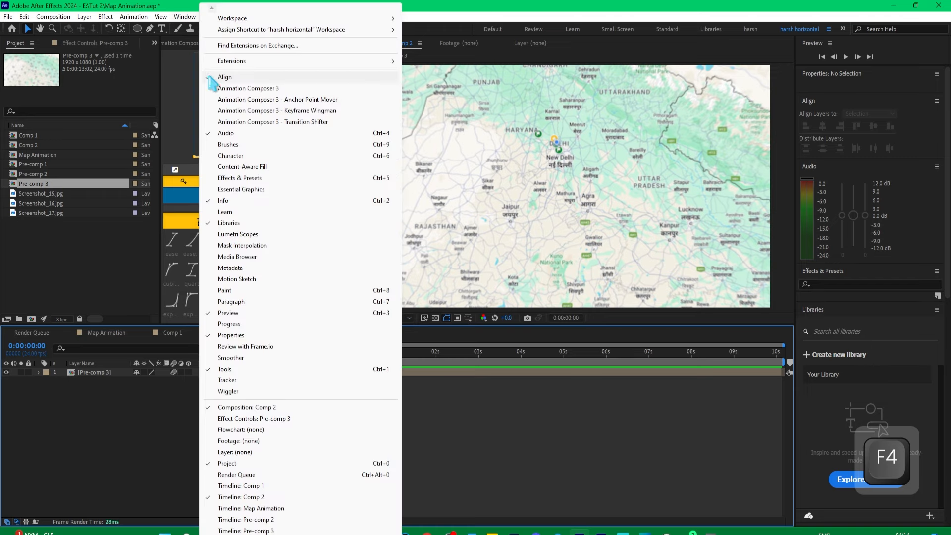
left_click(237, 178)
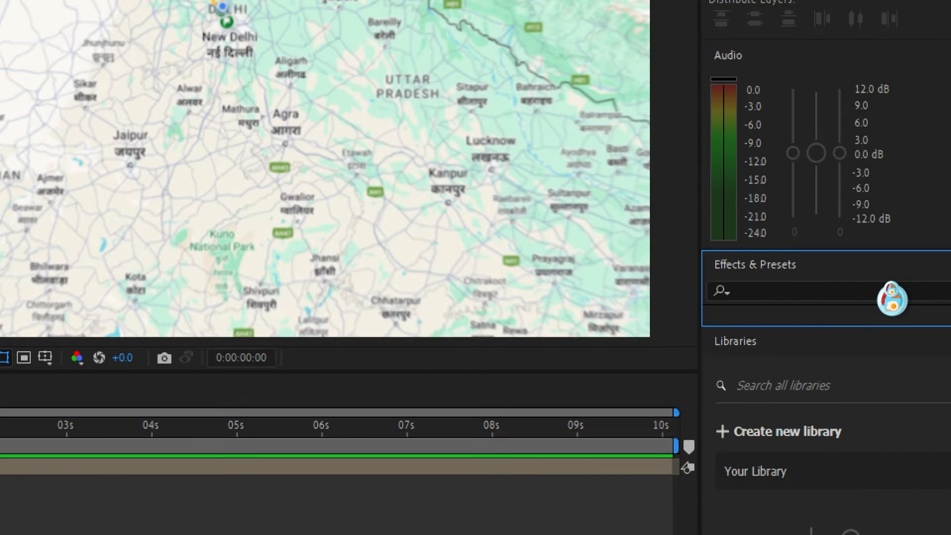
left_click(892, 298)
type("wiggle")
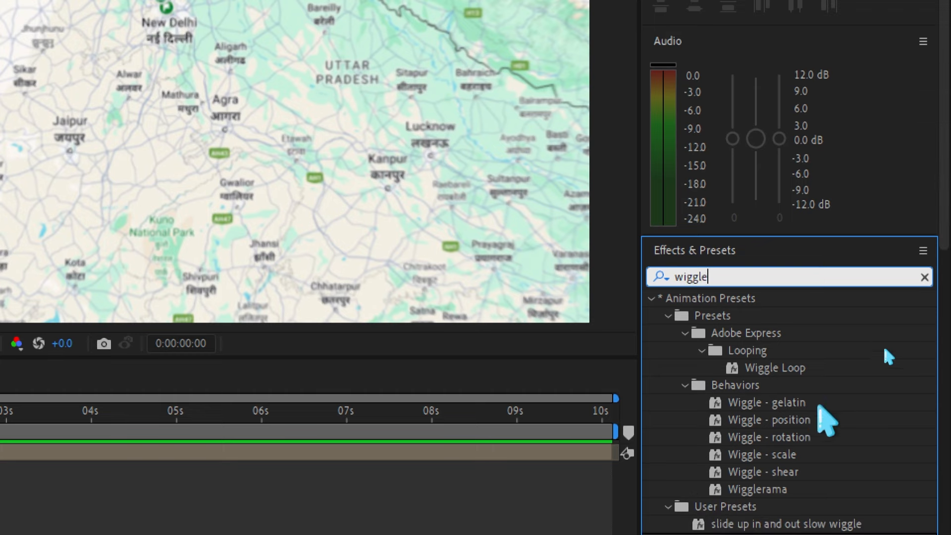
left_click(765, 420)
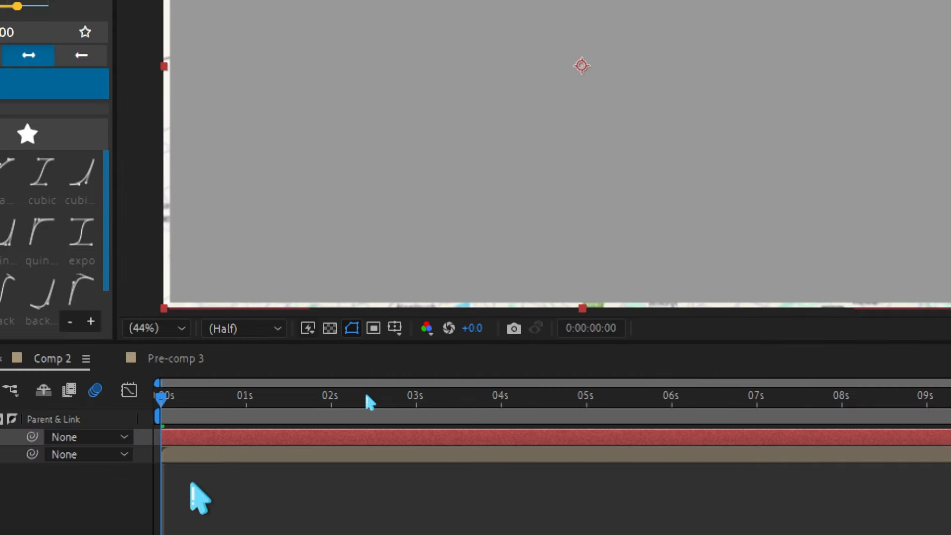
Preview the wiggling map animation in Comp 2 and stop at about 1 second
key("F4")
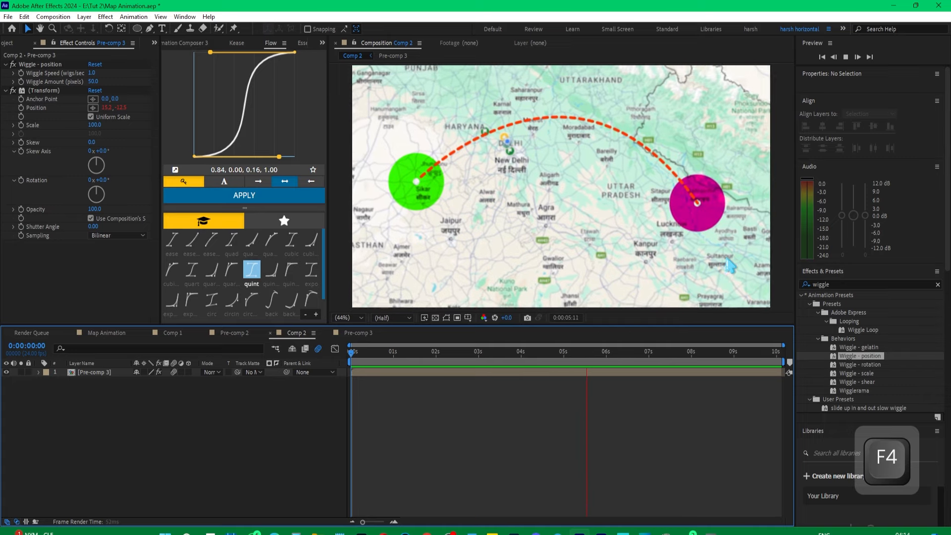
left_click(380, 364)
key("space")
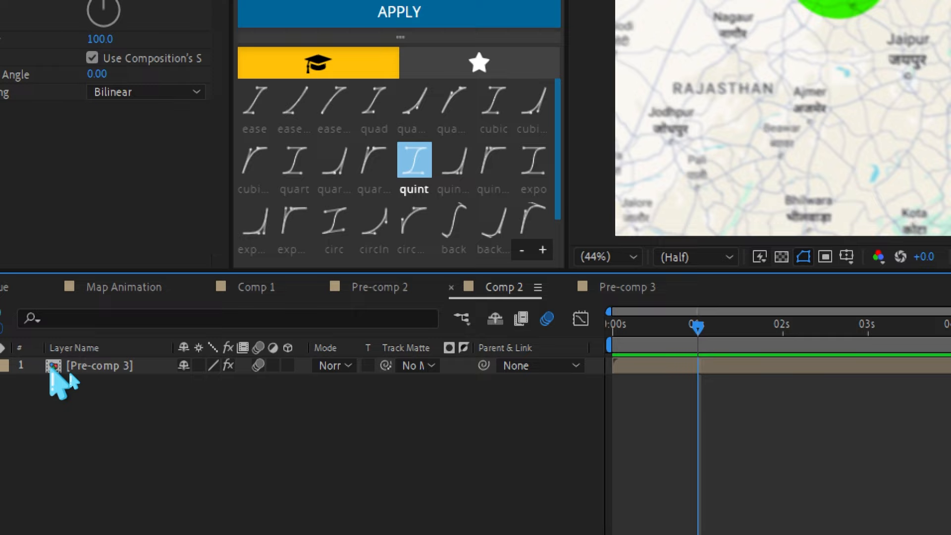
Open Pre-comp 3 and apply the Drop Shadow effect to its line layer
double_click(71, 372)
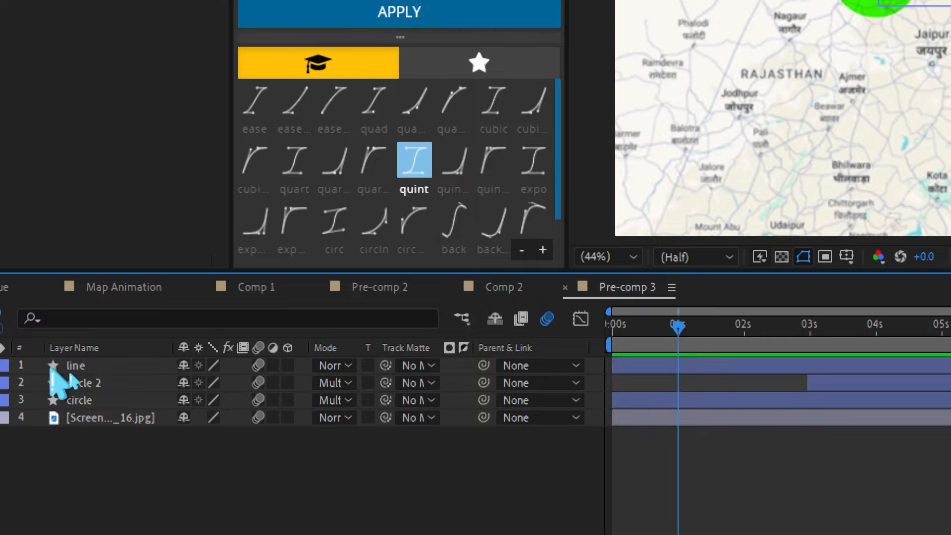
left_click(78, 370)
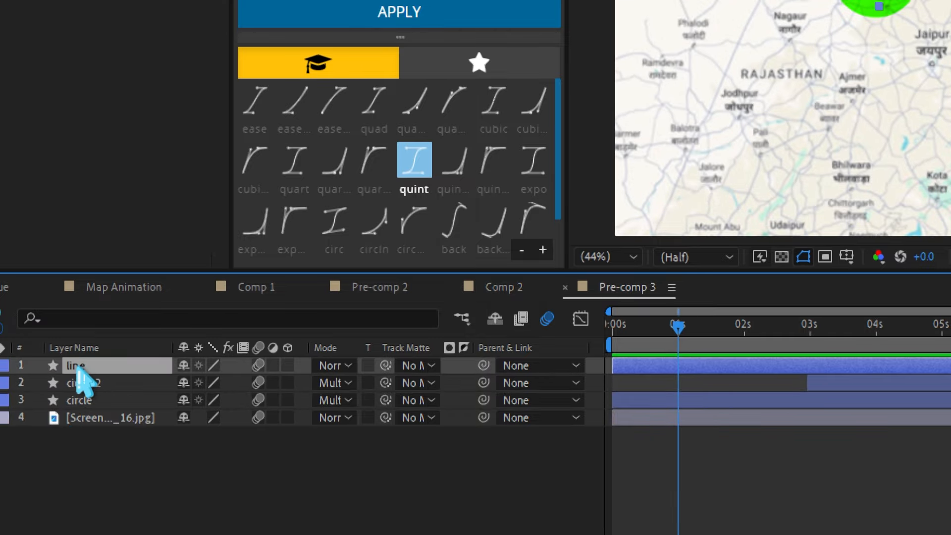
key("F4")
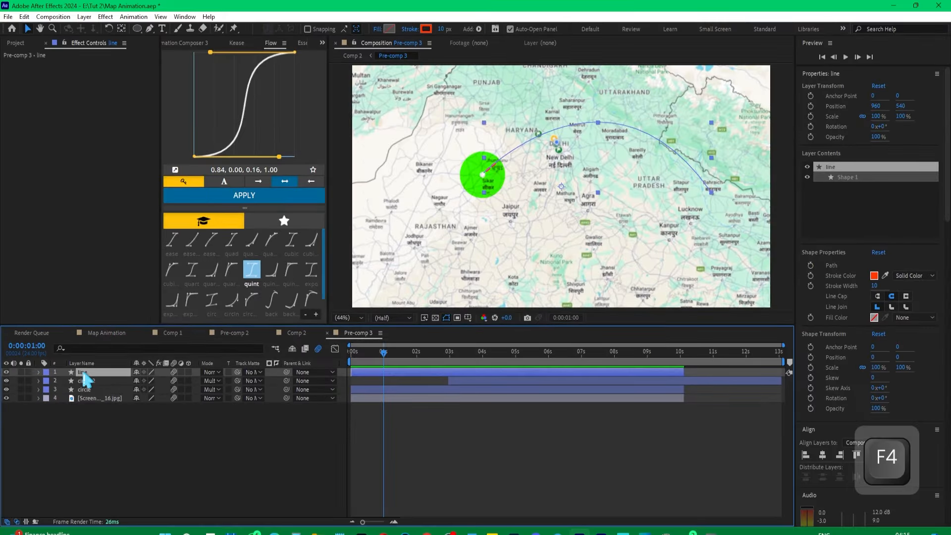
key("ctrl+space")
type("drop")
key("Return")
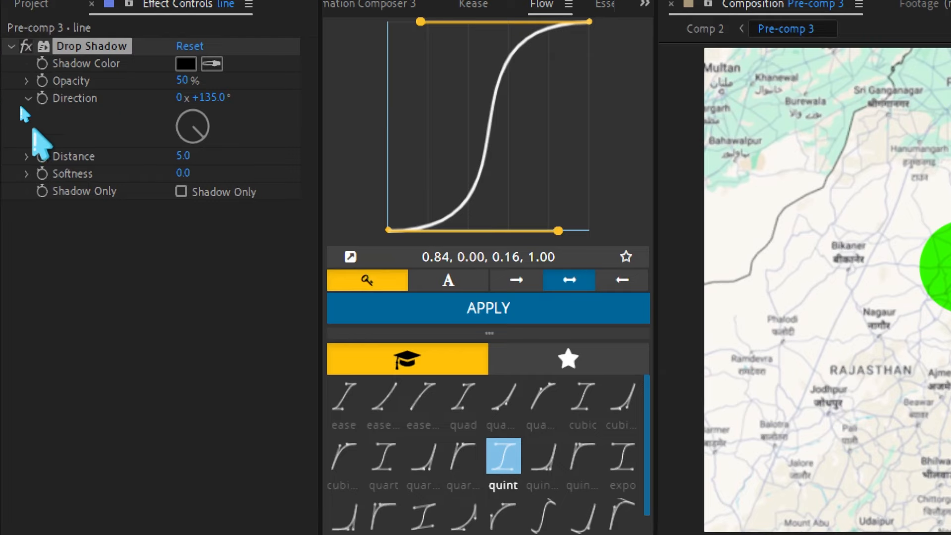
Set the line's Drop Shadow distance to 23 and direction to 199°, previewing the animation between adjustments
left_click_drag(187, 158, 210, 159)
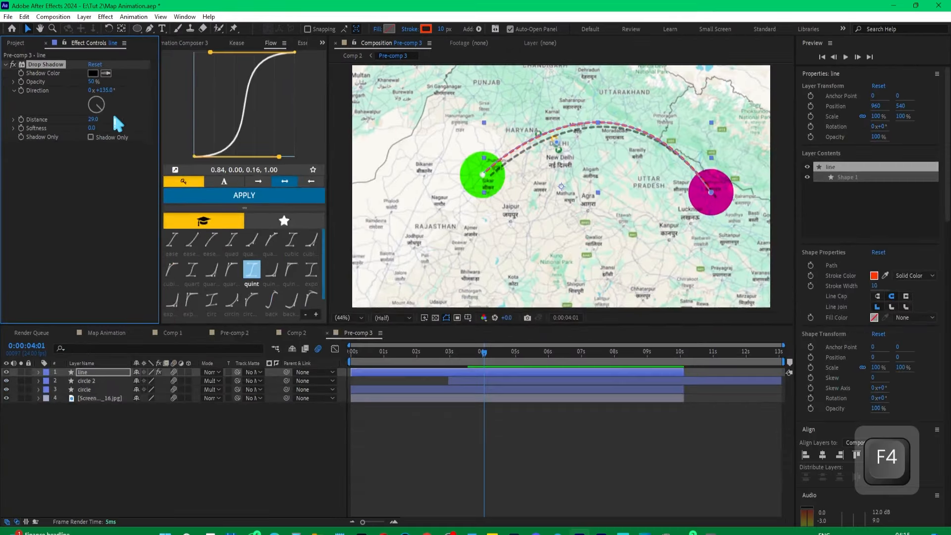
left_click(350, 354)
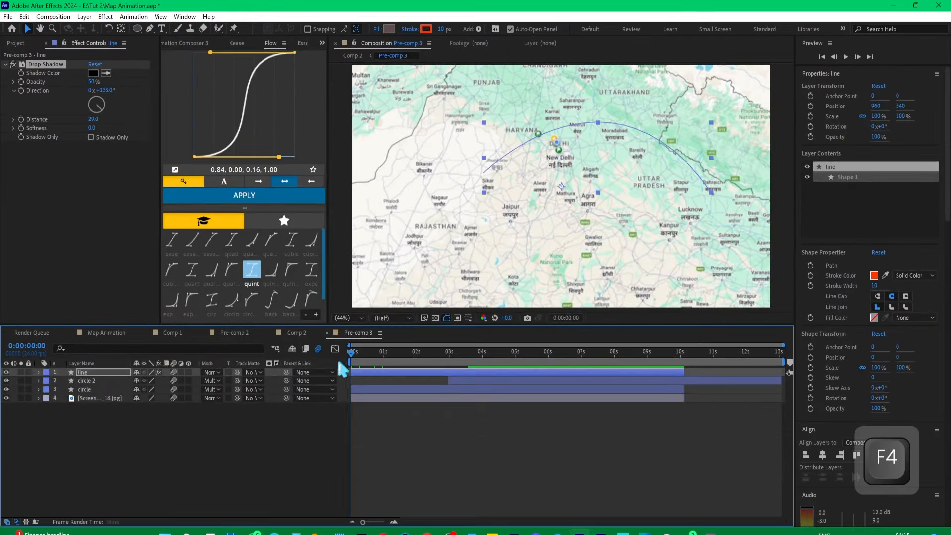
key("space")
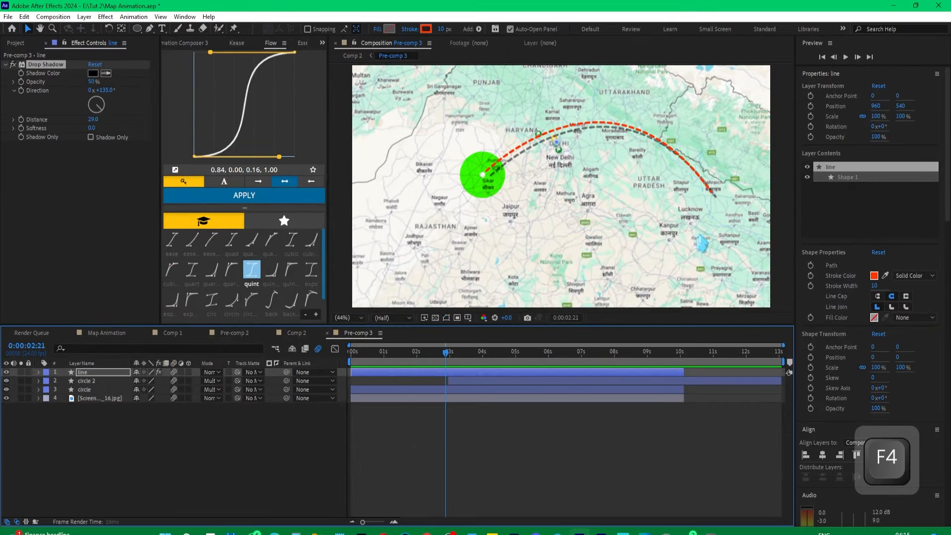
left_click_drag(437, 360, 412, 363)
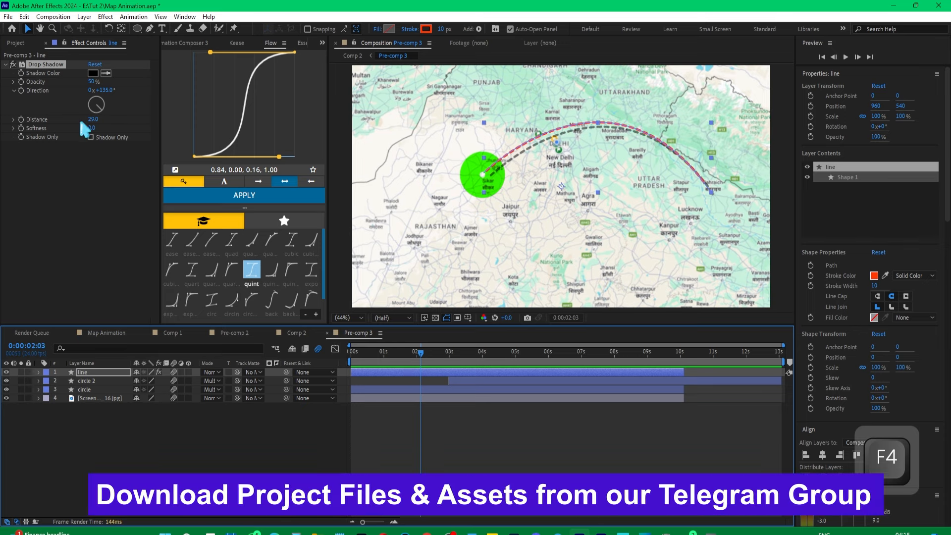
mouse_move(97, 113)
left_mouse_down()
mouse_move(94, 121)
mouse_move(93, 112)
left_mouse_up()
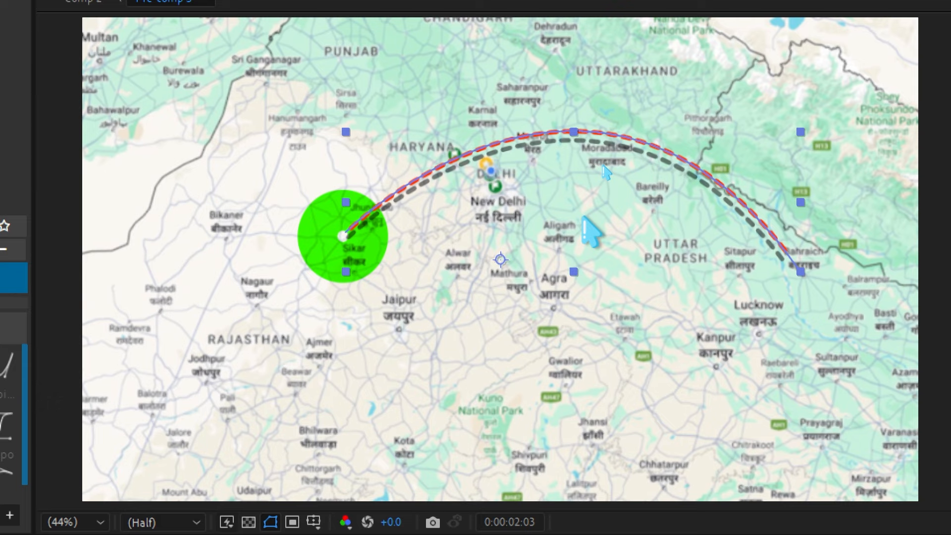
key("F4")
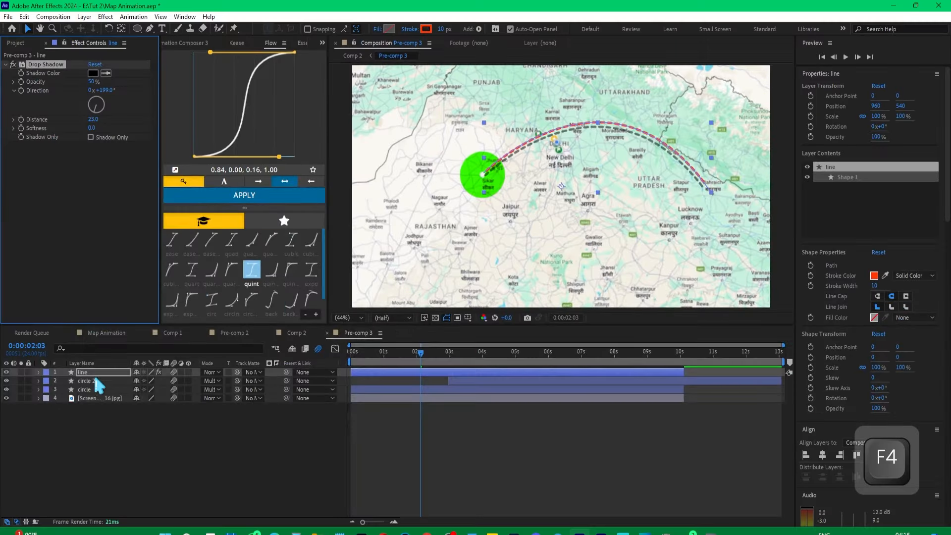
Move the line layer below circle 2 in the layer stack and preview Pre-comp 3 from the start
key("Return")
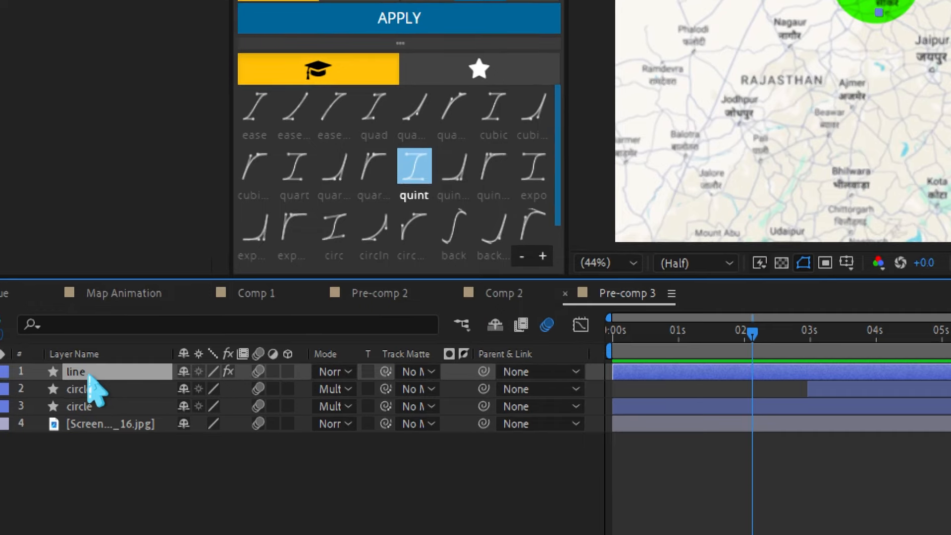
left_click_drag(91, 380, 99, 394)
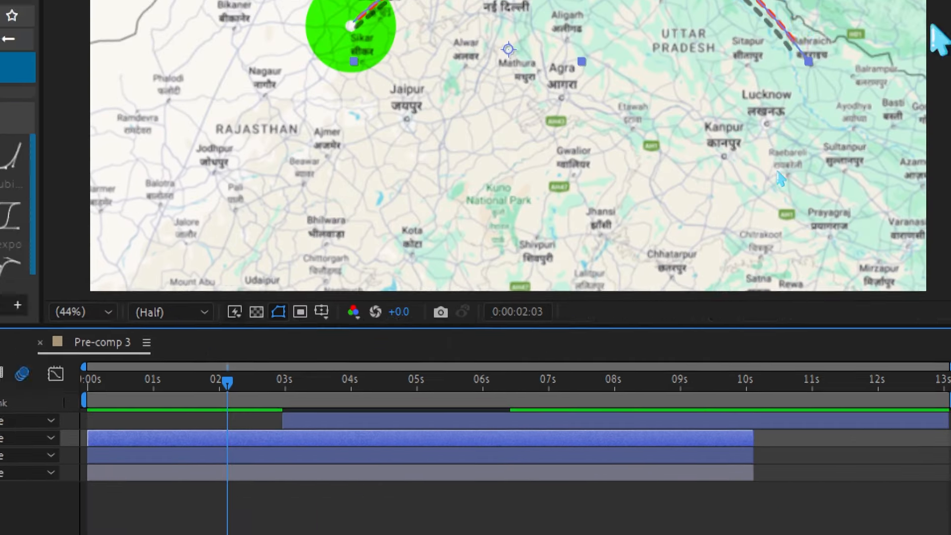
key("Home")
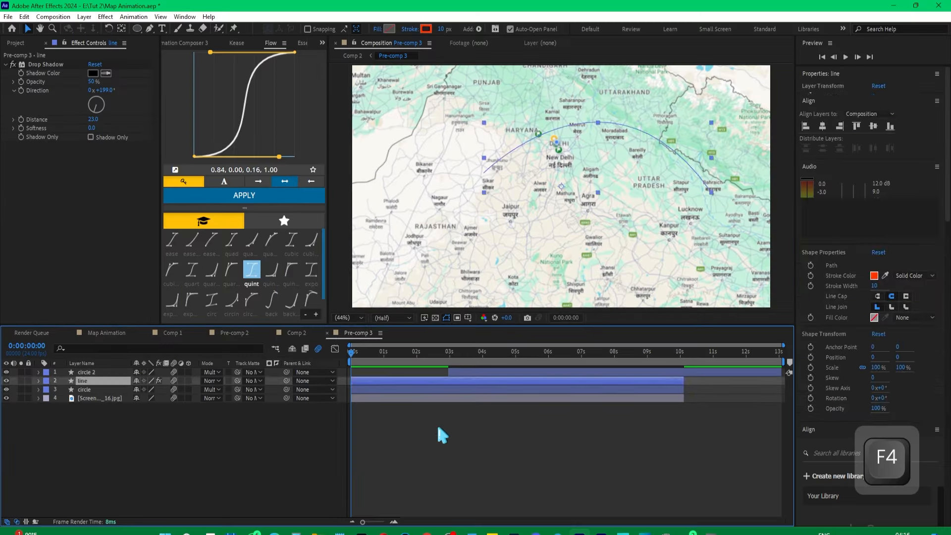
left_click(262, 531)
key("space")
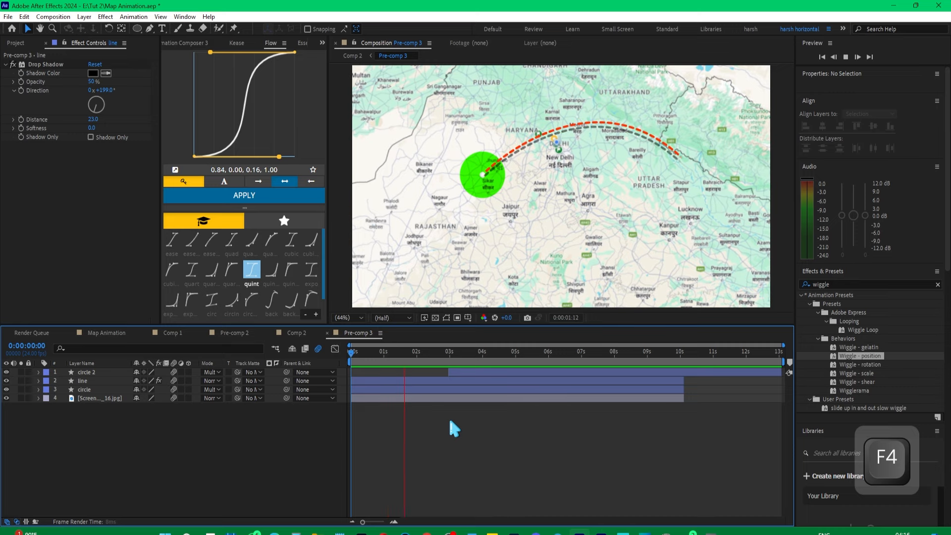
key("space")
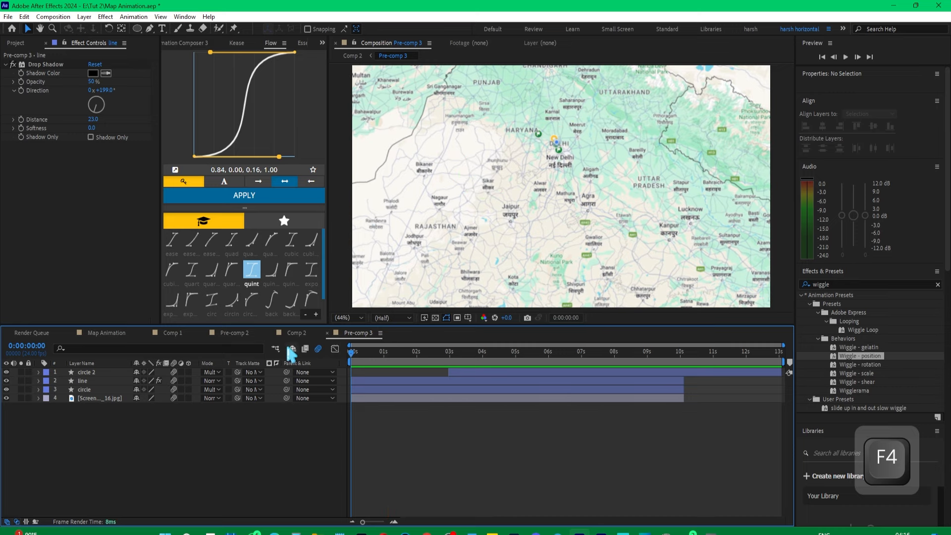
Return to Comp 2, enlarge the composition viewer with its resolution left on Auto, and preview the animation from the start
left_click(292, 334)
left_click(382, 350)
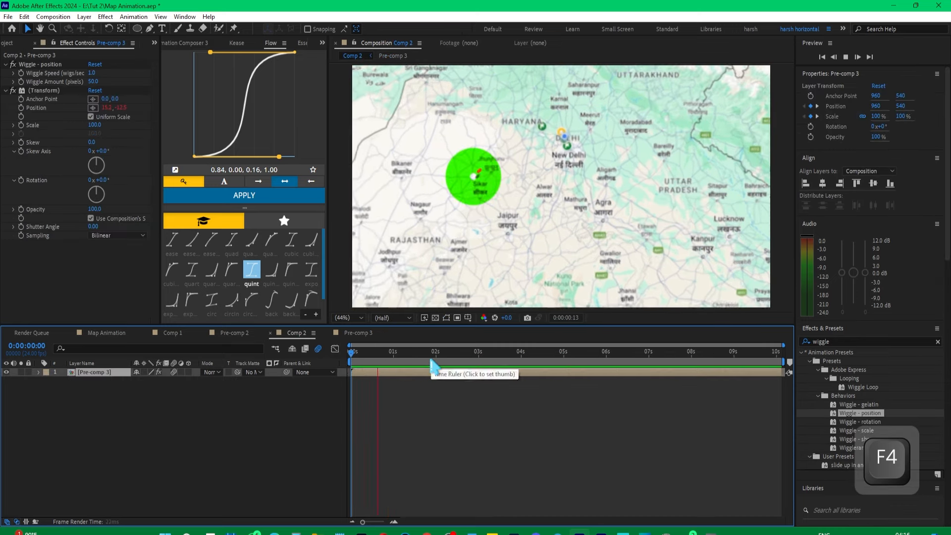
left_click_drag(383, 324, 382, 394)
left_click(396, 391)
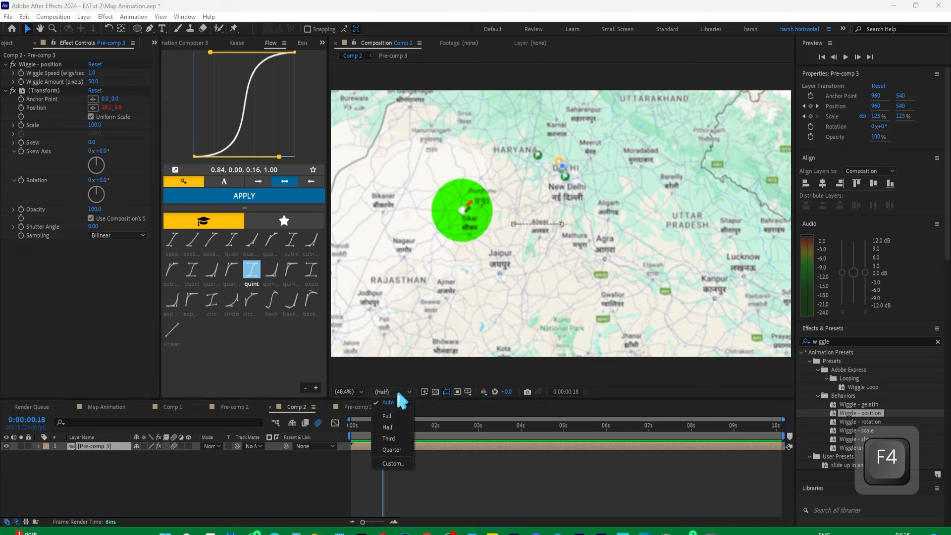
left_click(398, 401)
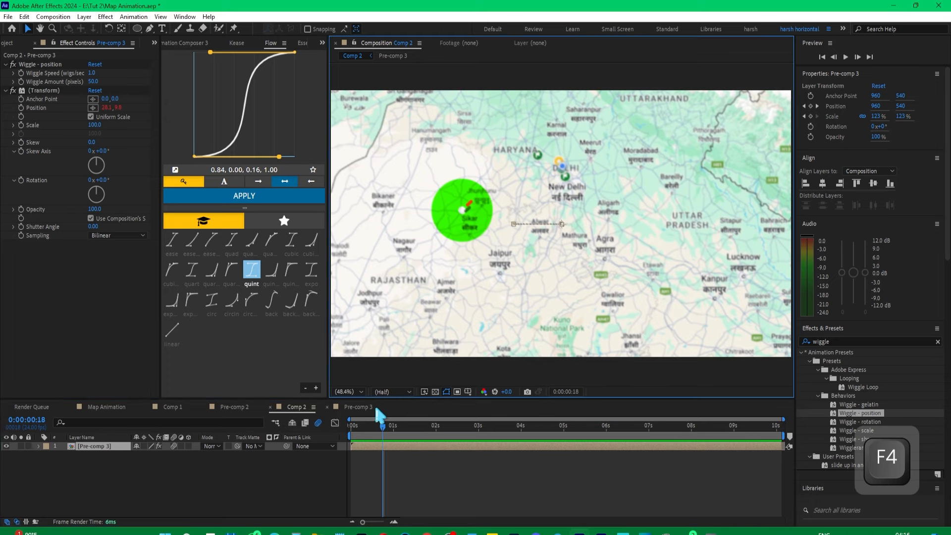
left_click_drag(382, 425, 350, 426)
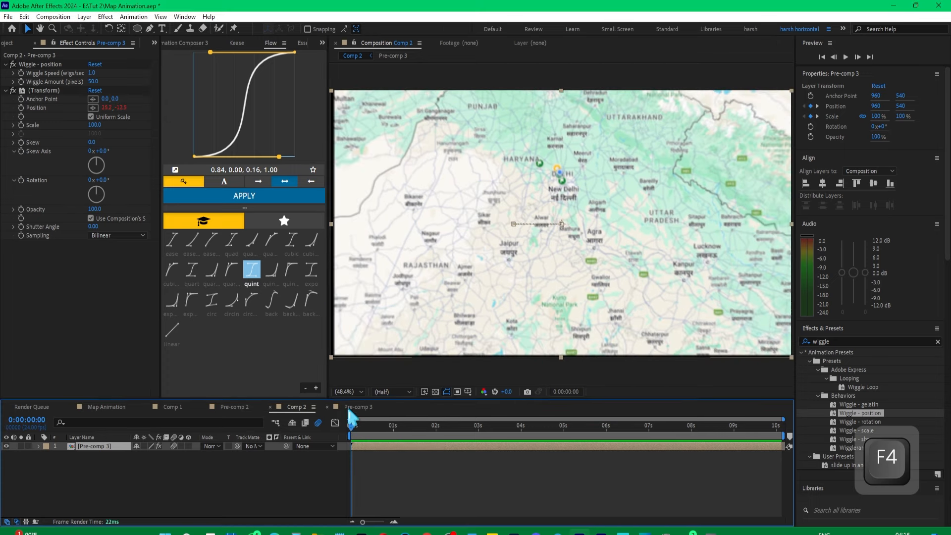
key("space")
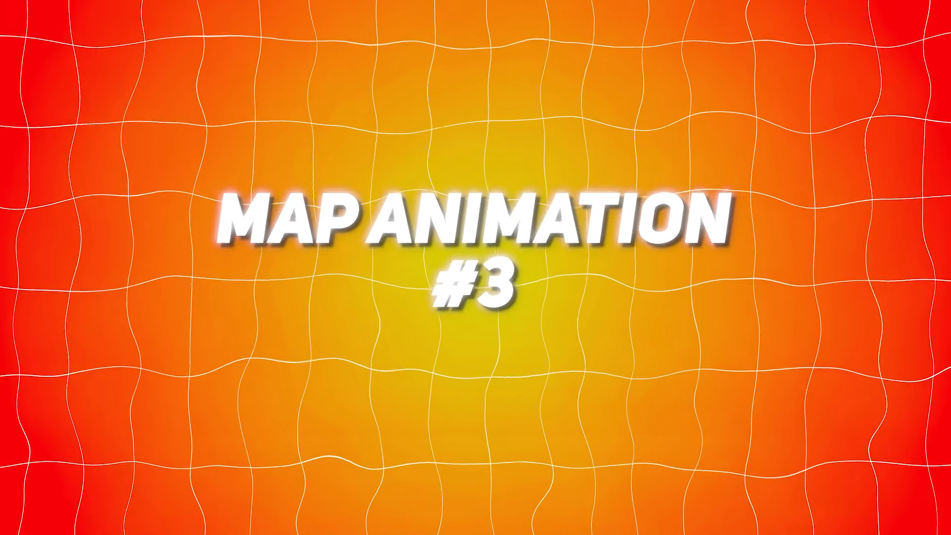
Play through the opening seconds of Comp 2 to review the existing flat map move, ending at the first frame
key("F4")
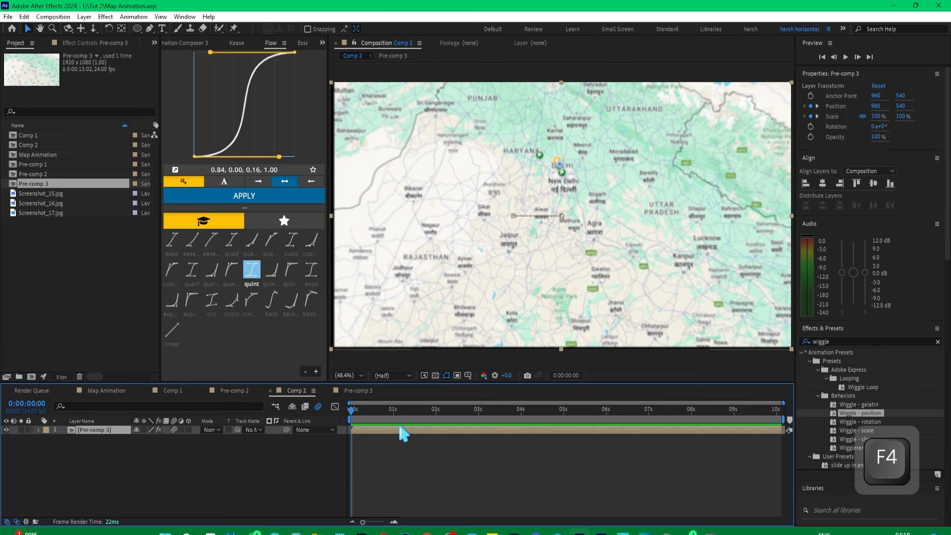
key("space")
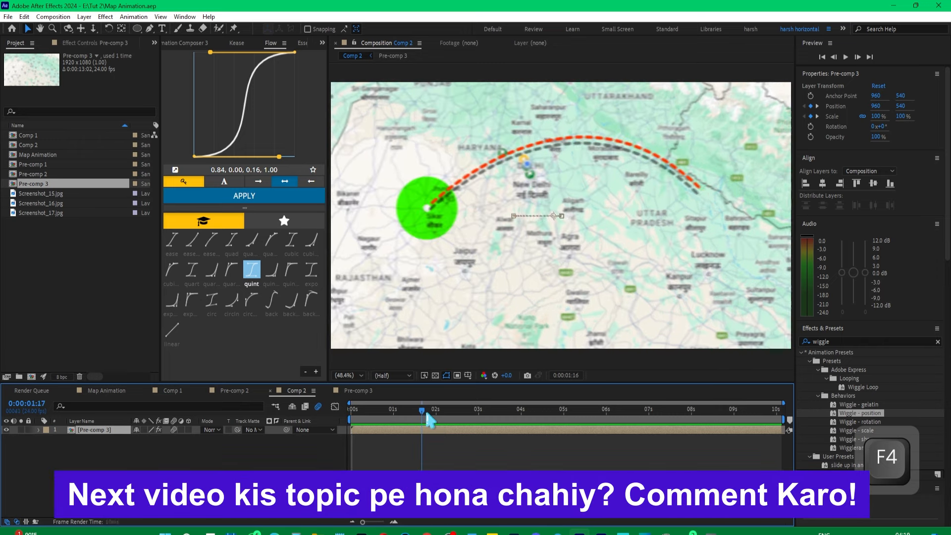
key("space")
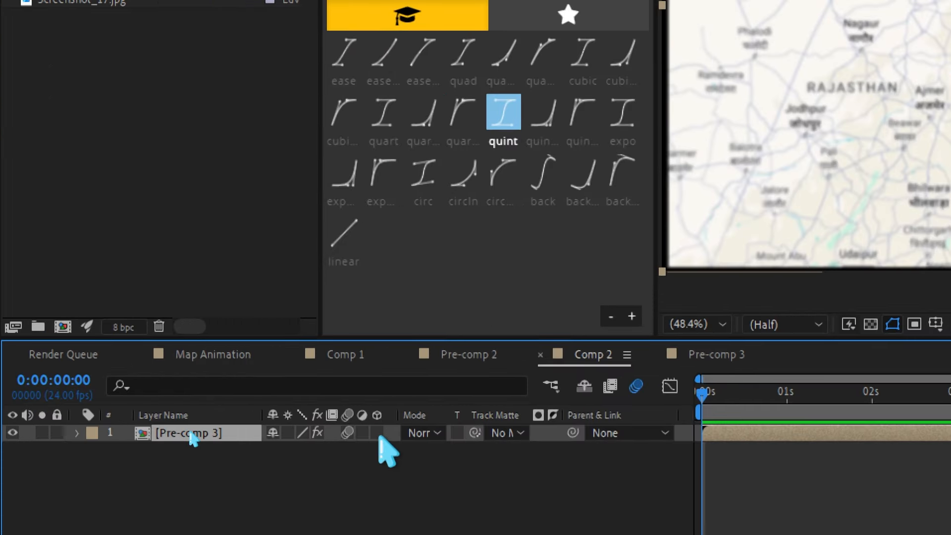
Turn the Pre-comp 3 layer into a 3D layer, reveal its Position and rotation properties, and set Z Rotation to 19°
left_click(377, 434)
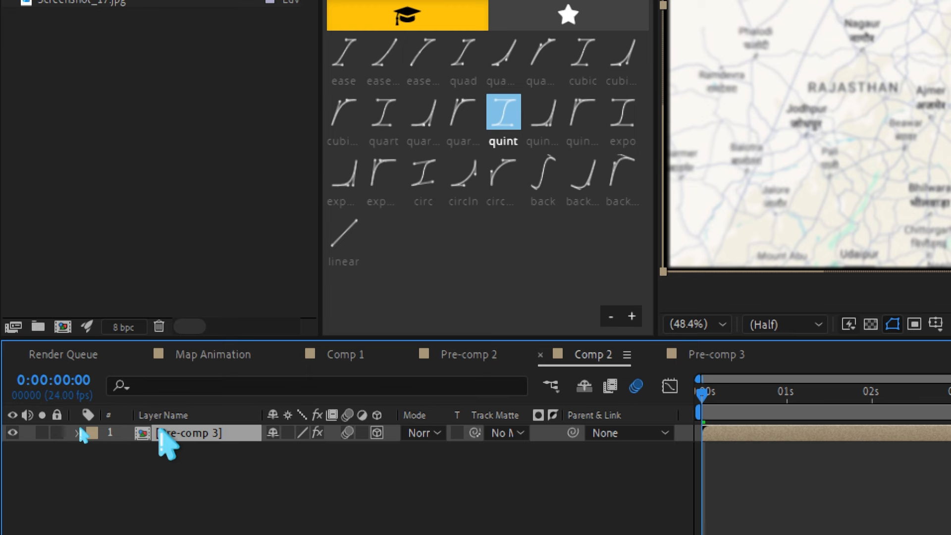
key("u")
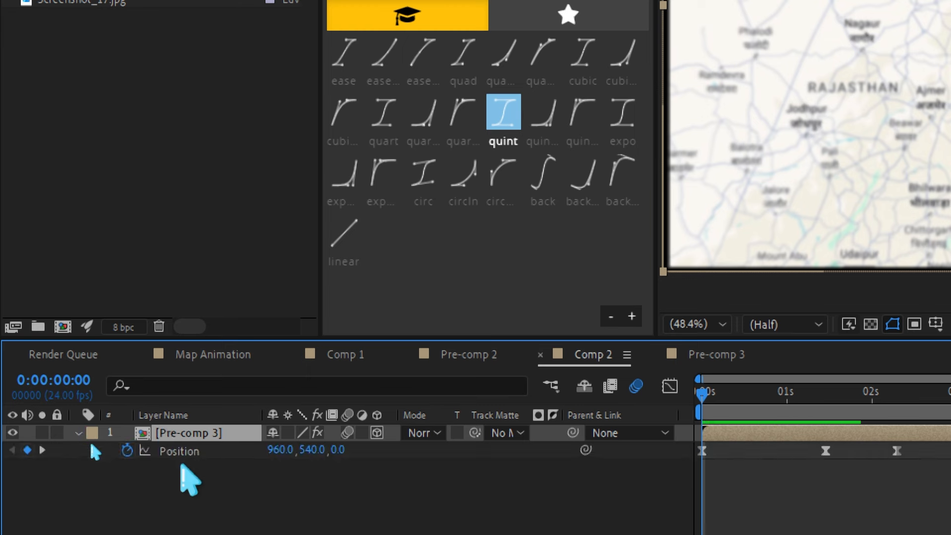
key("shift+r")
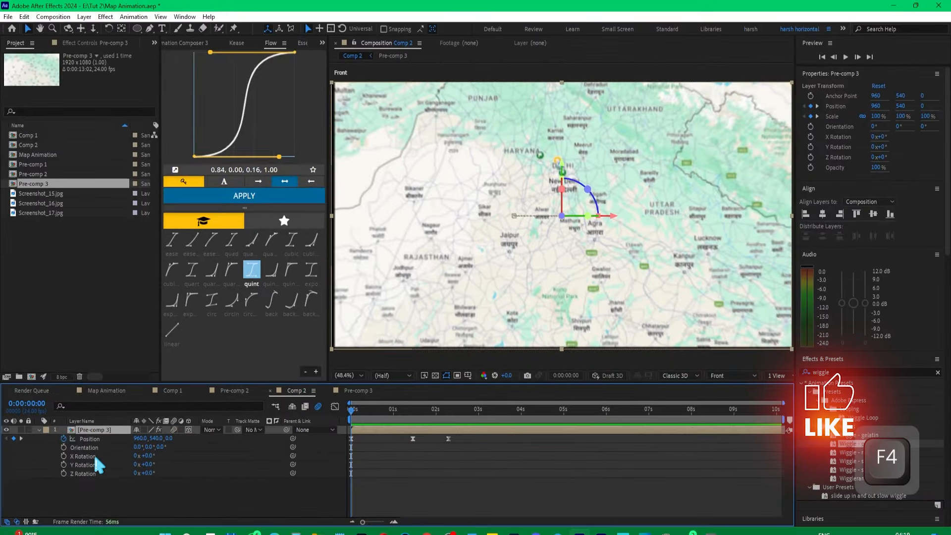
left_click_drag(300, 520, 304, 521)
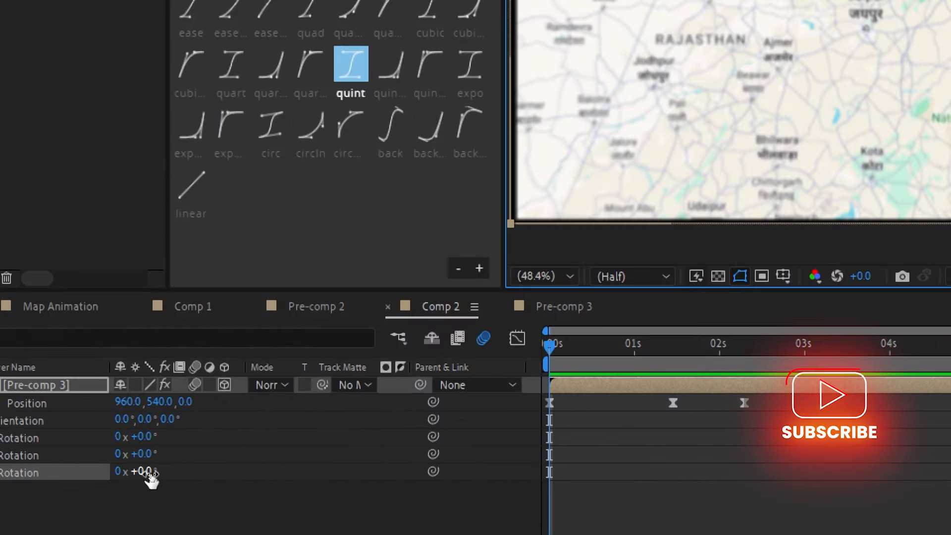
left_click_drag(150, 475, 164, 472)
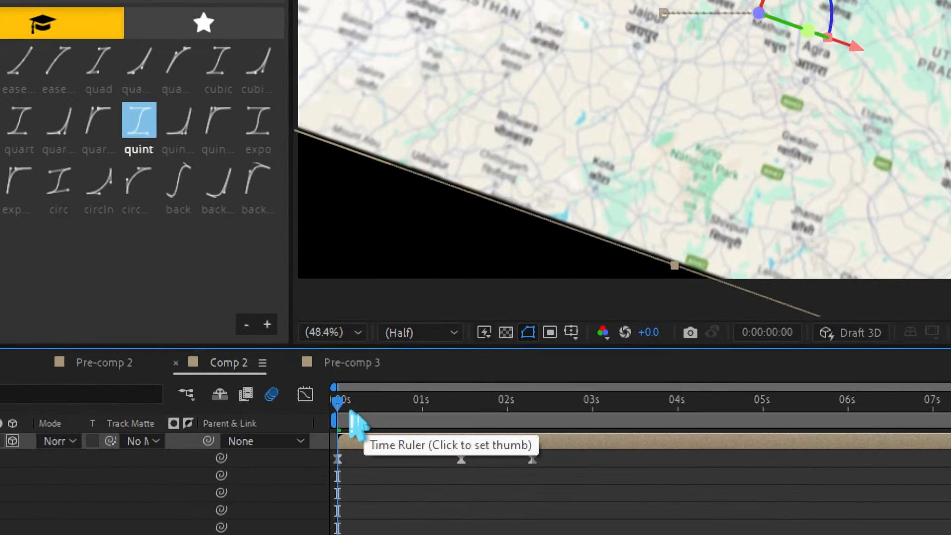
Keyframe Z Rotation at 0:00:00:15, set it to 0° at the first frame, and preview the rotation
left_click_drag(352, 410, 386, 411)
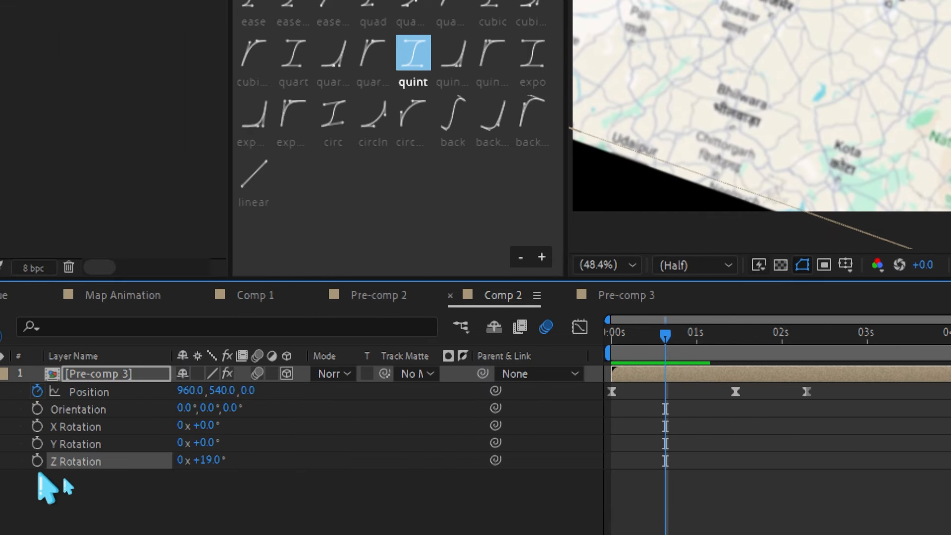
left_click(37, 461)
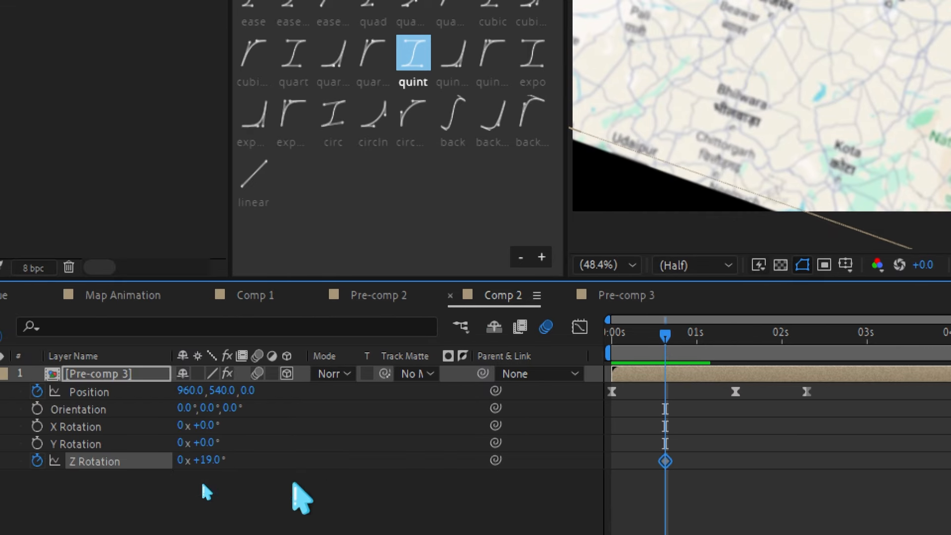
left_click_drag(665, 335, 612, 332)
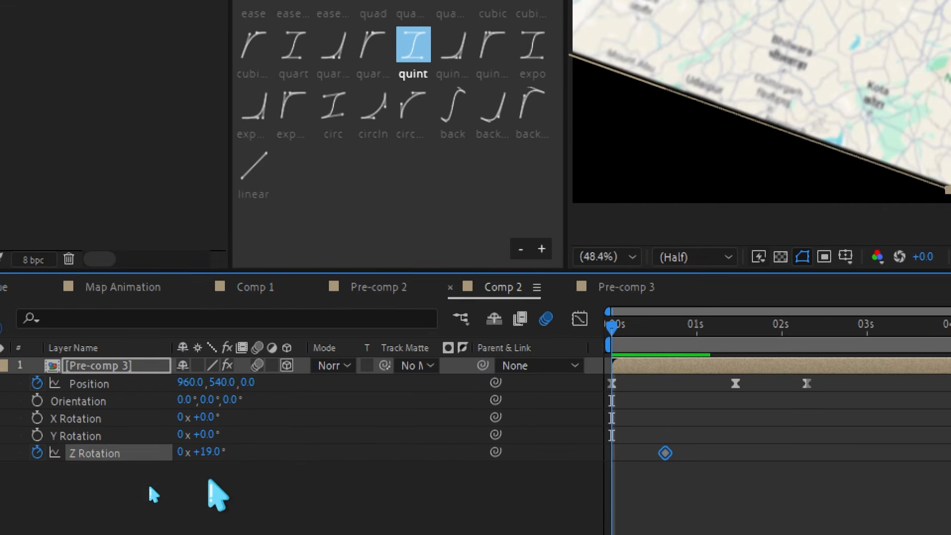
left_click(209, 458)
type("0")
key("Return")
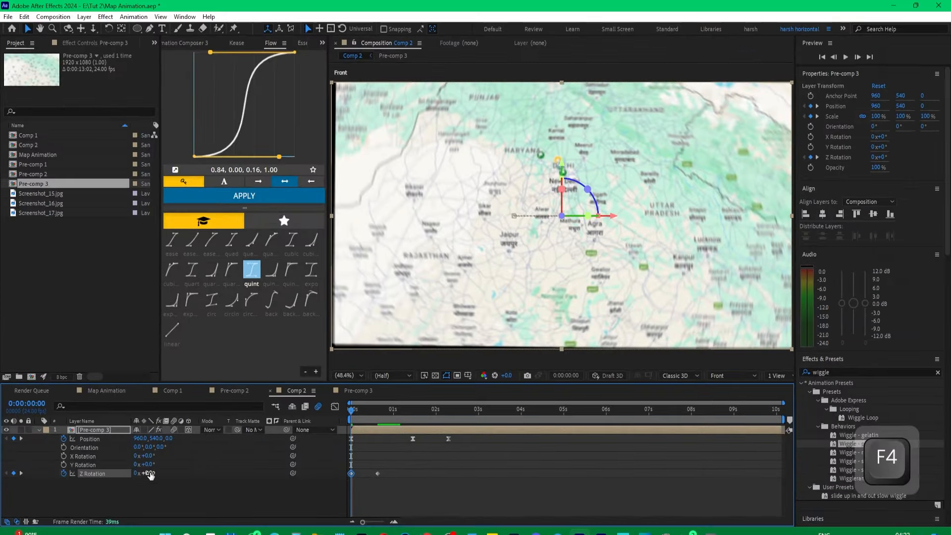
key("space")
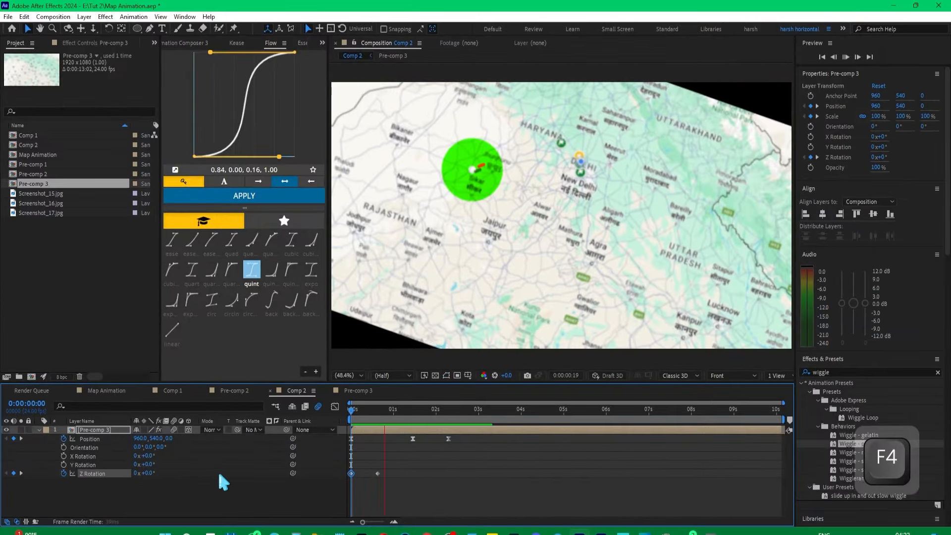
Tilt the map layer by setting its X Rotation to 36° without keyframes, and check nearby frames
mouse_move(378, 418)
left_mouse_down()
mouse_move(344, 420)
mouse_move(378, 425)
left_mouse_up()
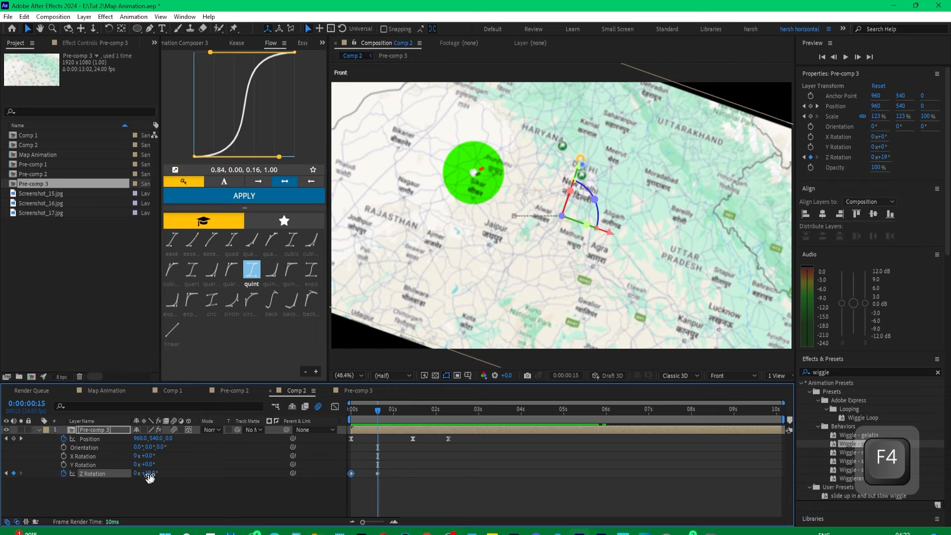
mouse_move(152, 466)
left_mouse_down()
mouse_move(199, 465)
mouse_move(121, 466)
mouse_move(169, 459)
left_mouse_up()
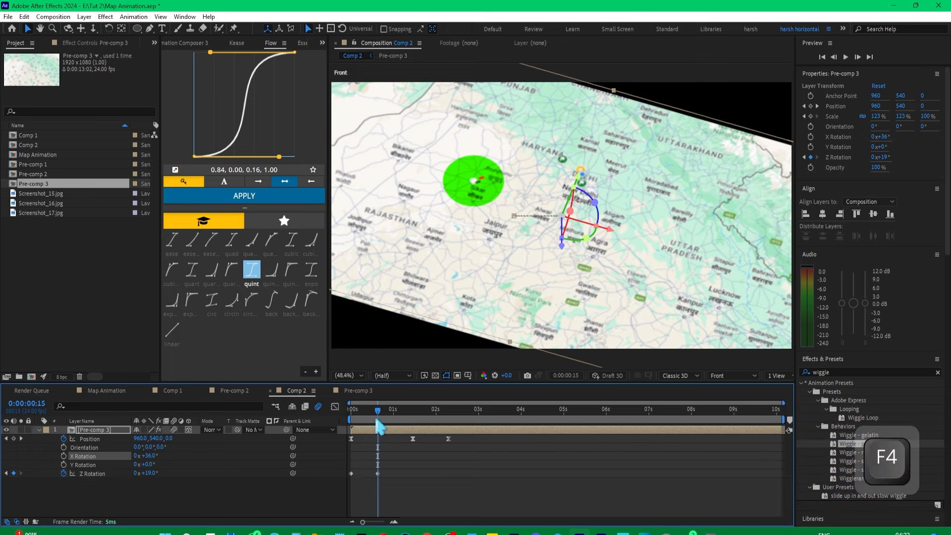
mouse_move(378, 416)
left_mouse_down()
mouse_move(344, 420)
mouse_move(382, 421)
left_mouse_up()
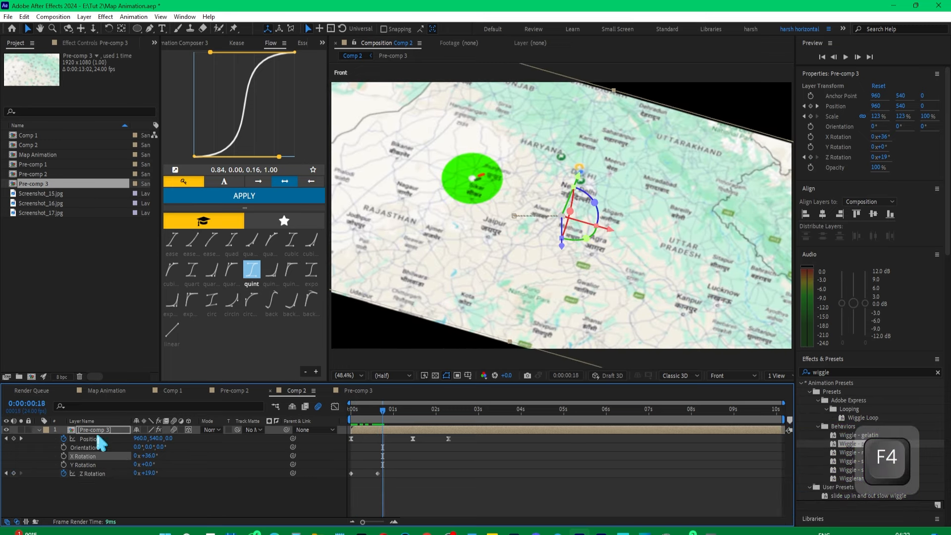
Show the Pre-comp 3 layer's Scale keyframes, return to the first frame, and apply the Transform effect to the layer
left_click_drag(101, 442, 101, 442)
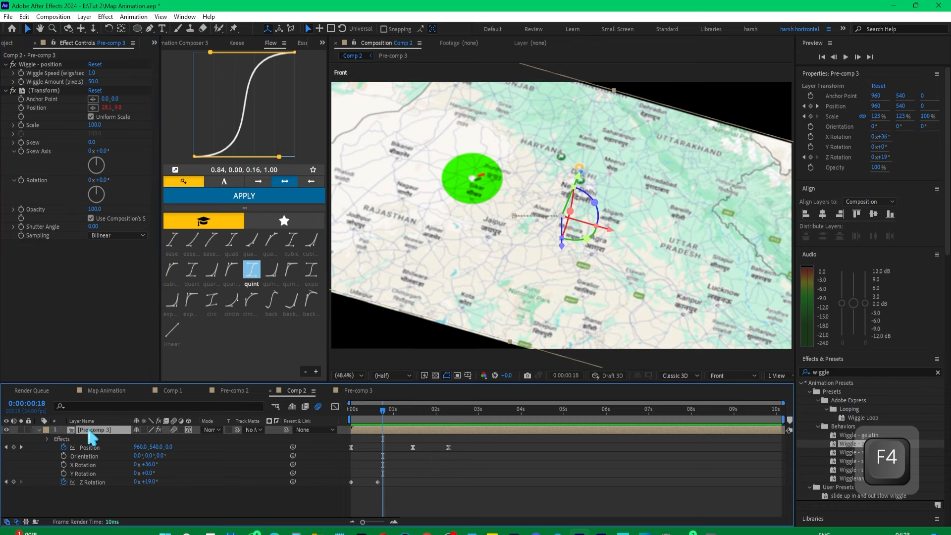
key("s")
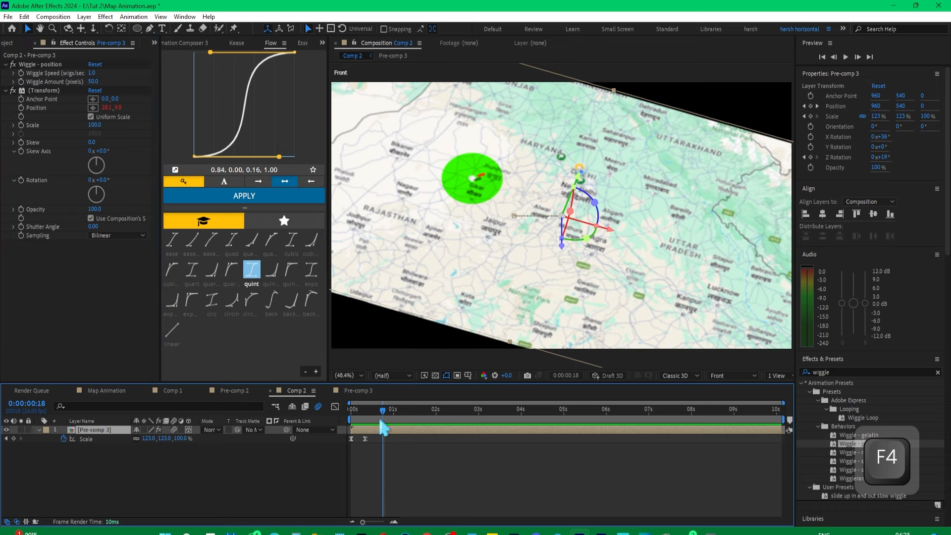
left_click_drag(384, 427, 351, 425)
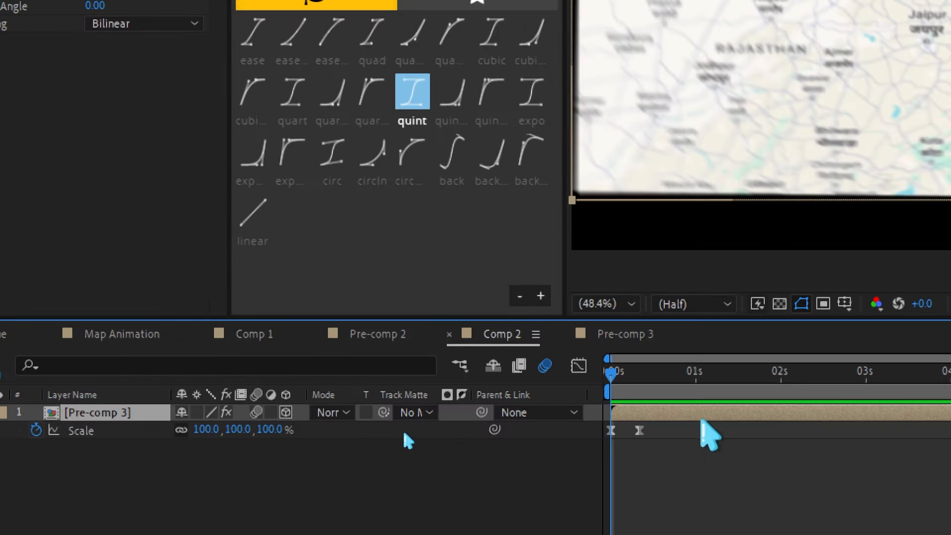
left_click(41, 488)
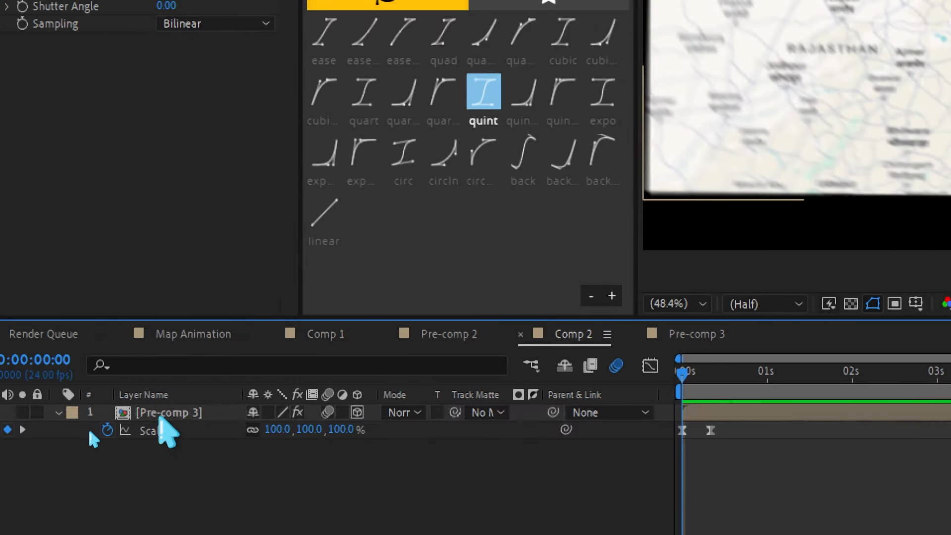
left_click(161, 416)
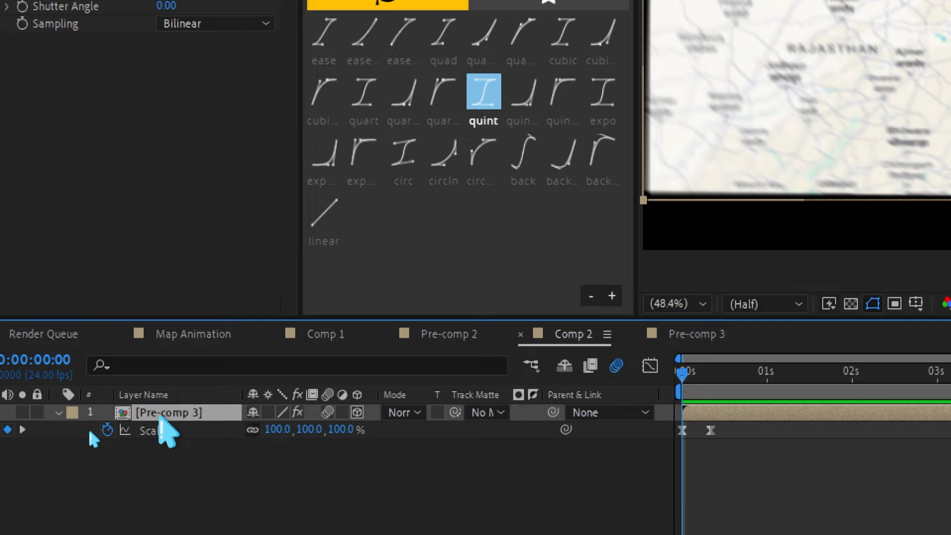
key("ctrl+space")
type("tran")
key("Return")
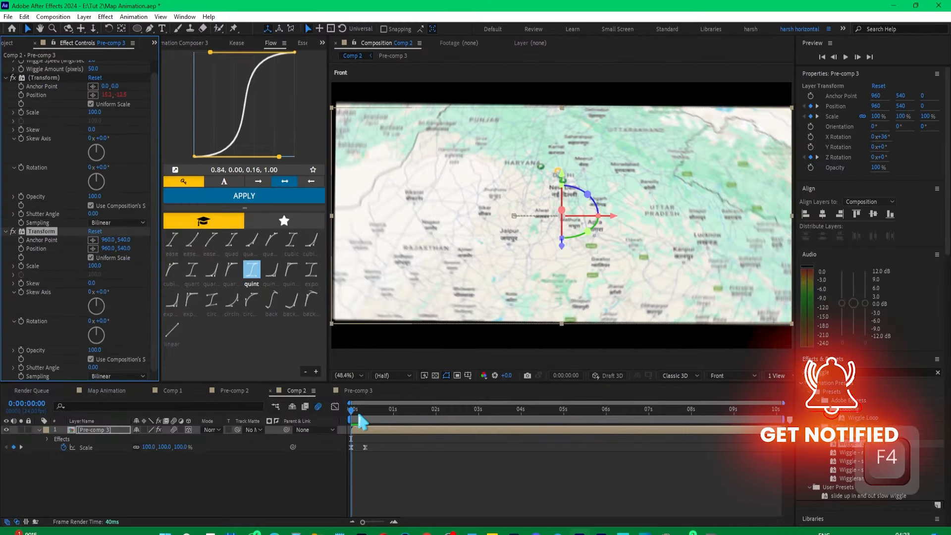
Set the added Transform effect's Scale to 148 so the map fills the frame, and scrub through the animation
left_click(369, 411)
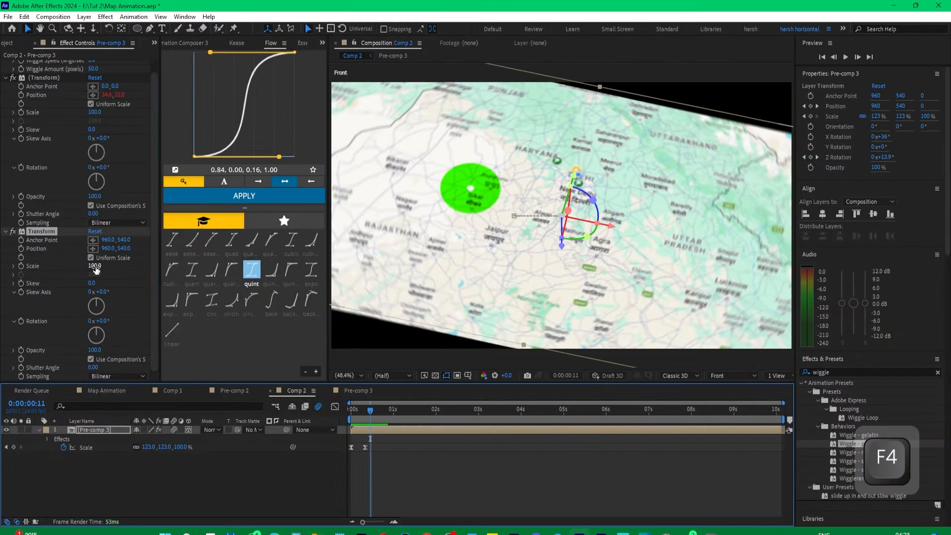
left_click_drag(96, 268, 121, 268)
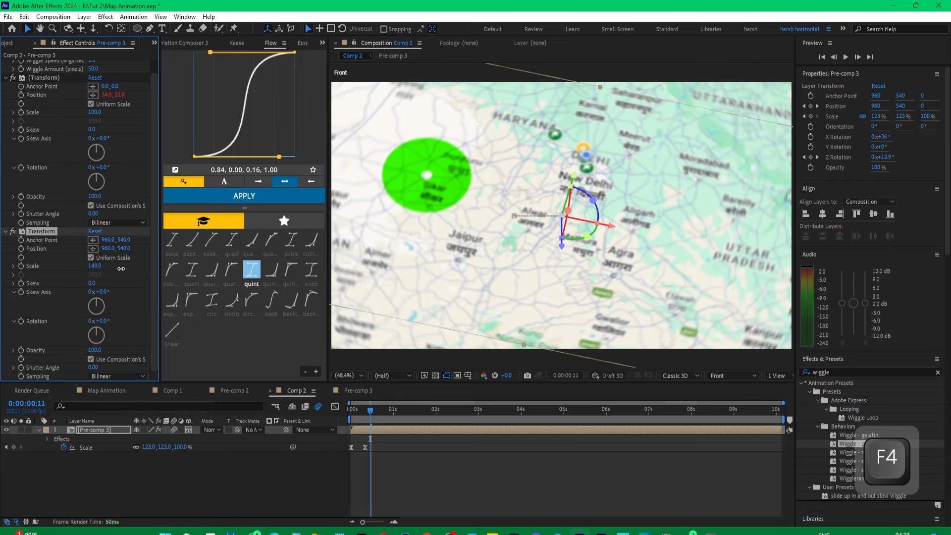
mouse_move(353, 416)
left_mouse_down()
mouse_move(535, 419)
mouse_move(369, 419)
mouse_move(402, 427)
mouse_move(500, 424)
mouse_move(318, 436)
mouse_move(403, 429)
mouse_move(522, 437)
mouse_move(377, 439)
left_mouse_up()
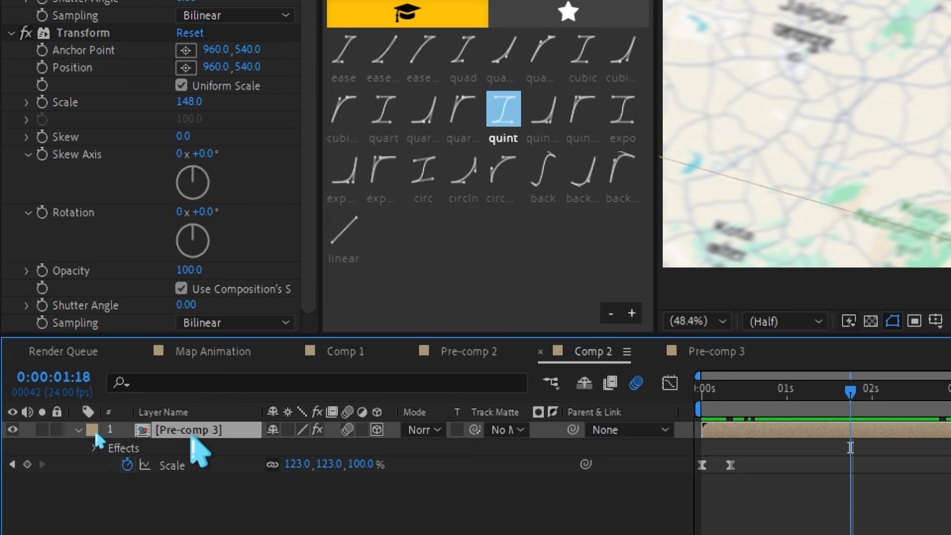
Reposition the map layer to about 436.4, 455.3 at its last Position keyframe, at 0:00:02:07
key("p")
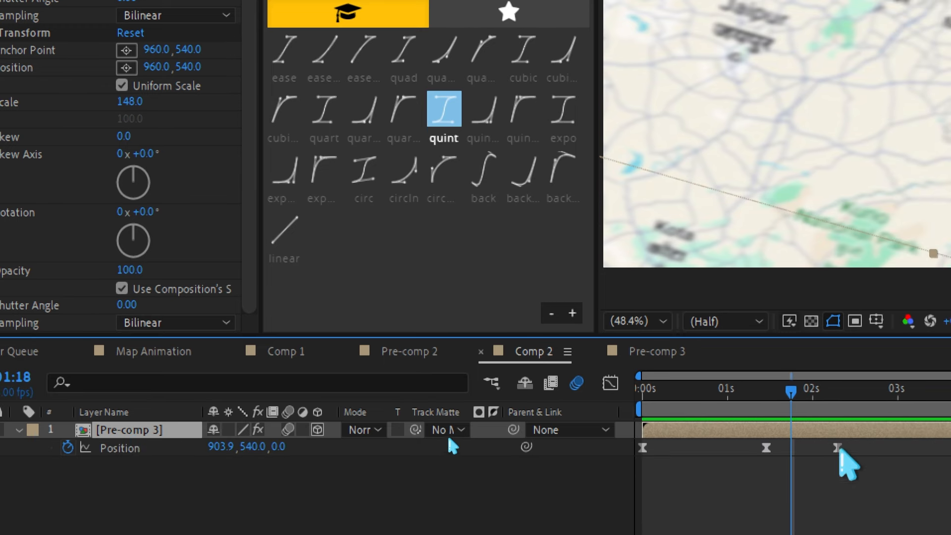
mouse_move(850, 391)
left_mouse_down()
mouse_move(893, 392)
mouse_move(839, 402)
left_mouse_up()
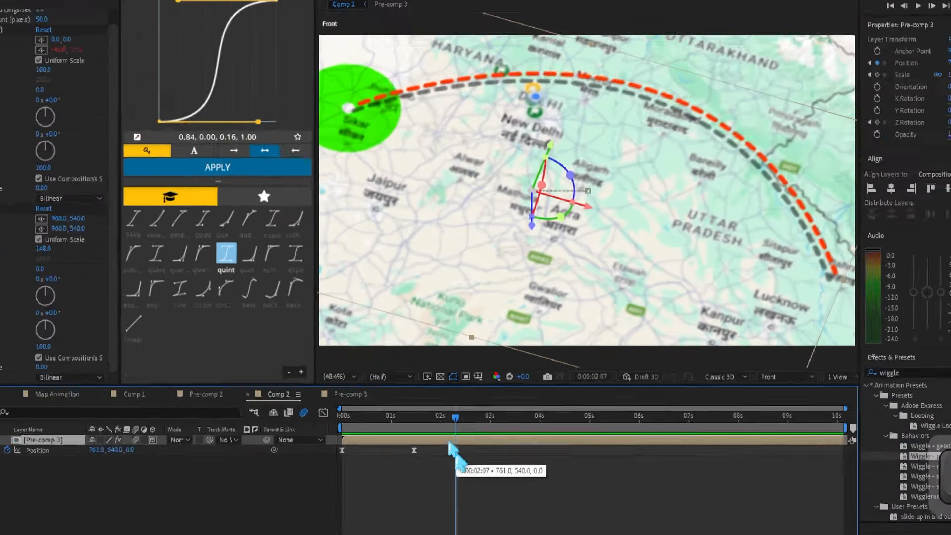
key("F4")
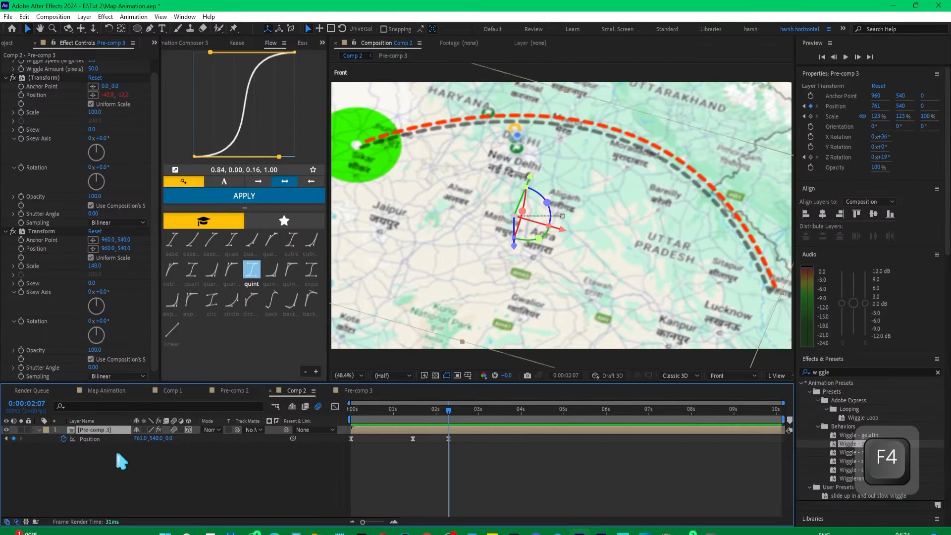
left_click_drag(143, 442, 54, 442)
left_click_drag(688, 268, 653, 241)
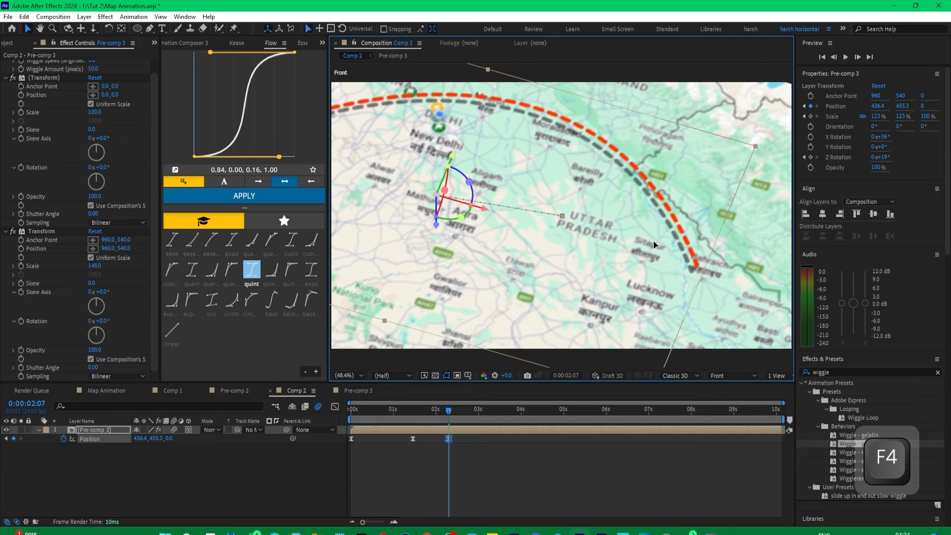
Preview Comp 2 from the start to check the tilted map move, and collapse and deselect the Pre-comp 3 layer
key("space")
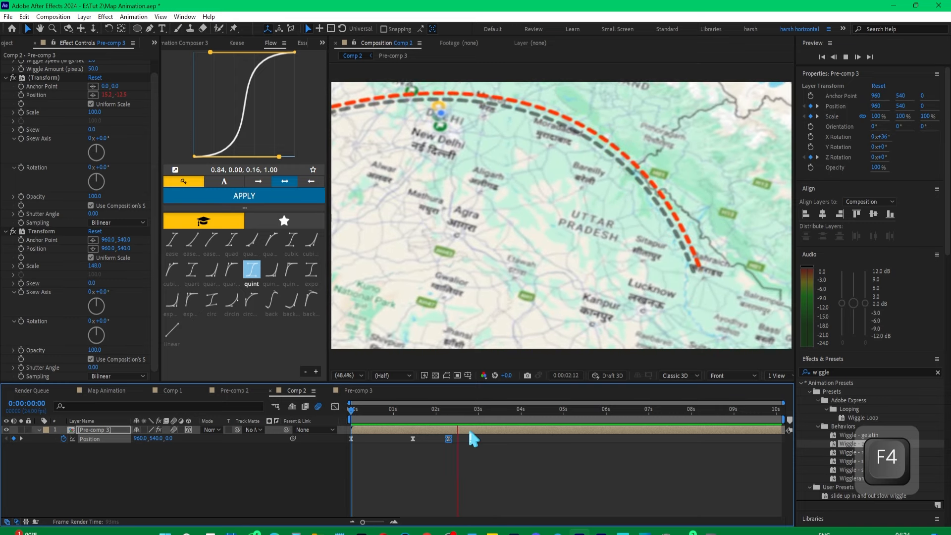
left_click_drag(379, 411, 342, 418)
key("space")
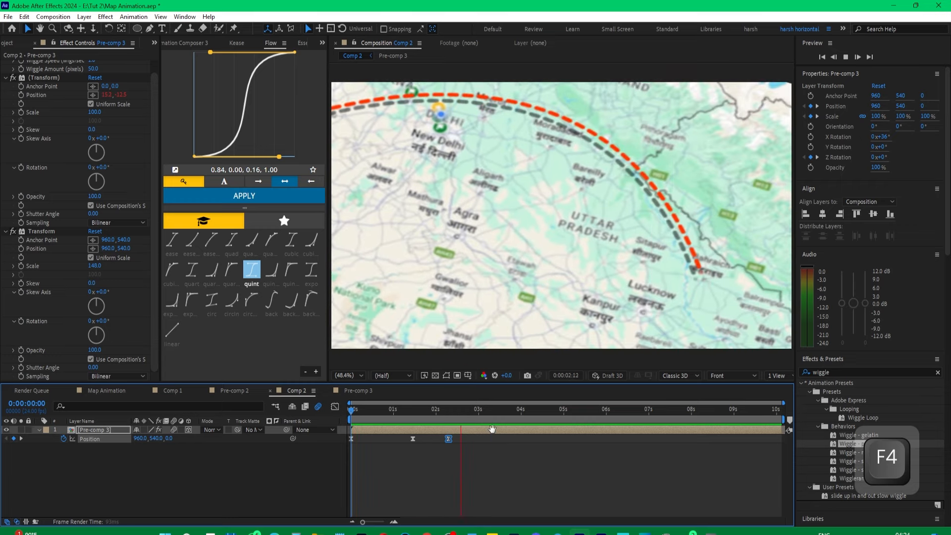
key("space")
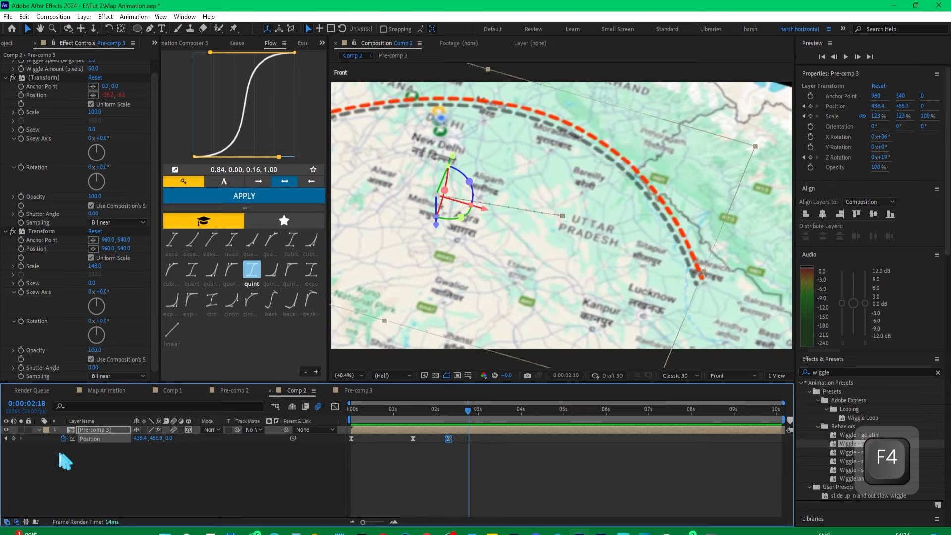
left_click(38, 430)
left_click(112, 462)
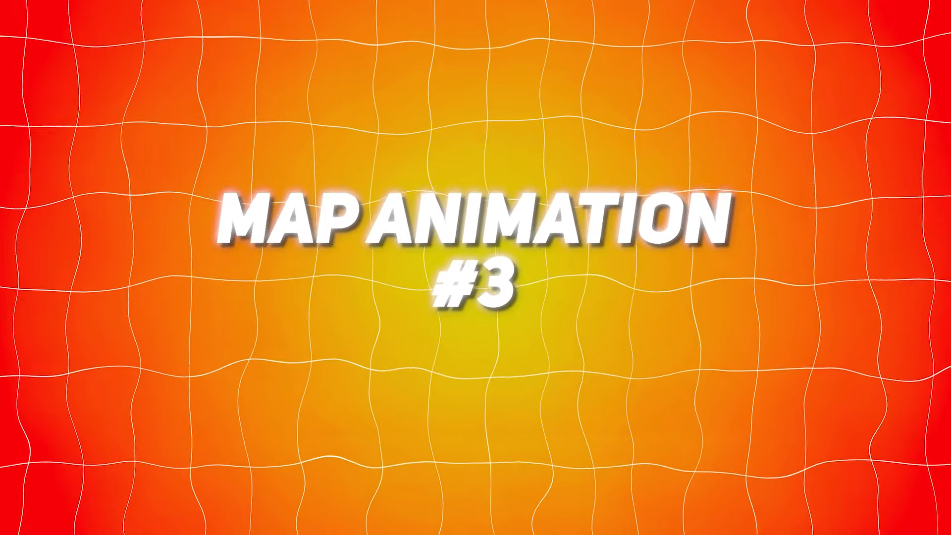
Create a new composition named Comp 3 at 1920x1080 and 24 fps with a duration of 0:00:10:03
key("F4")
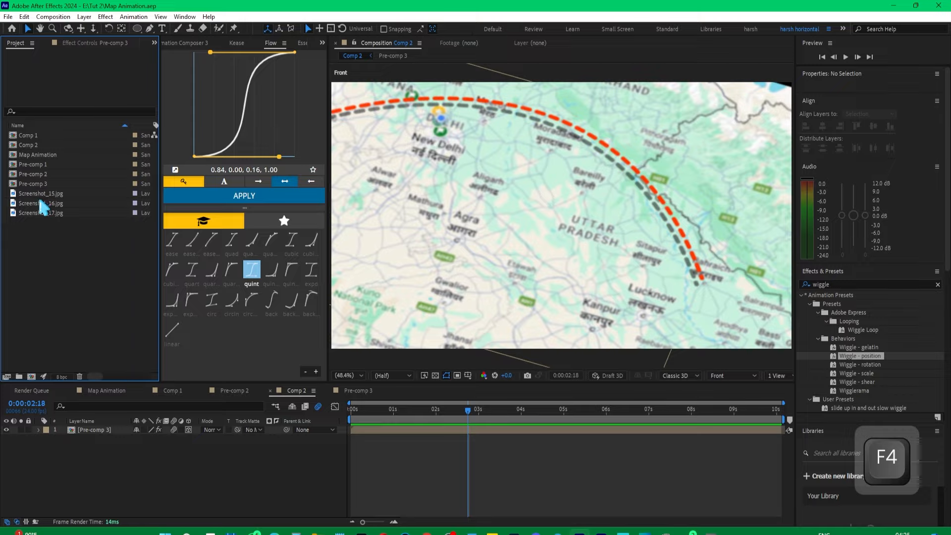
left_click(41, 203)
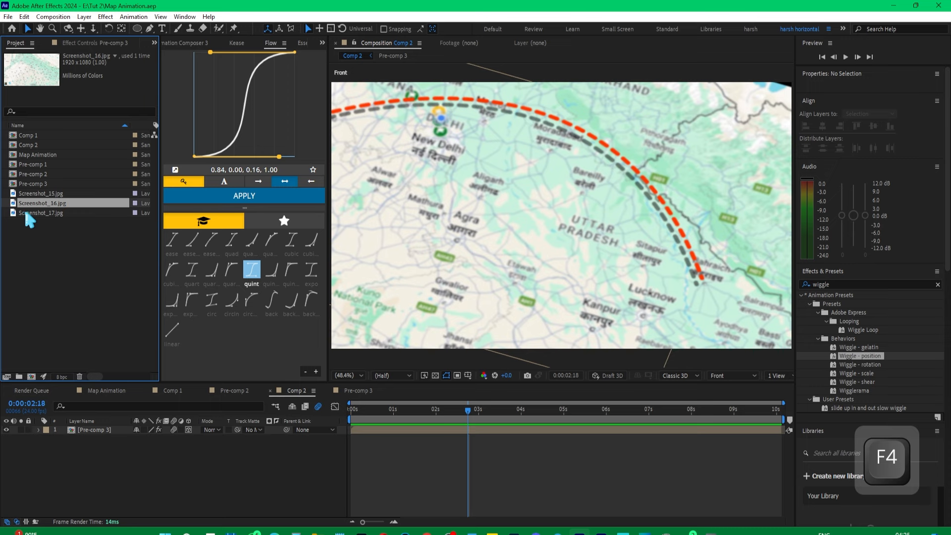
left_click(38, 194)
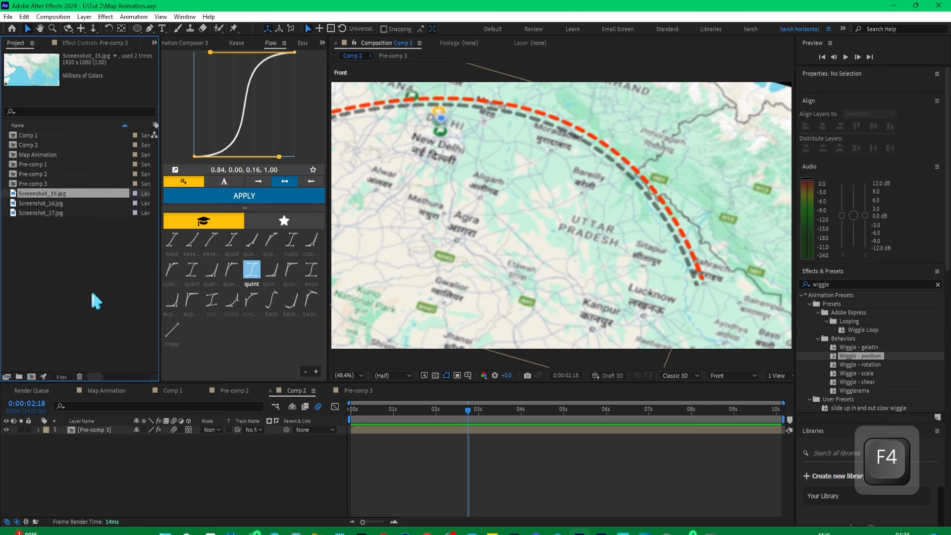
left_click(53, 16)
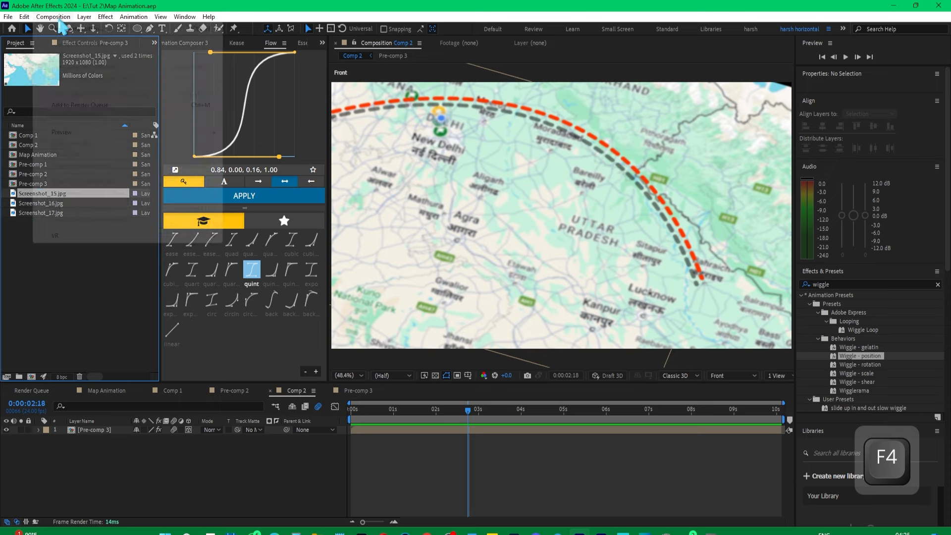
left_click(84, 29)
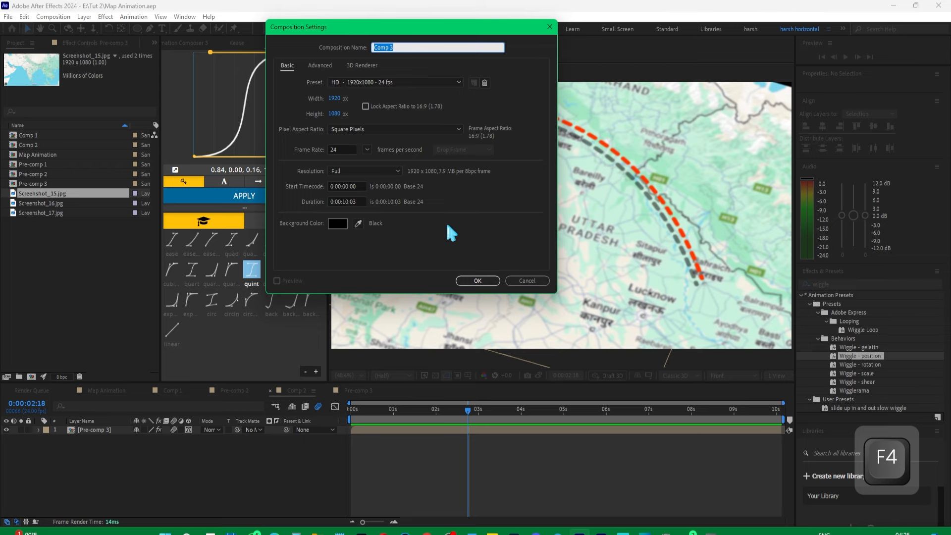
left_click(478, 280)
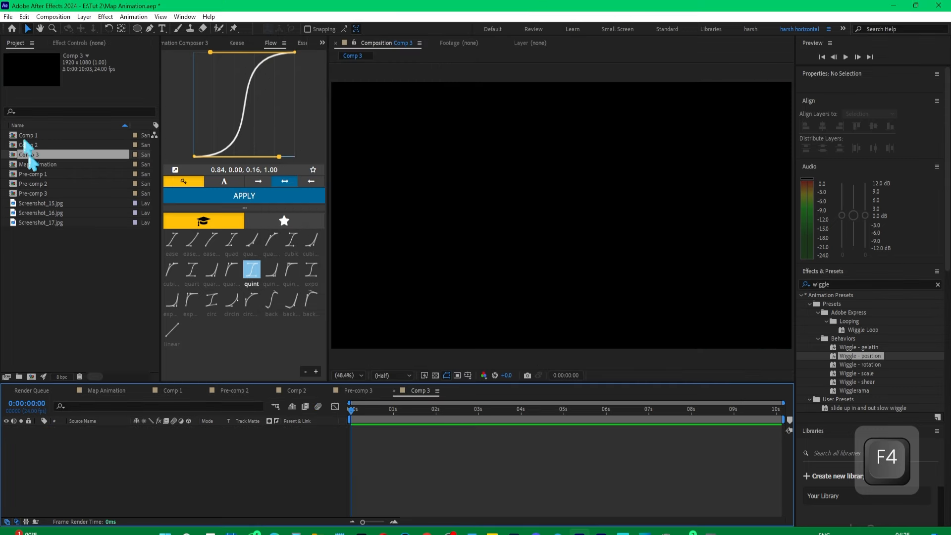
Add Screenshot_15.jpg to Comp 3, scale it to 145%, and position it at about 935.2, 690.9
left_click(33, 213)
left_click_drag(33, 203, 354, 420)
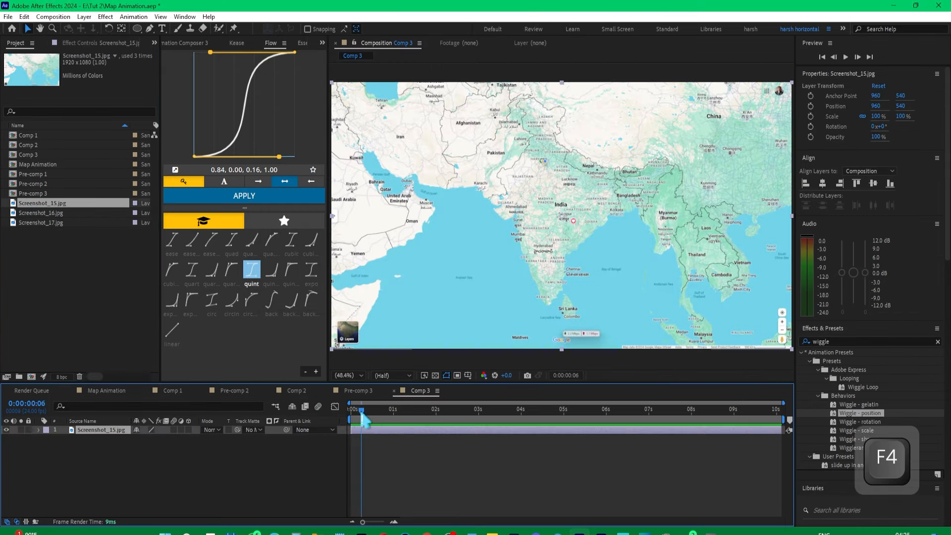
key("s")
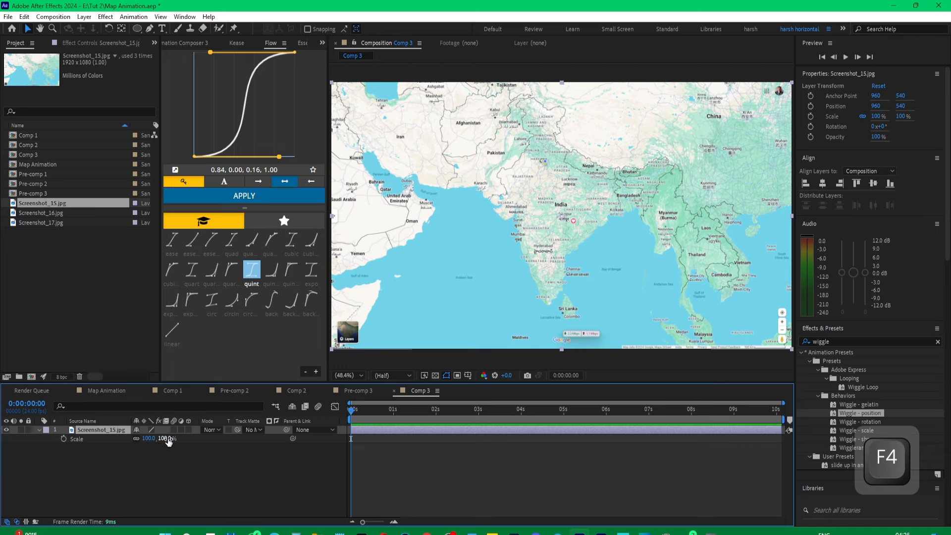
left_click_drag(167, 438, 194, 439)
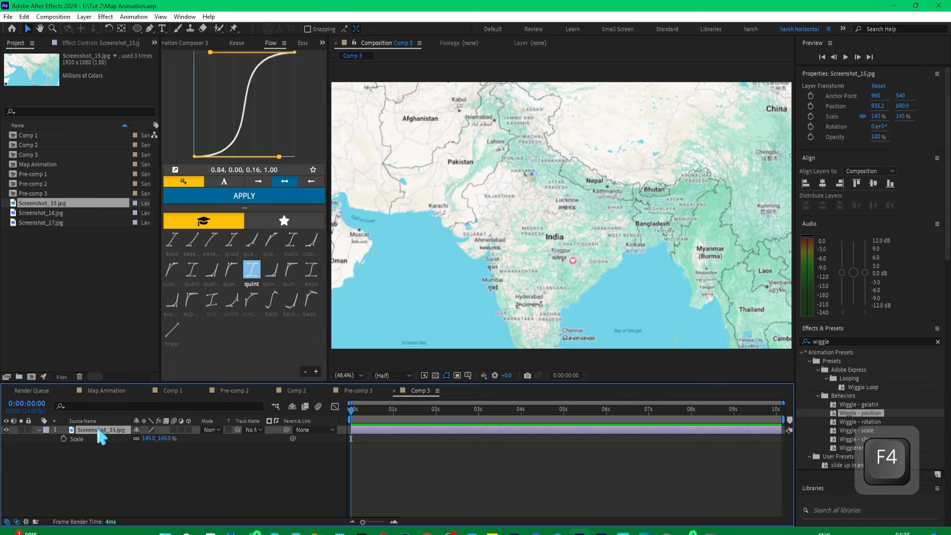
Apply the Tint effect to the map layer and set its Map White To color to light green
key("ctrl+space")
type("tint")
key("Return")
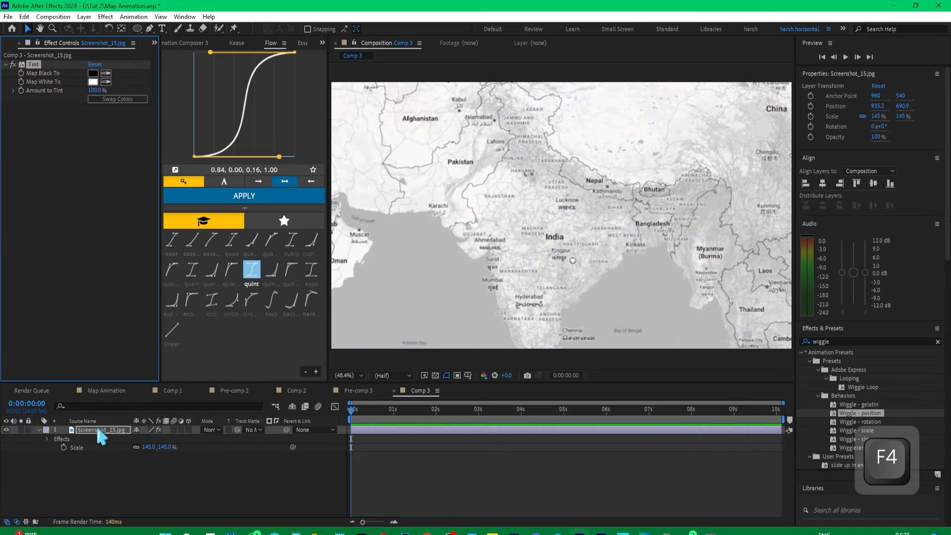
left_click(92, 82)
left_click(277, 242)
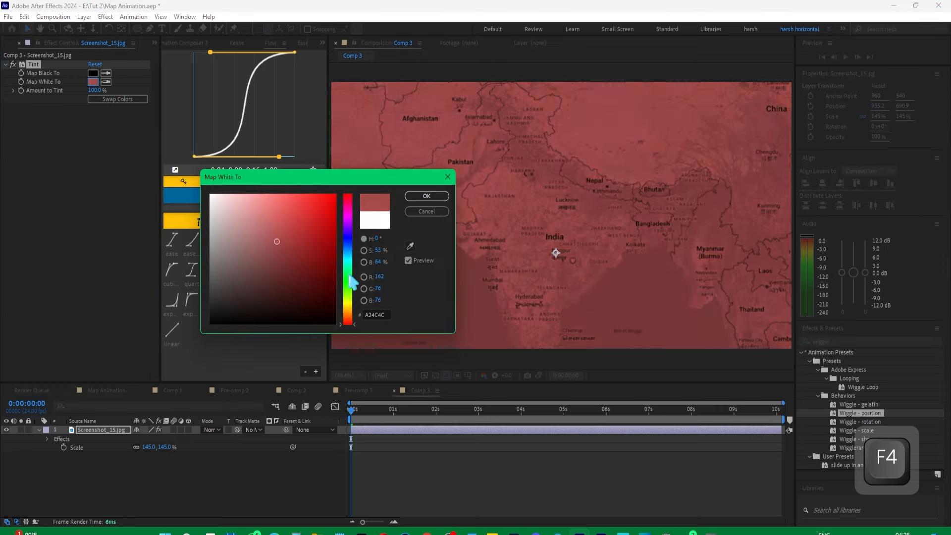
left_click_drag(350, 300, 351, 287)
left_click(258, 207)
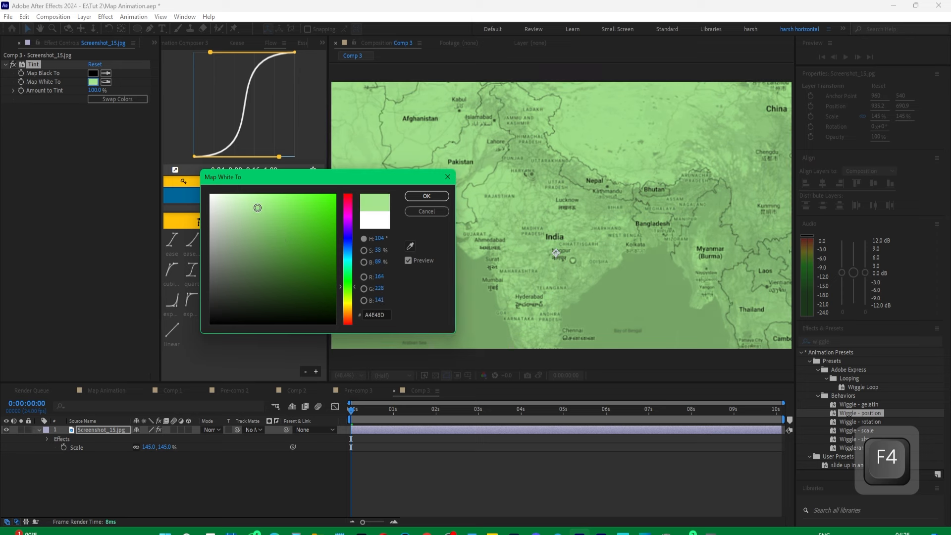
key("Return")
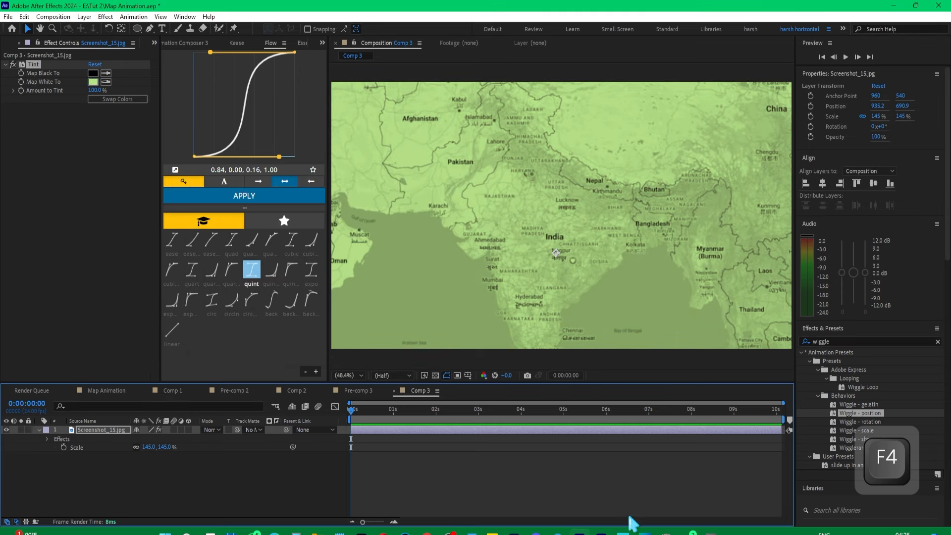
Add the Black & White effect to the map layer, placed above Tint and switched off
left_click(104, 430)
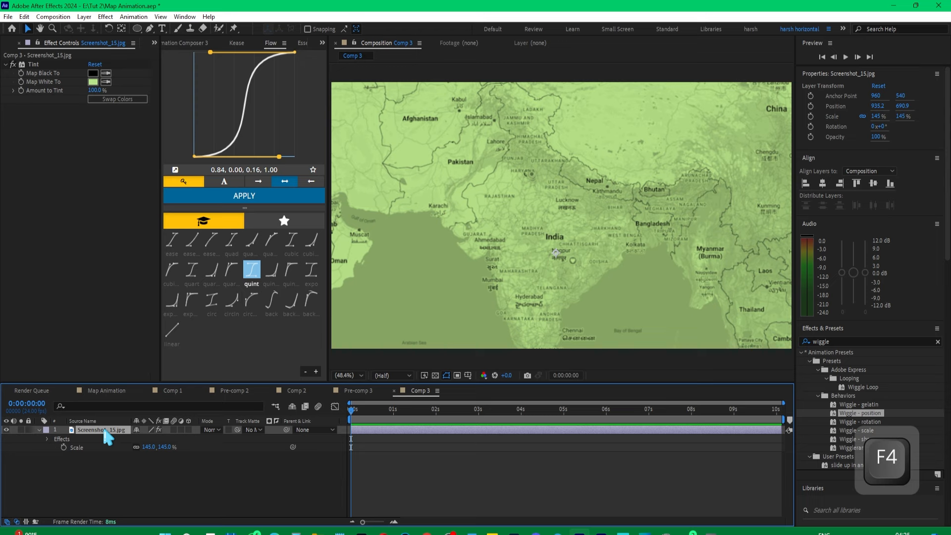
type("black")
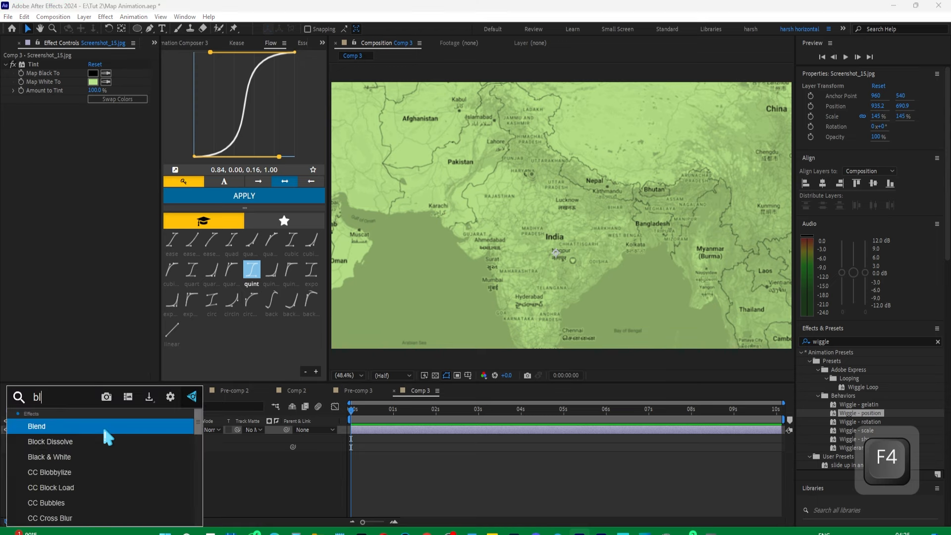
key("Return")
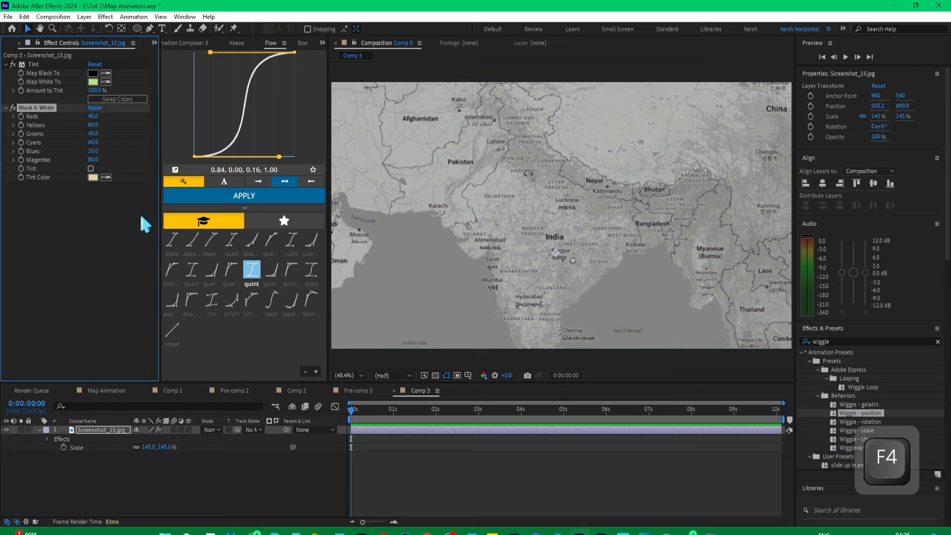
left_click(13, 65)
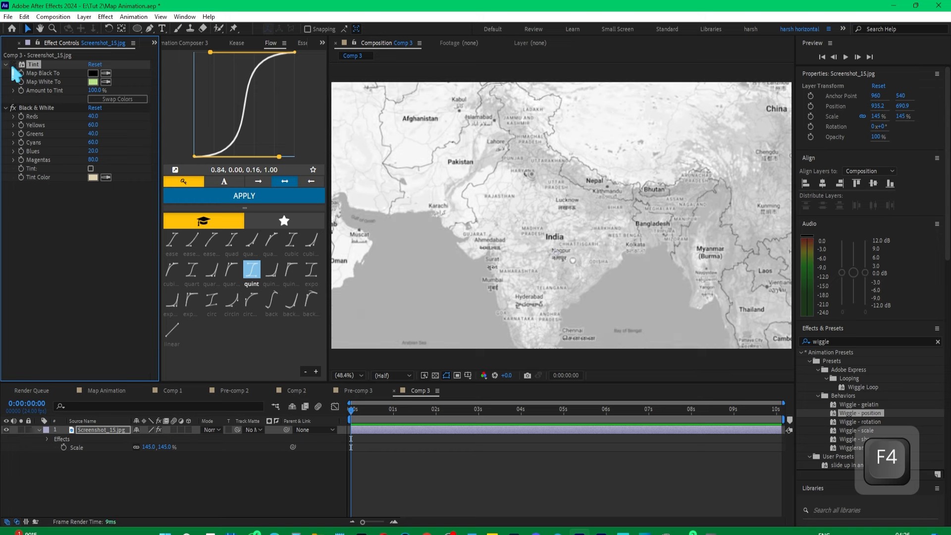
left_click(12, 65)
left_click(13, 65)
left_click_drag(22, 110, 25, 63)
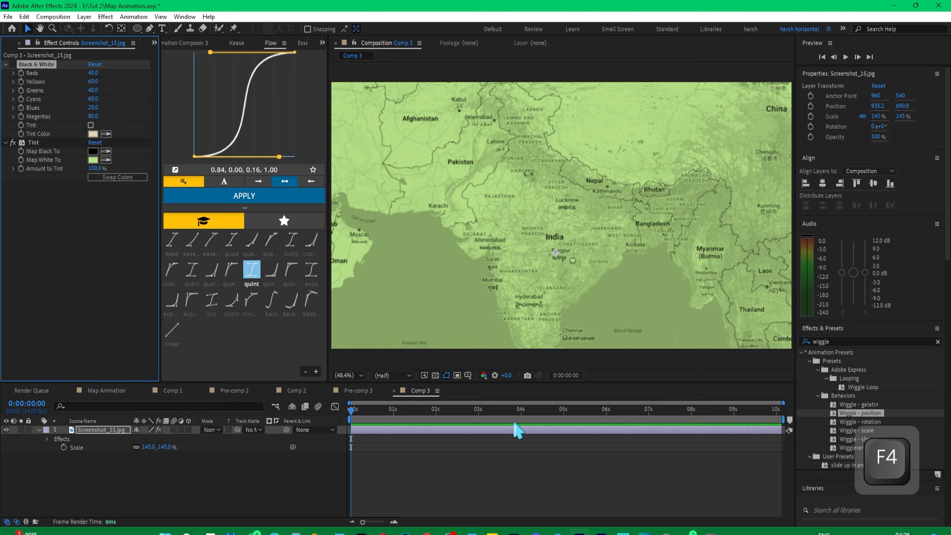
left_click(359, 424)
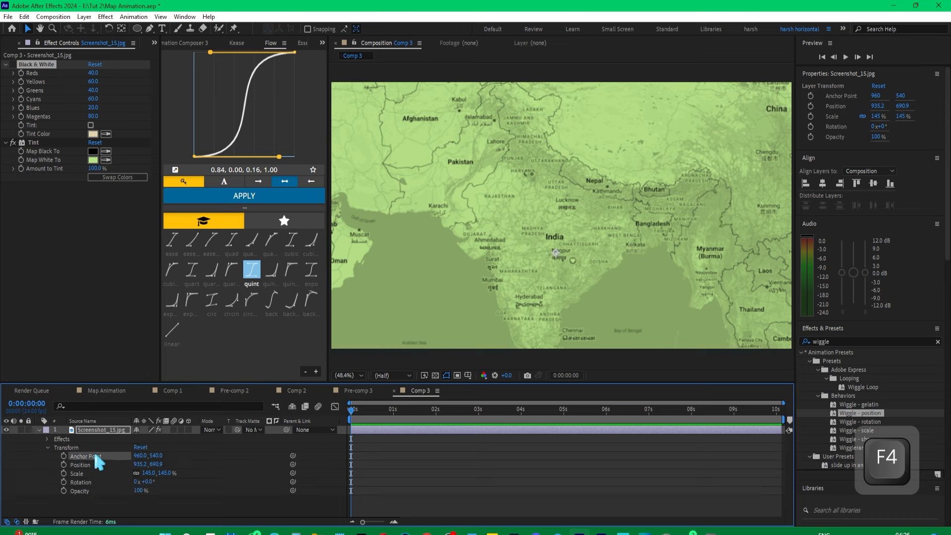
left_click(39, 429)
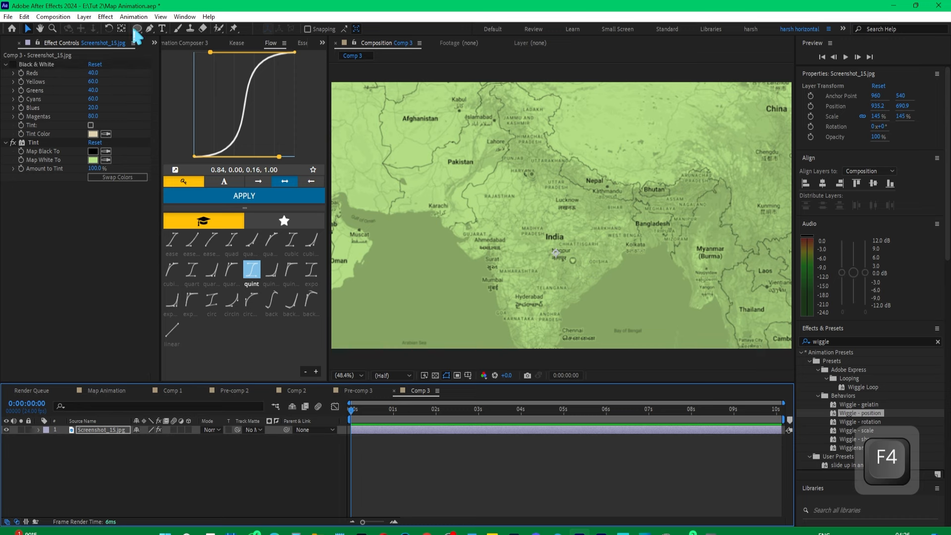
left_click_drag(137, 28, 175, 46)
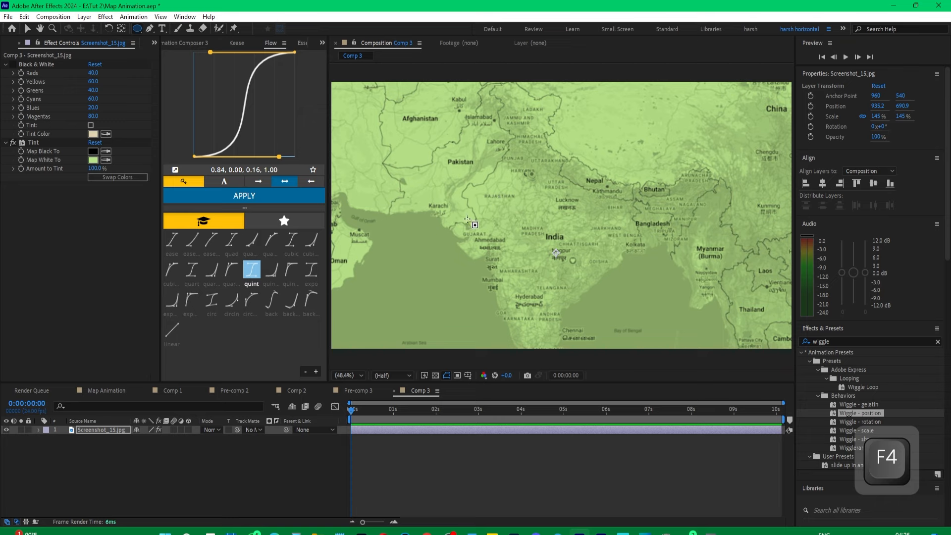
left_click_drag(475, 231, 496, 243)
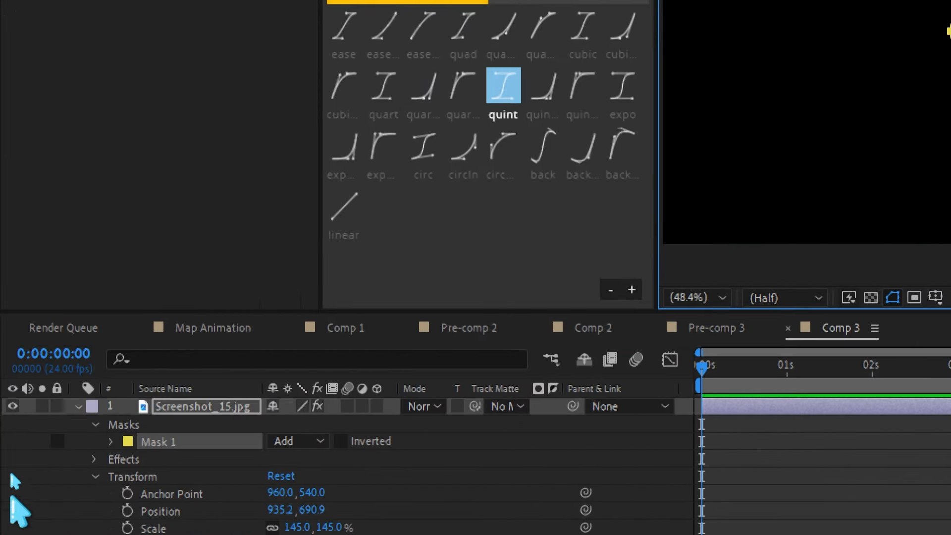
left_click(92, 438)
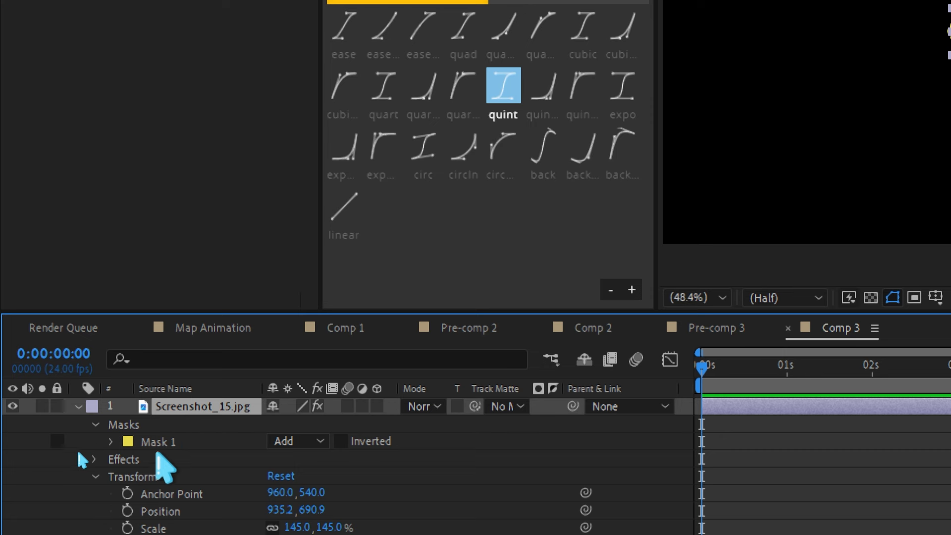
left_click(168, 442)
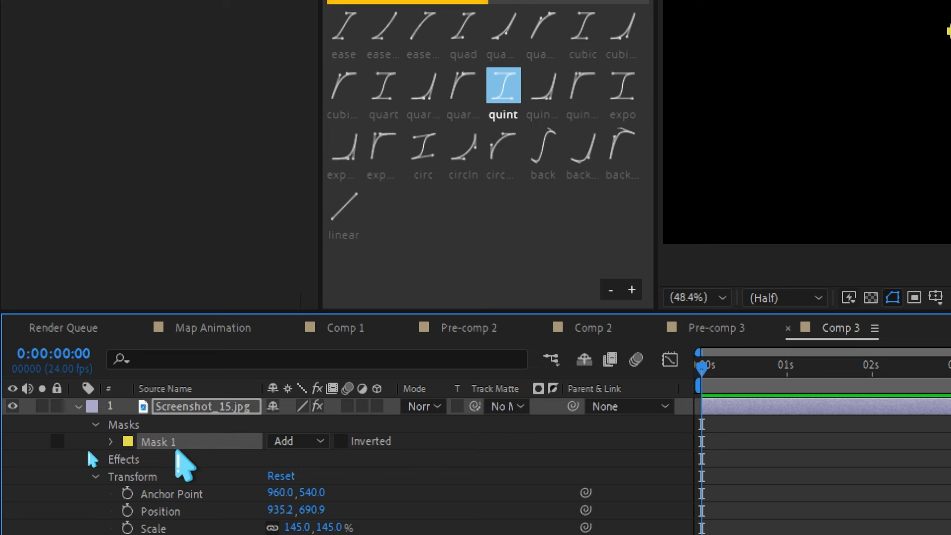
key("Delete")
left_click(18, 464)
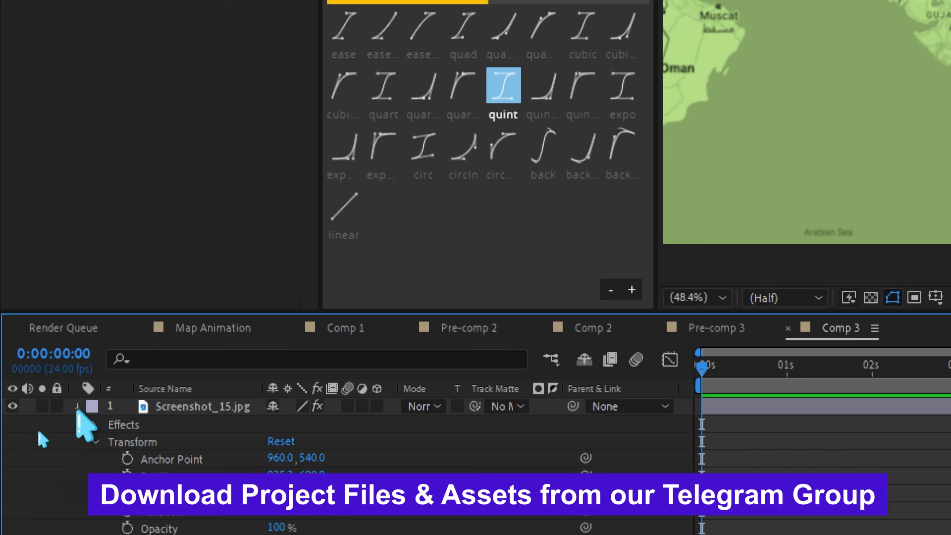
With no layer selected, draw a red-stroked circle about 89 px wide over Ahmedabad and set its stroke width to 85 px
left_click(77, 408)
left_click(169, 408)
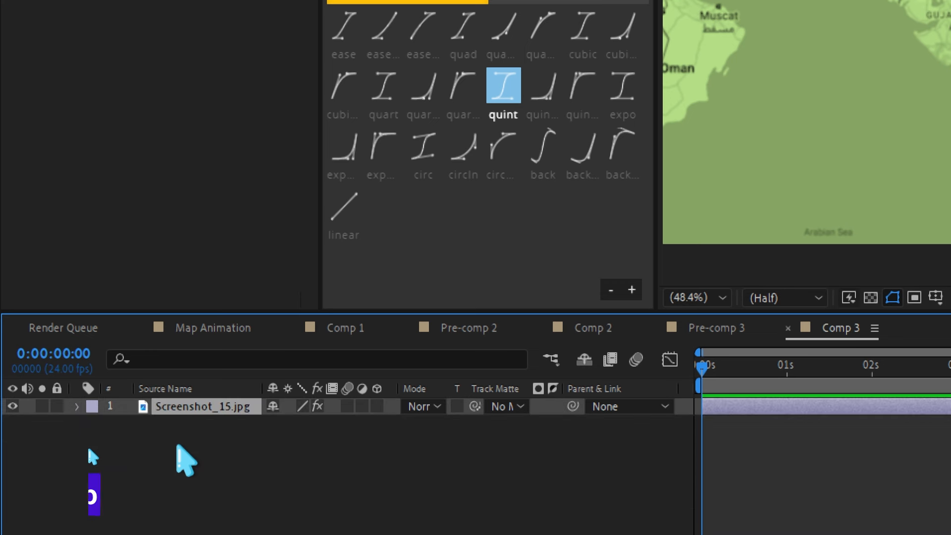
left_click(68, 457)
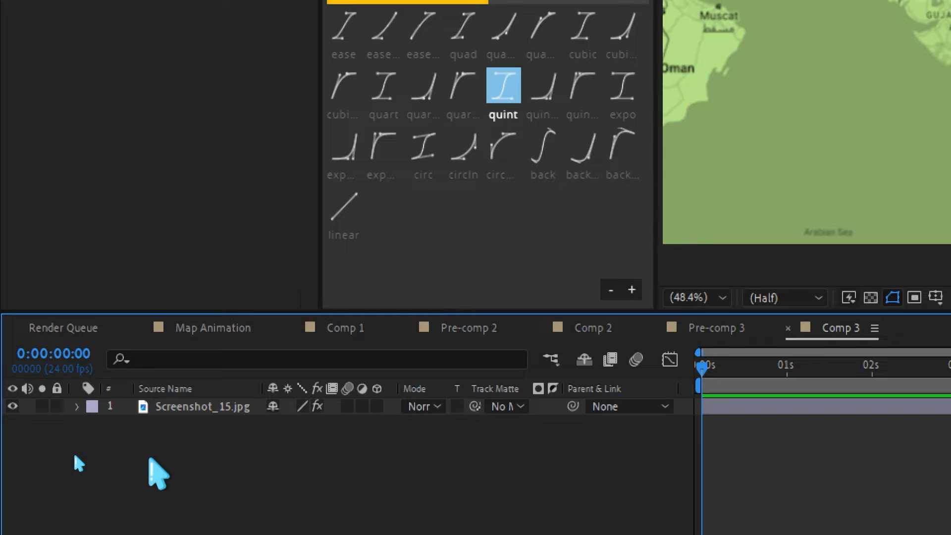
key("F4")
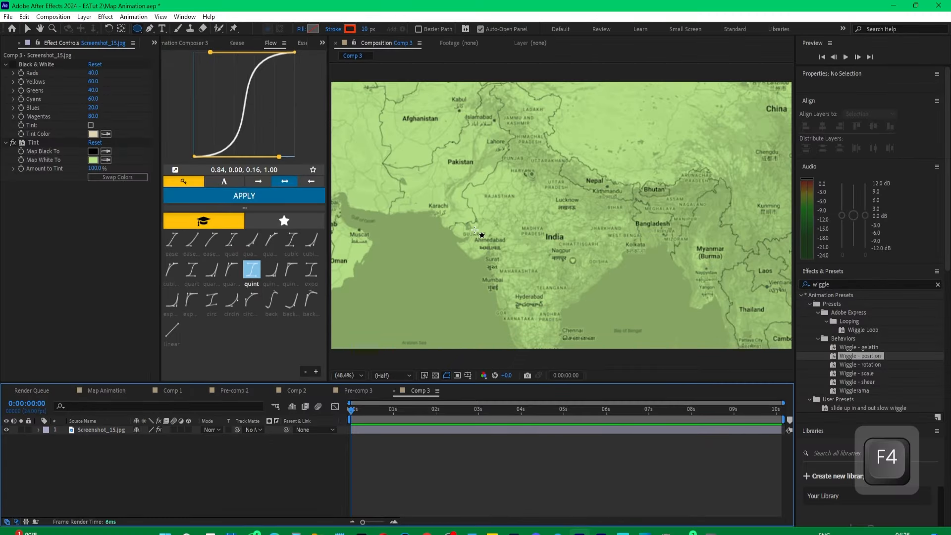
left_click_drag(474, 231, 496, 252)
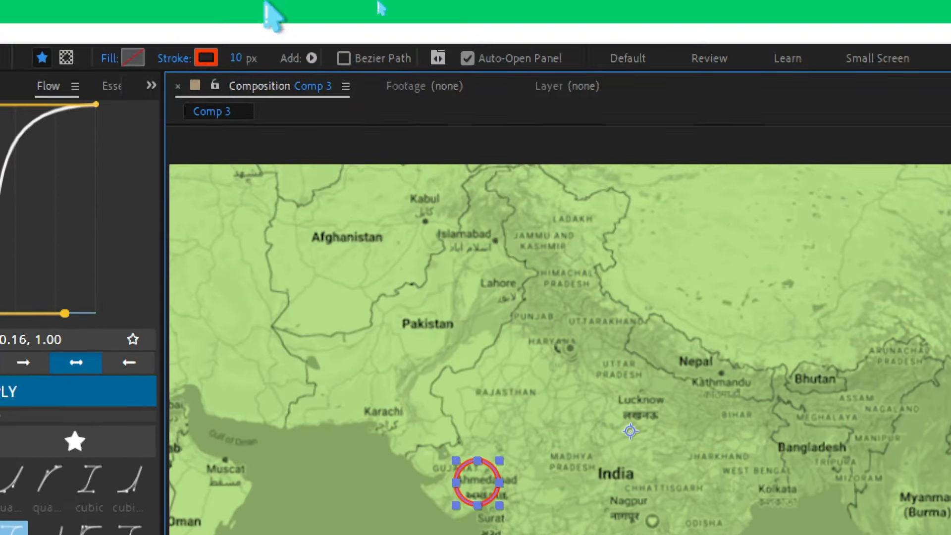
left_click_drag(236, 58, 325, 68)
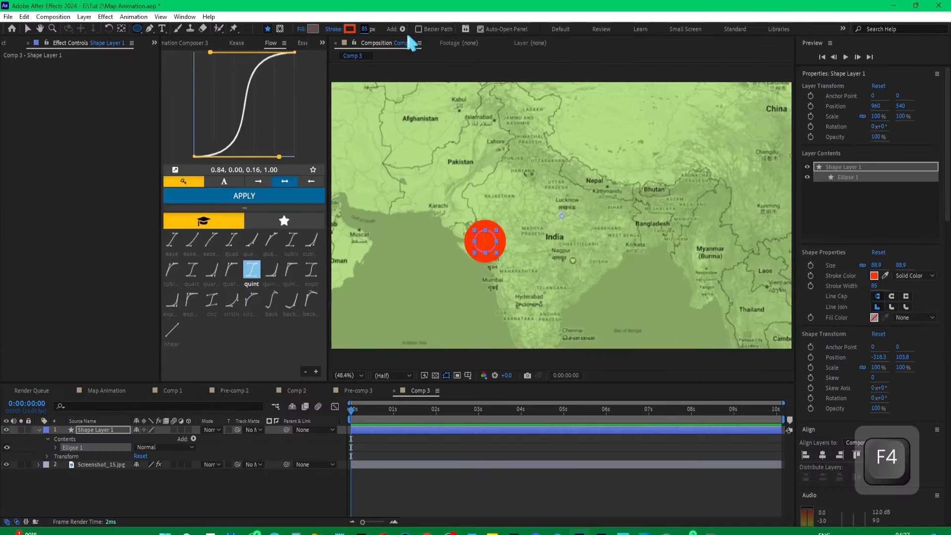
Collapse the circle's shape layer and add a 100% Scale keyframe to it at about 0:00:00:16
left_click(95, 430)
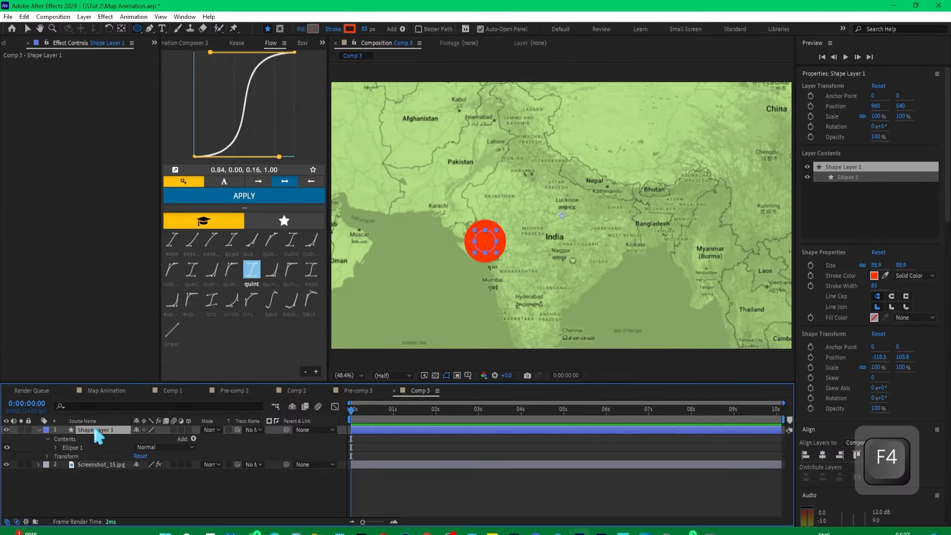
left_click(39, 430)
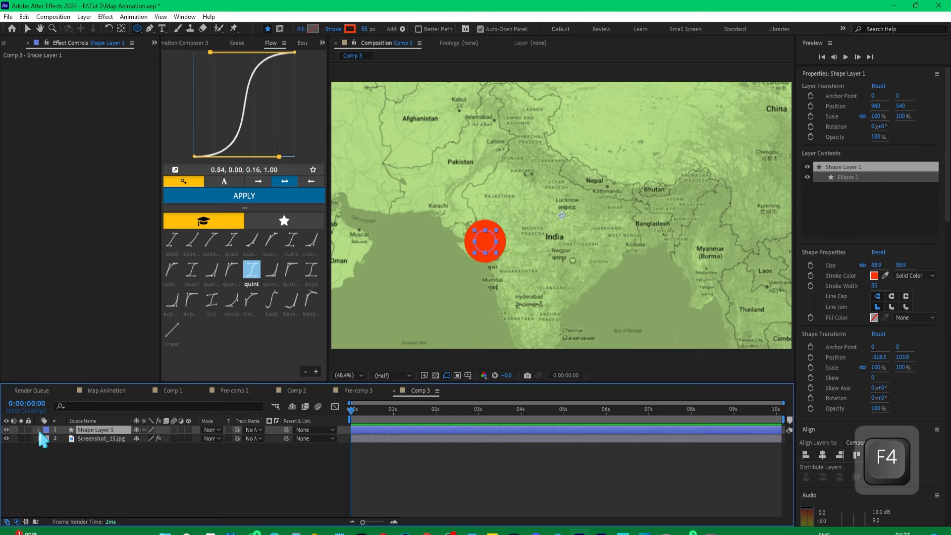
left_click(88, 459)
left_click(94, 429)
key("s")
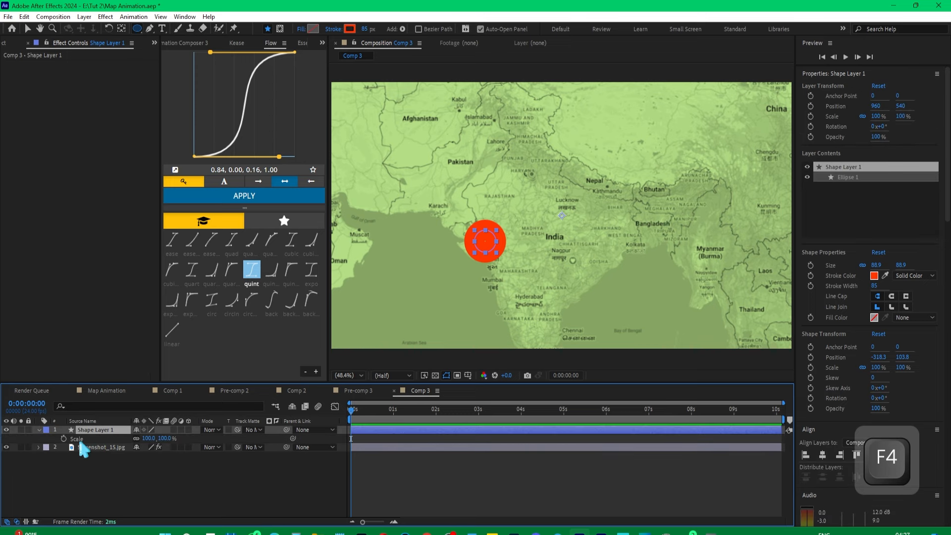
mouse_move(353, 411)
left_mouse_down()
mouse_move(382, 412)
mouse_move(348, 419)
left_mouse_up()
left_click(64, 439)
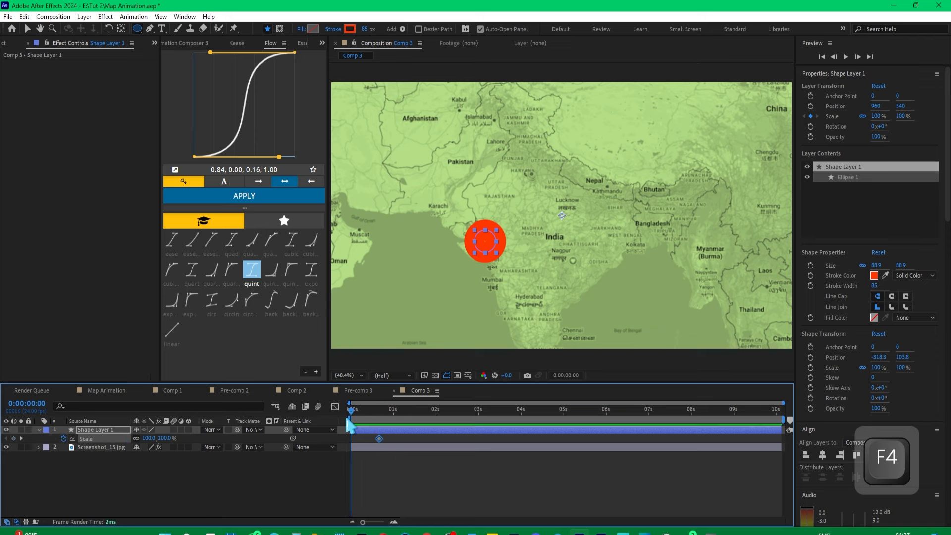
Set the circle layer's Scale to 0% at the first frame and preview the grow-in animation
left_click(168, 438)
type("0")
key("Return")
key("space")
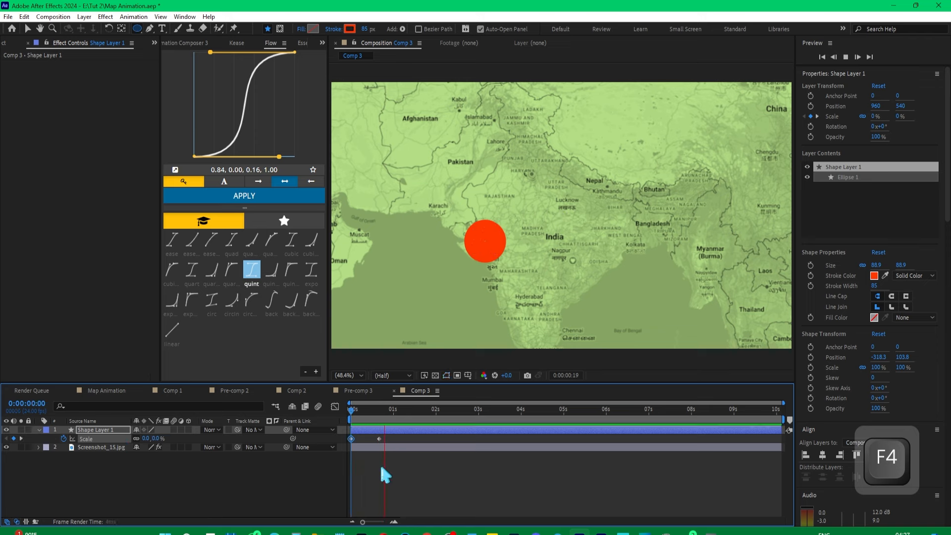
Return to the first frame, centre the circle layer's anchor point on the circle, and preview its growth
key("space")
left_click_drag(371, 414, 344, 414)
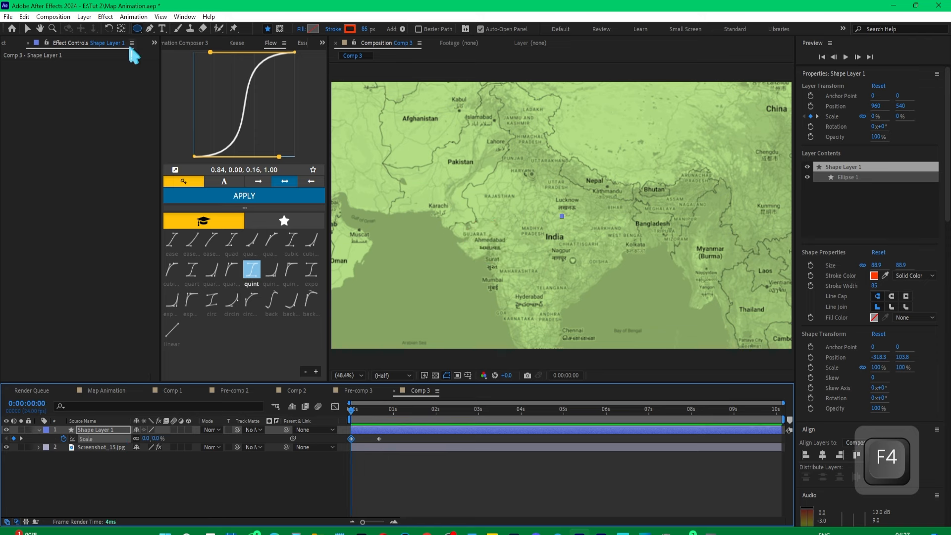
double_click(121, 28)
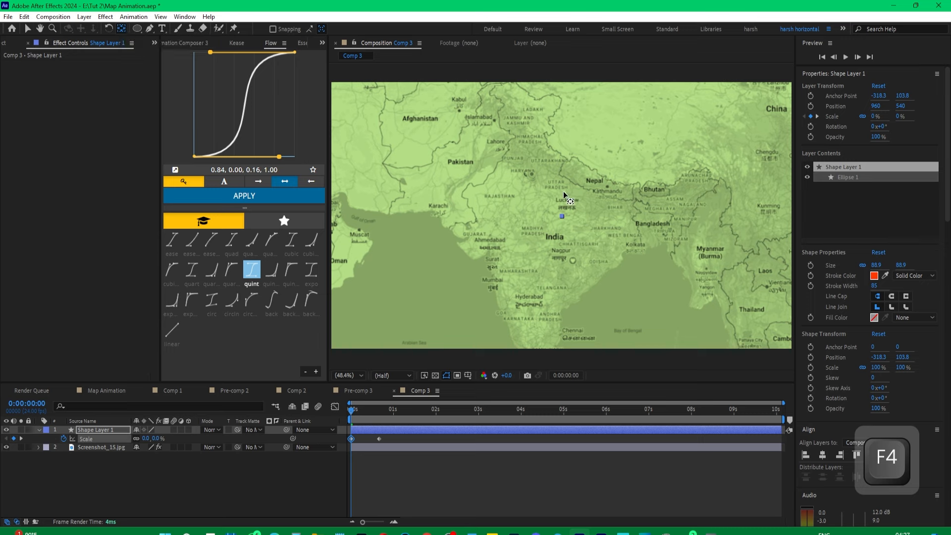
key("space")
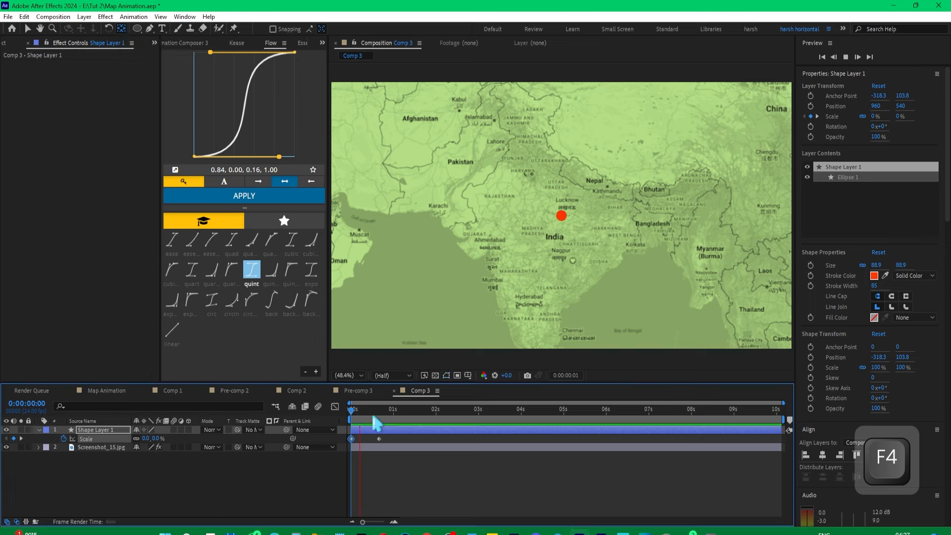
key("space")
Apply the quint easing curve to both Scale keyframes and move the circle back over Ahmedabad
left_click_drag(386, 434, 348, 441)
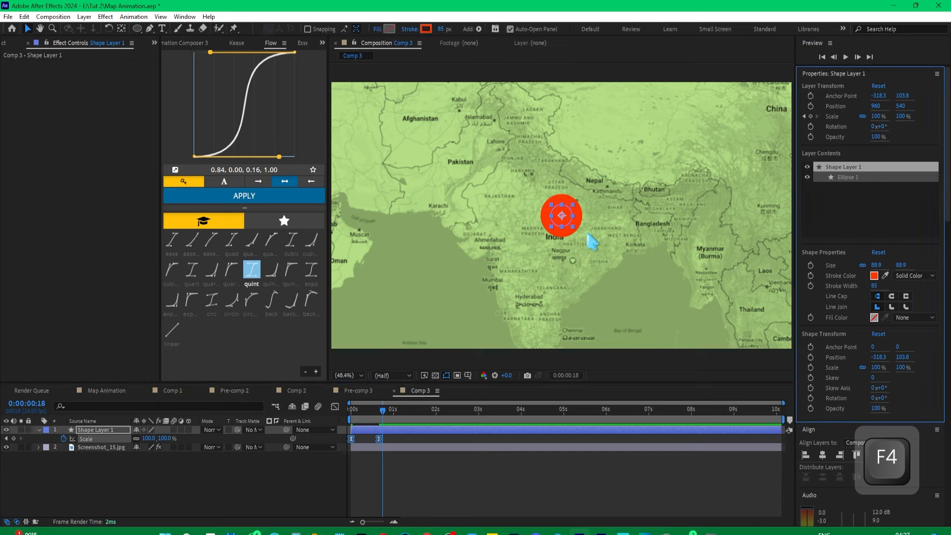
key("v")
left_click_drag(570, 216, 491, 240)
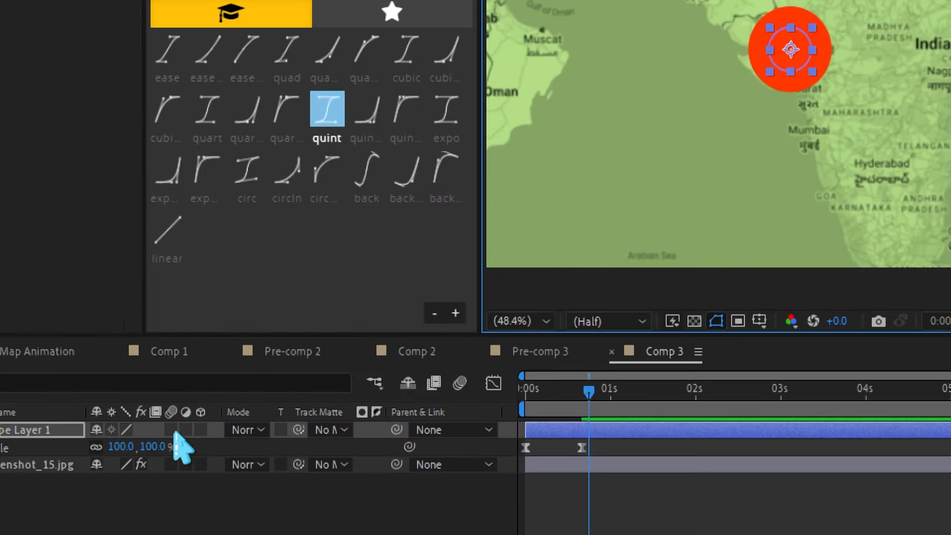
Set the circle layer's blending mode to Multiply and name the layer "cricle"
left_click(210, 430)
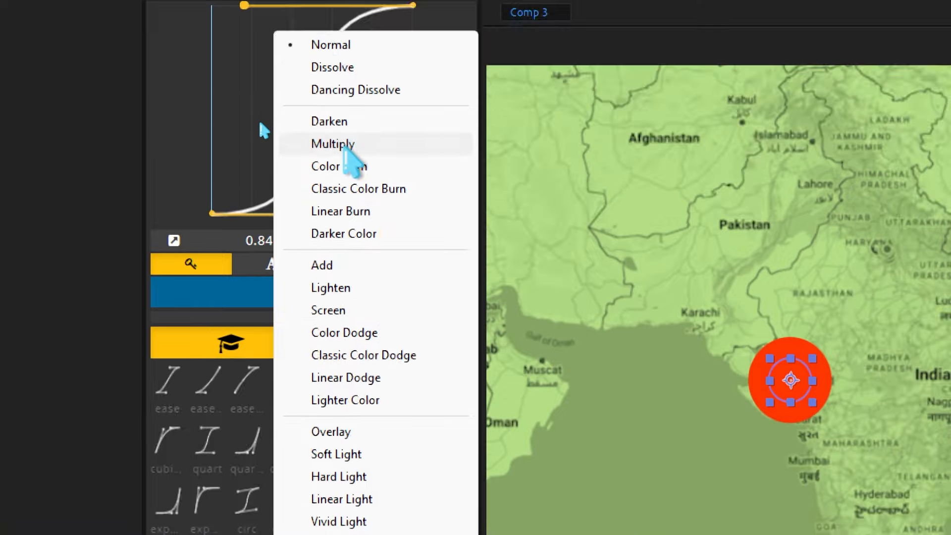
left_click(342, 6)
key("F4")
Duplicate the circle layer twice, start the copies at about 2 and 3 seconds, and separate the circles on the map
key("ctrl+d")
left_click_drag(457, 430, 499, 430)
left_click_drag(527, 170, 569, 215)
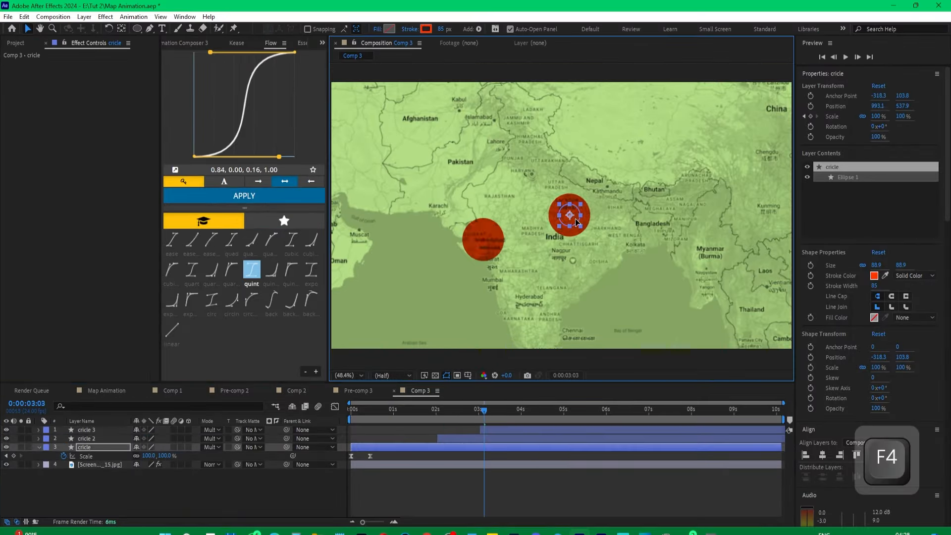
Place the copies north of Rajasthan and over Kolkata, with cricle 3's stroke green and cricle 2's stroke blue 00AEFF
mouse_move(484, 410)
left_mouse_down()
mouse_move(350, 410)
mouse_move(512, 418)
mouse_move(500, 418)
left_mouse_up()
left_click(639, 229)
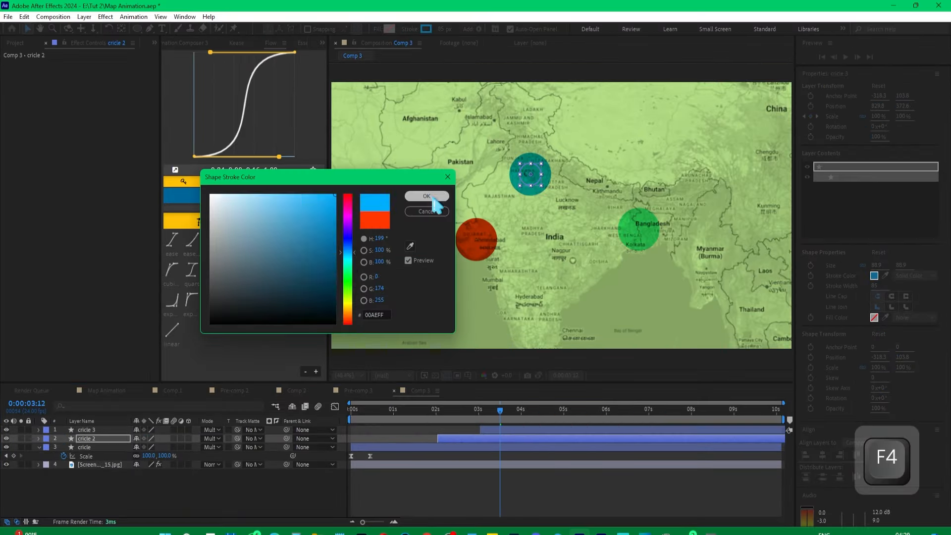
left_click(429, 197)
left_click_drag(479, 410, 462, 436)
Reveal the Scale keyframes of all three circle layers and preview the staggered animation from the first frame
left_click(422, 445)
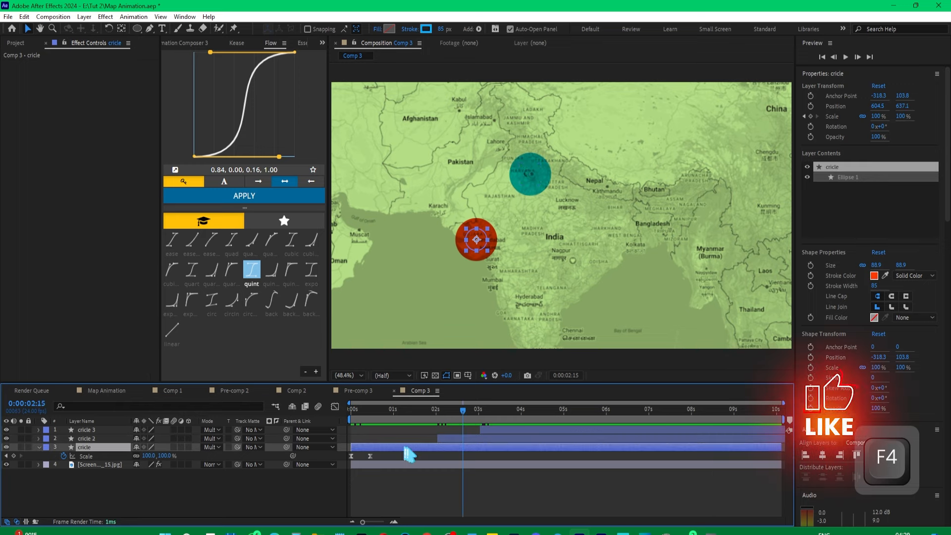
left_click(493, 431, "shift")
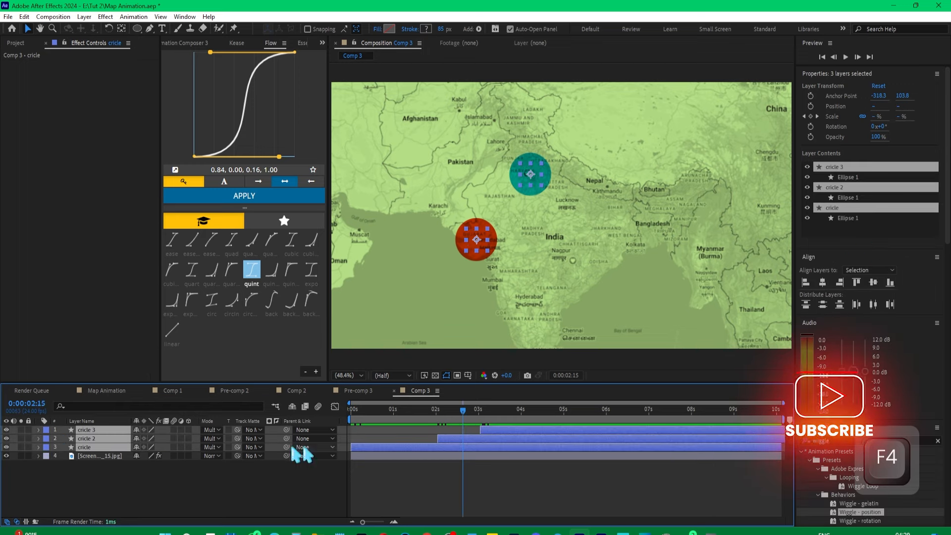
key("s")
key("Home")
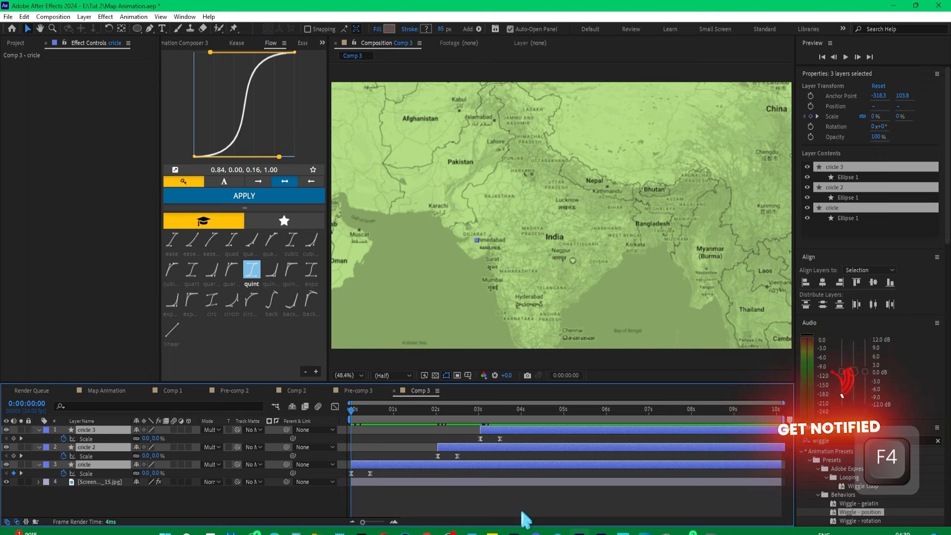
left_click(518, 504)
key("space")
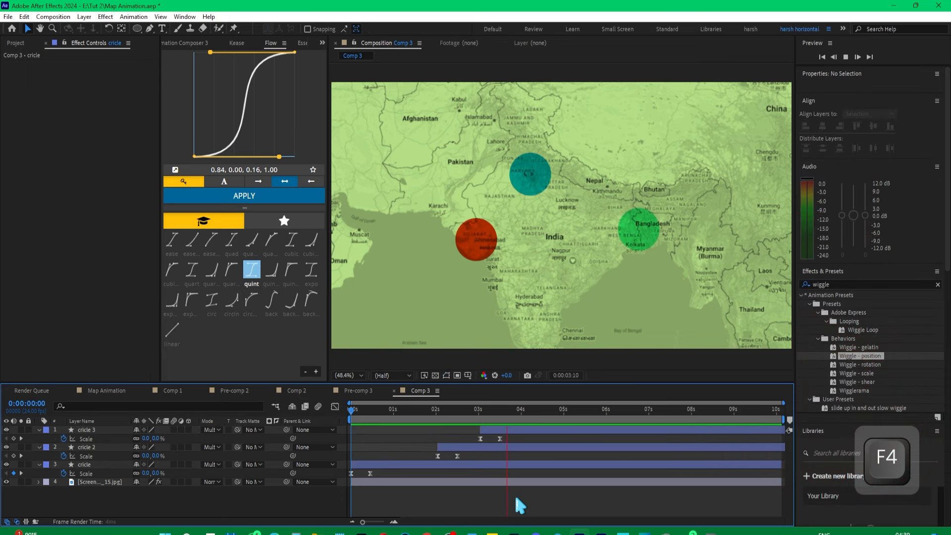
Shift cricle 2 slightly earlier so it starts just before 2 seconds, then collapse and deselect the circle layers
left_click(414, 420)
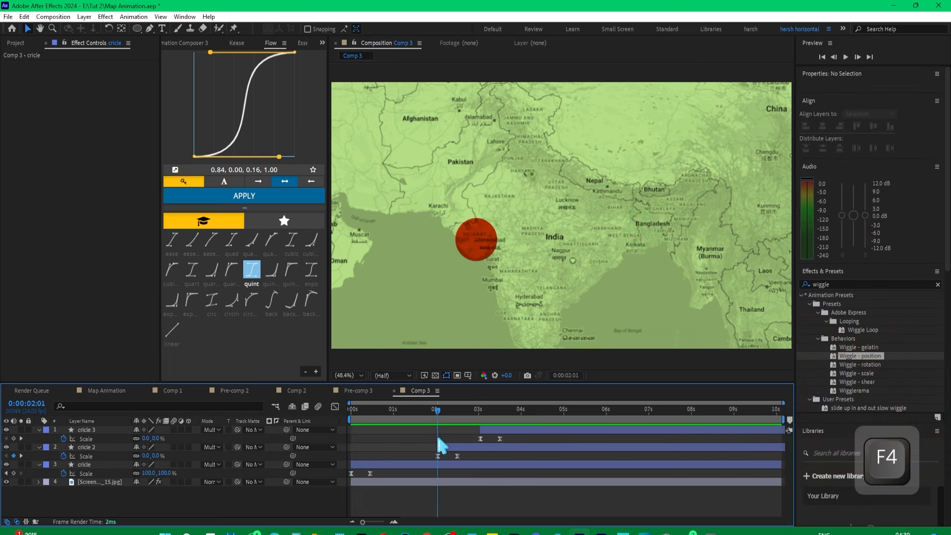
left_click_drag(443, 446, 332, 430)
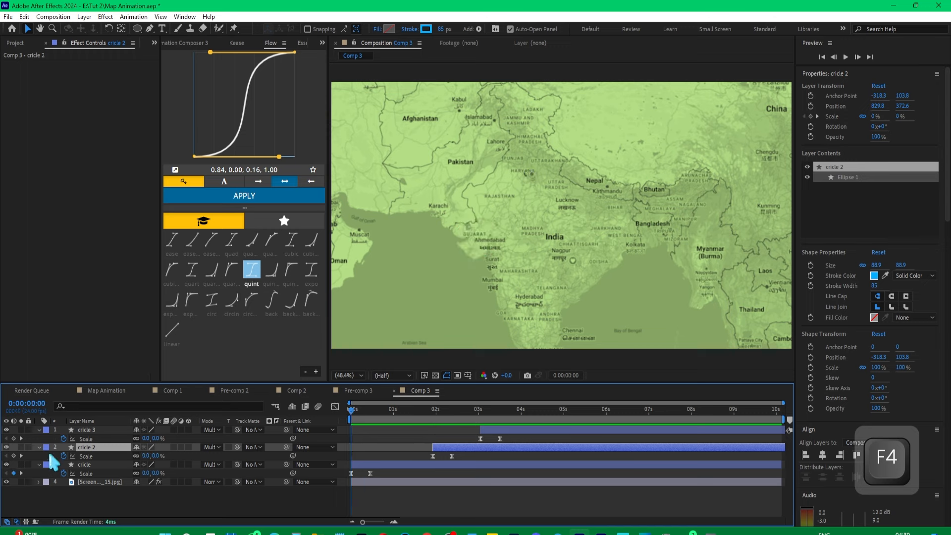
left_click(39, 430)
left_click(38, 438)
left_click(39, 446)
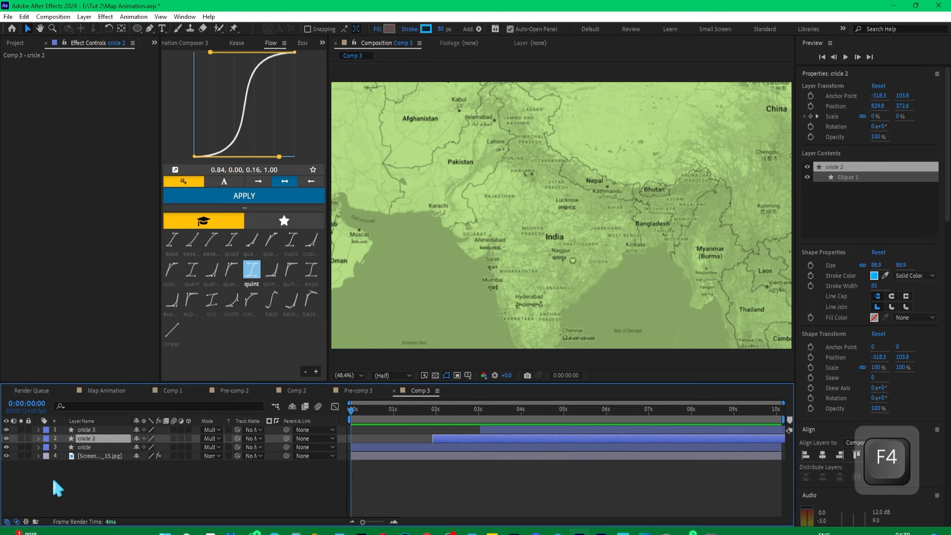
left_click(70, 482)
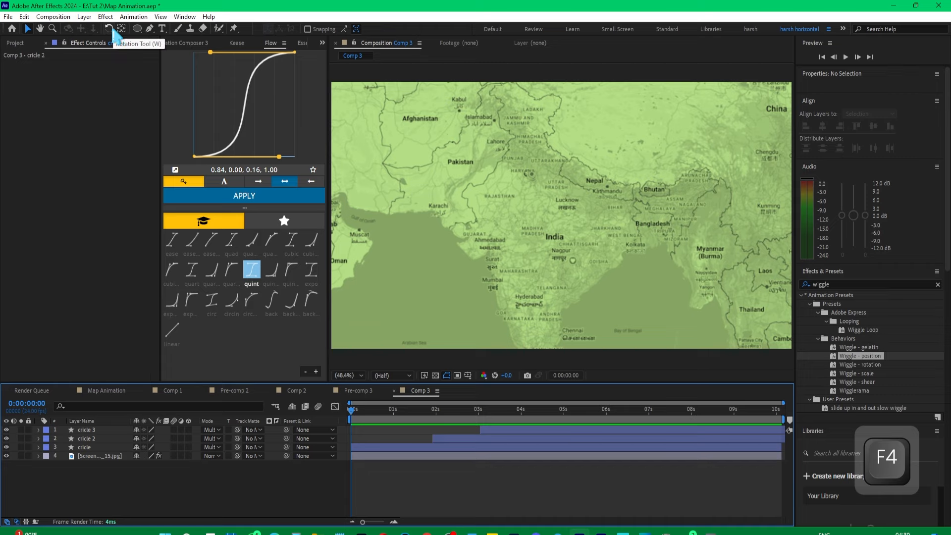
At 0:00:04:00, draw a curved path with the Pen tool from the red circle through the blue one to the green one
key("g")
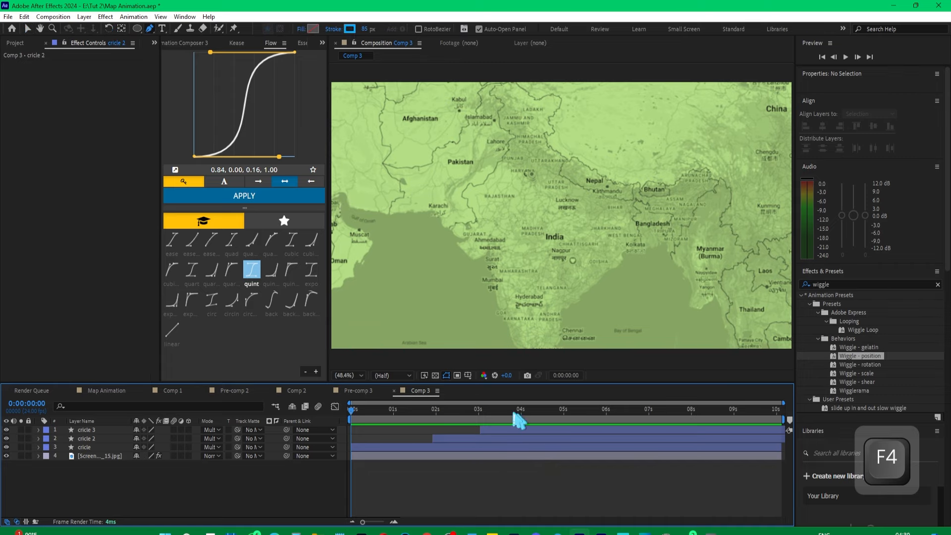
left_click_drag(515, 415, 524, 412)
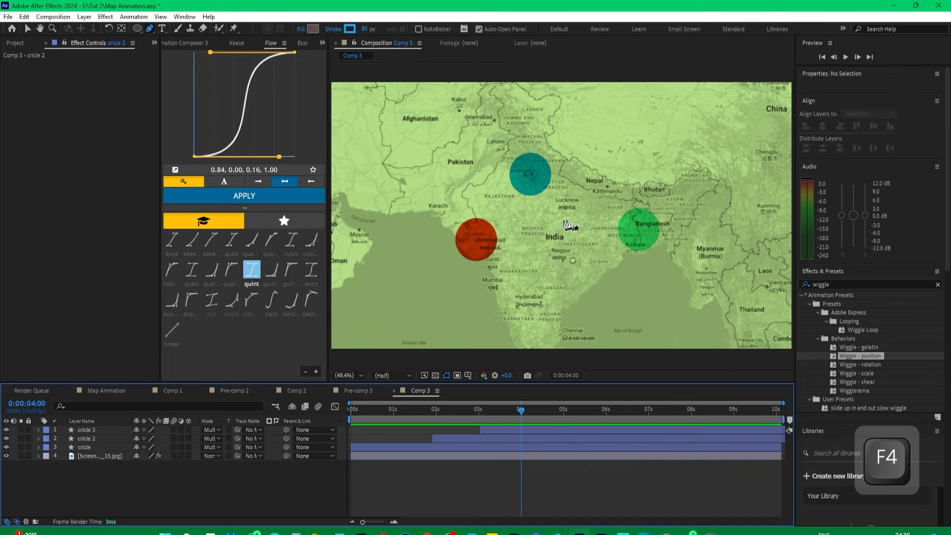
left_click(476, 240)
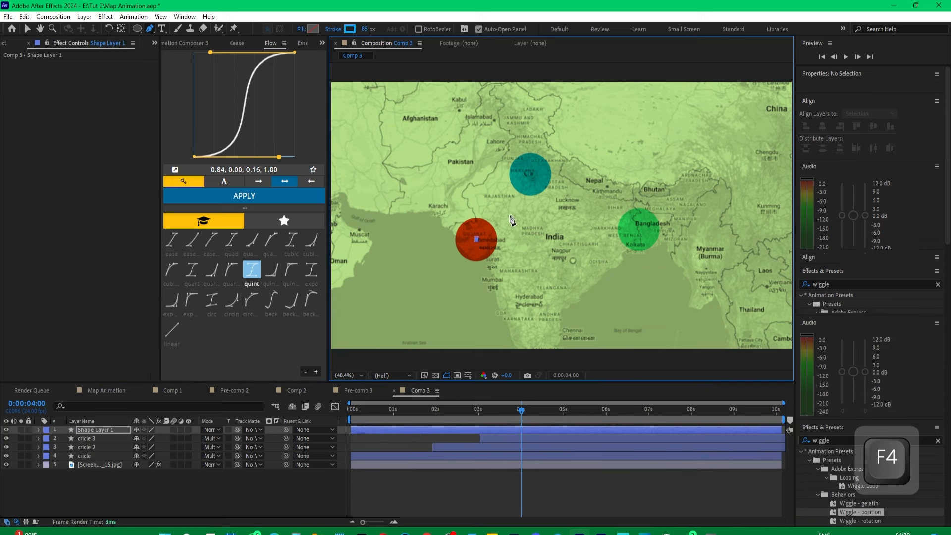
left_click_drag(532, 174, 610, 183)
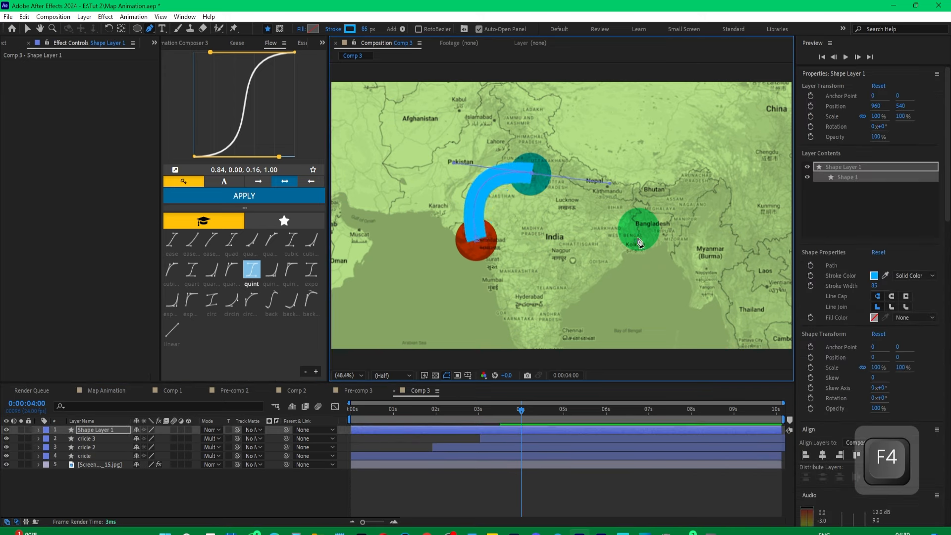
mouse_move(638, 233)
left_mouse_down()
mouse_move(787, 232)
mouse_move(734, 218)
mouse_move(750, 219)
left_mouse_up()
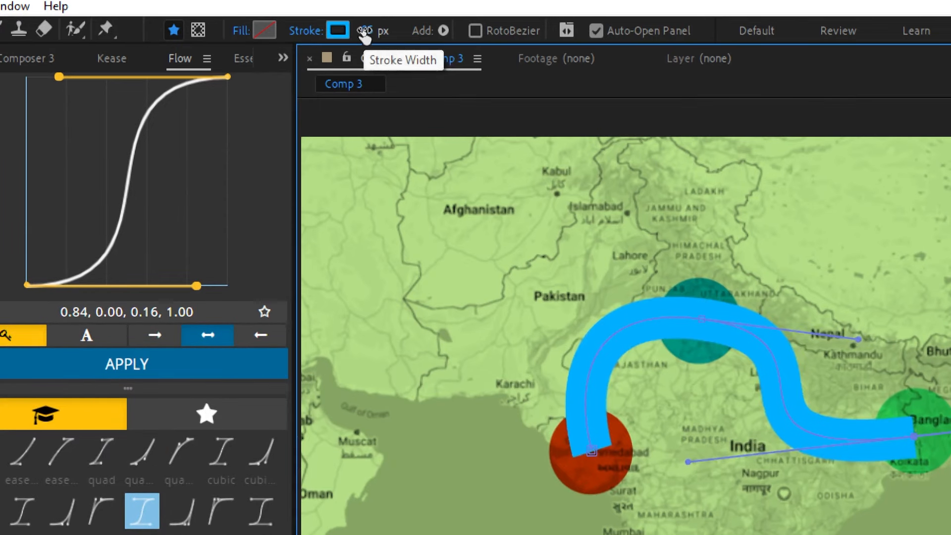
Style the path with a 7 px stroke, Round Cap and 17 dashes, and name its layer "line"
left_click_drag(365, 33, 281, 27)
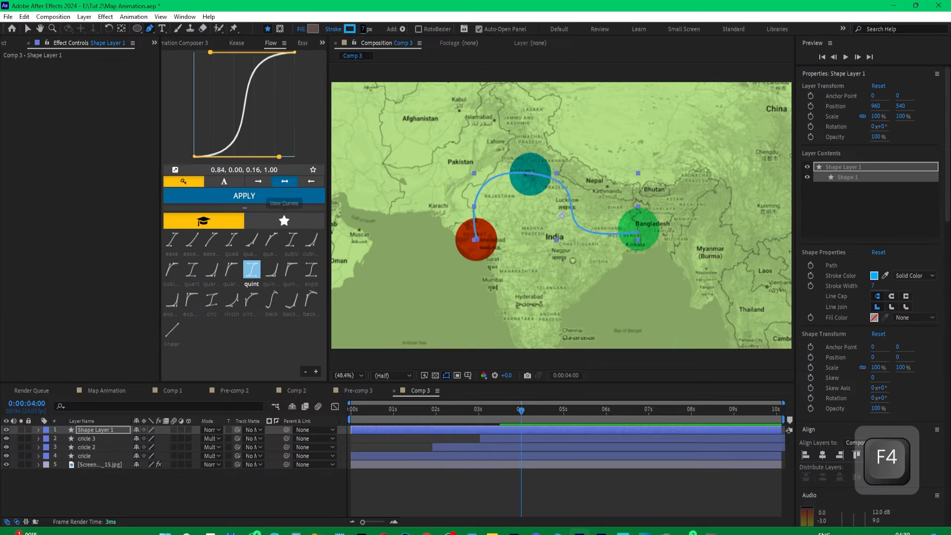
left_click(38, 430)
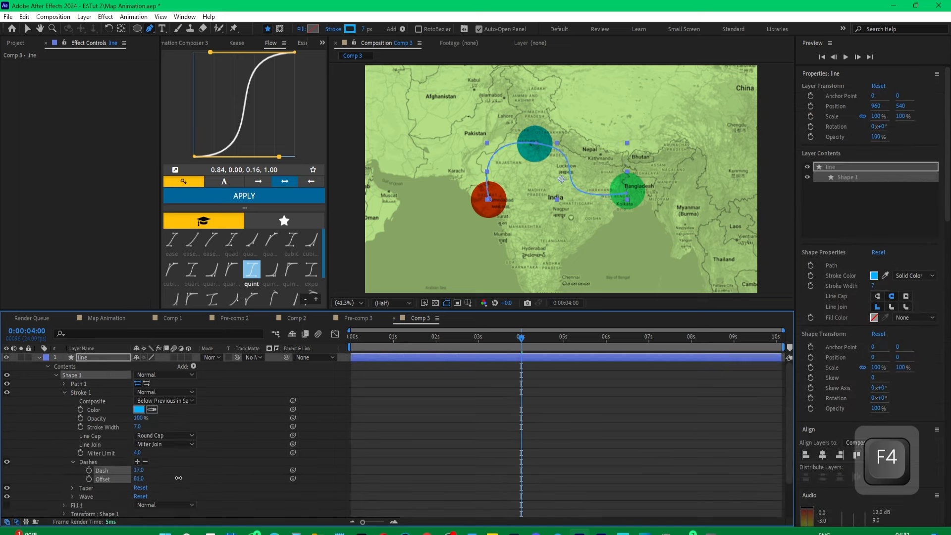
Add Trim Paths to the line, keyframe End from 0% at the first frame to 100% just past 3 seconds, and preview
left_click_drag(351, 338, 486, 358)
key("space")
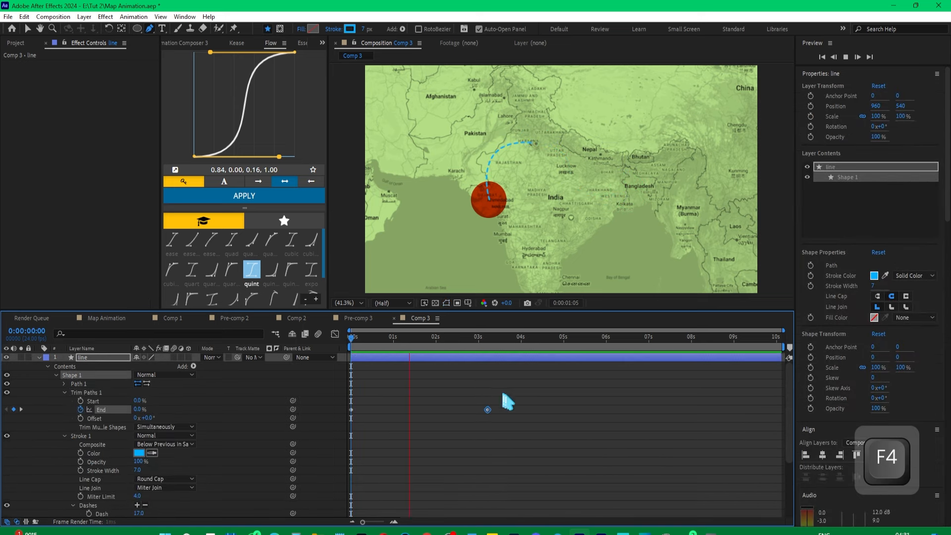
left_click(557, 403)
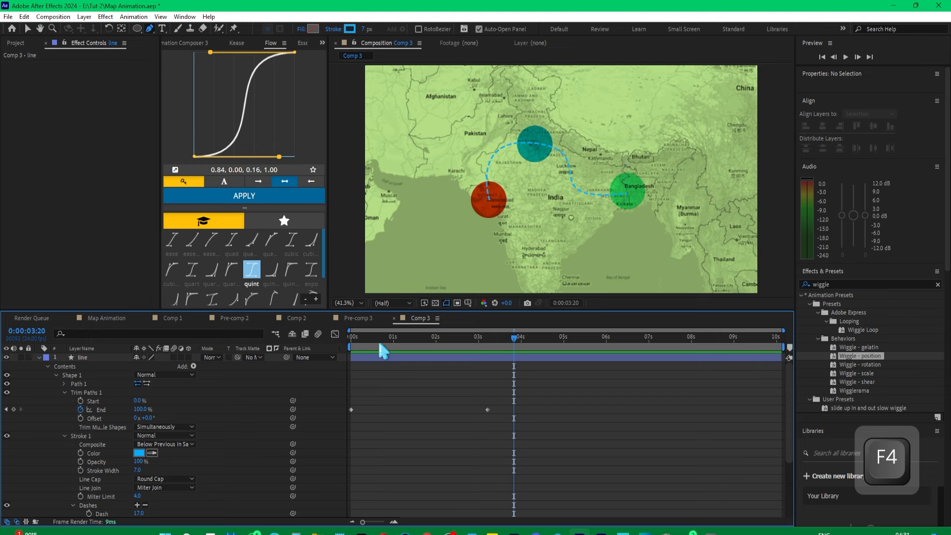
key("space")
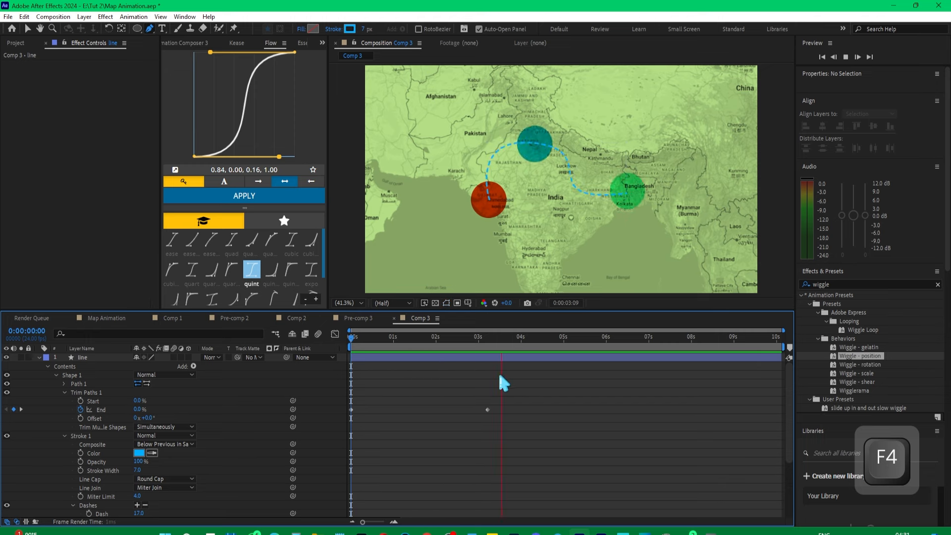
key("space")
At 0:00:02:01, reduce the Trim Paths End value so the line stops at the blue circle, and preview the timing
left_click_drag(340, 379, 440, 366)
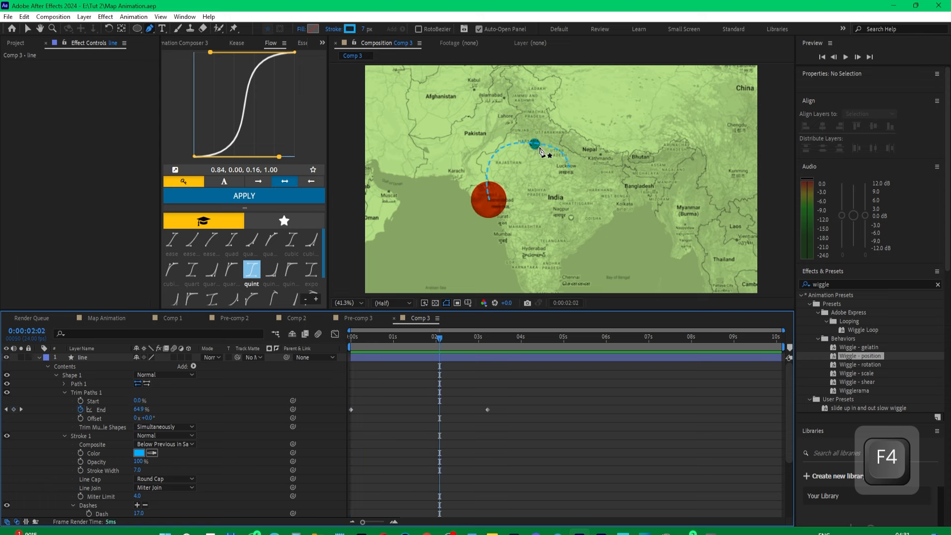
left_click(438, 338)
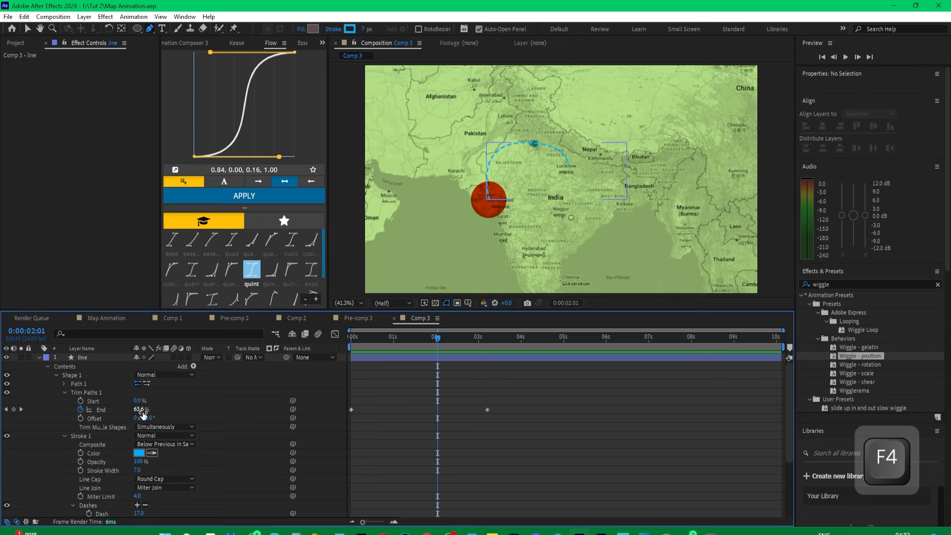
left_click_drag(142, 412, 133, 412)
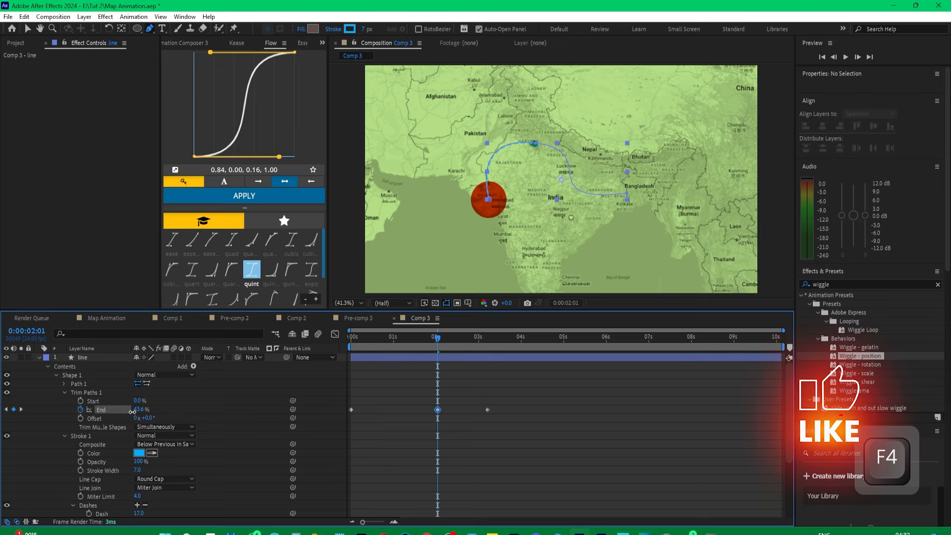
key("Home")
key("space")
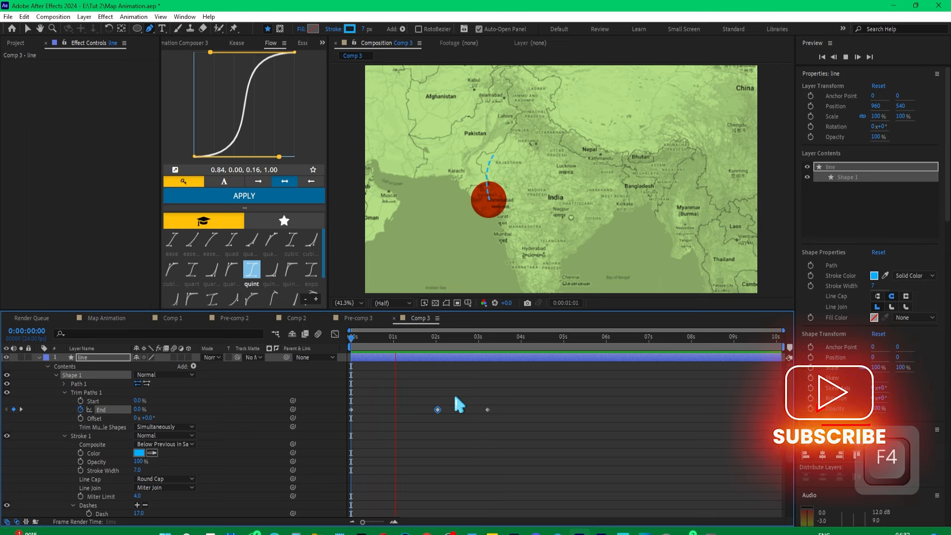
left_click_drag(475, 341, 506, 376)
key("space")
key("space")
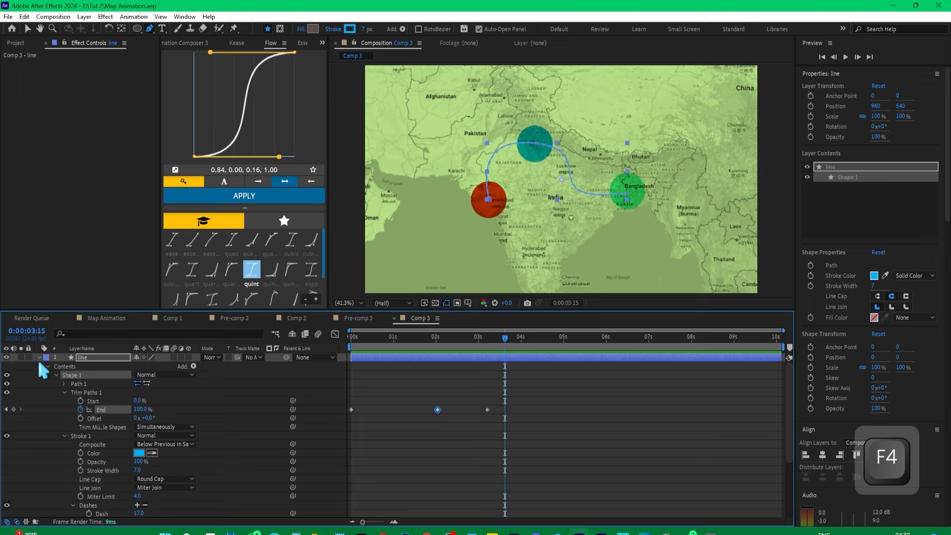
Collapse the line layer and save the project
left_click(39, 357)
key("ctrl+s")
key("Return")
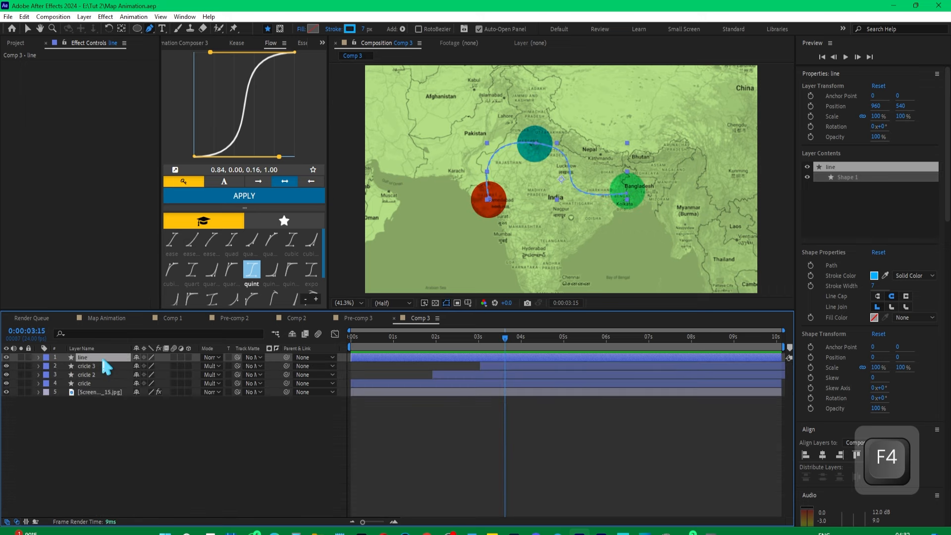
Apply the Drop Shadow effect to the line layer with direction 145° and distance 21
key("ctrl+space")
type("drop")
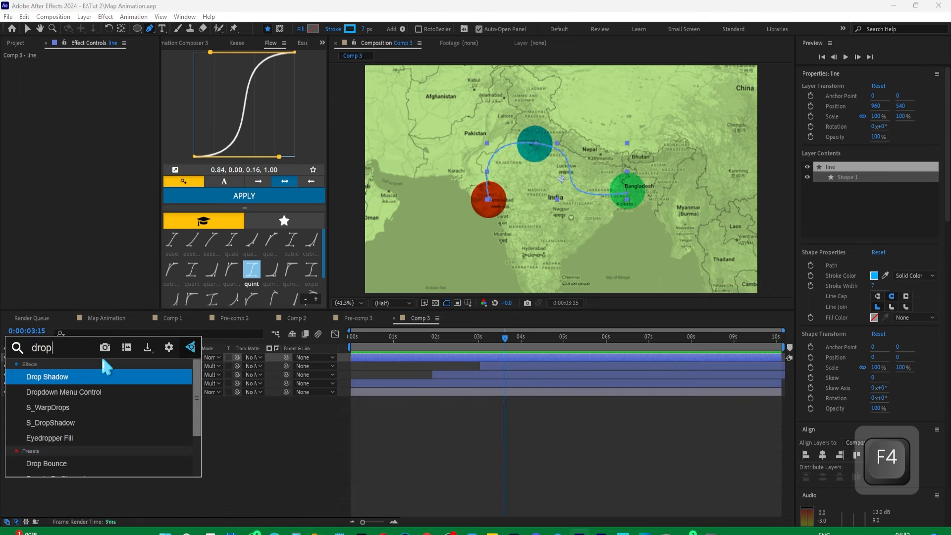
key("Return")
left_click_drag(96, 112, 101, 119)
left_click_drag(96, 110, 97, 106)
Enable motion blur for the composition and all its layers, preview the animation, and return to the first frame
left_click(159, 401)
key("space")
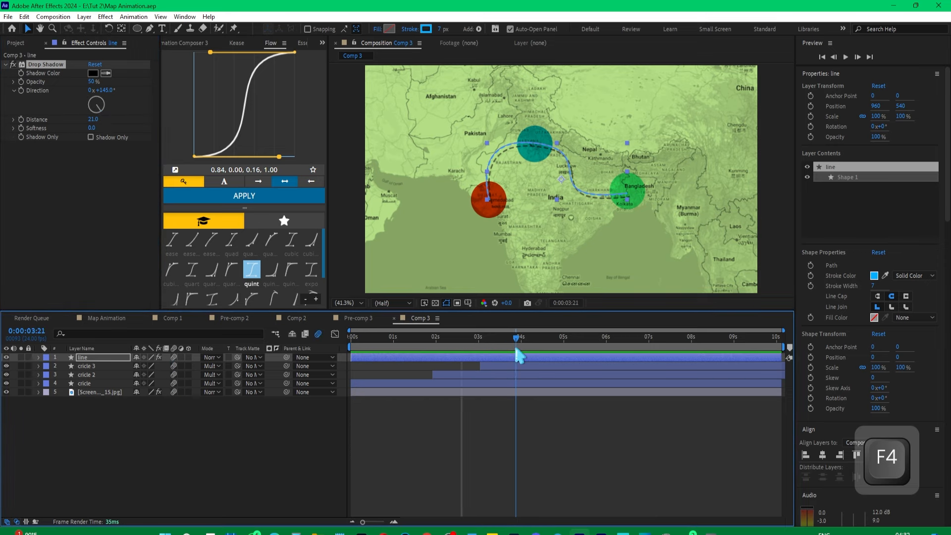
left_click_drag(515, 346, 353, 361)
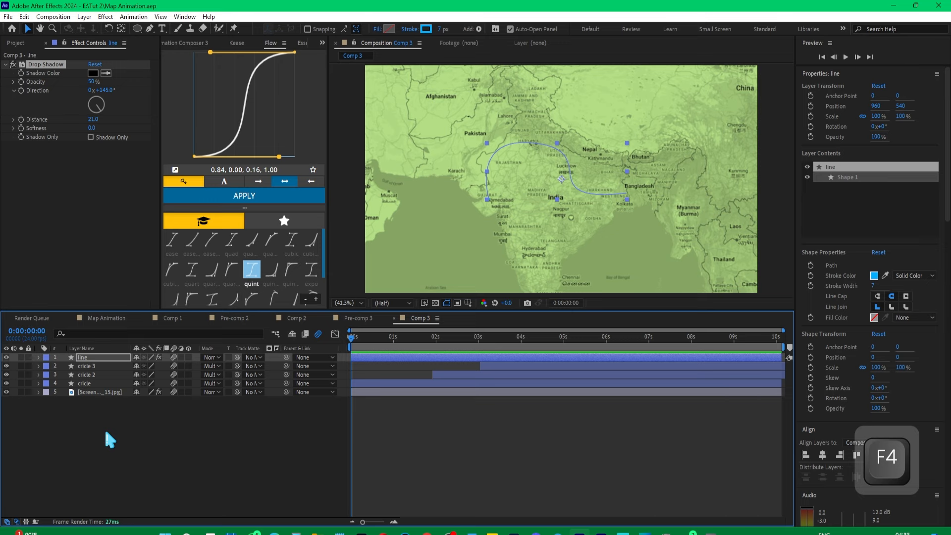
Pre-compose all five layers of Comp 3 with all attributes moved into the new composition, and scrub to 0:00:03:05
left_click_drag(73, 415, 114, 365)
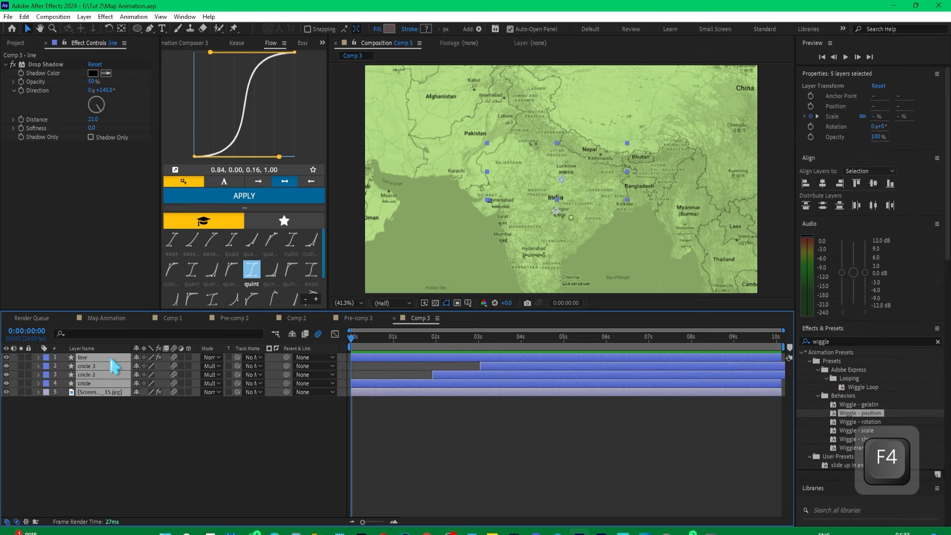
key("ctrl+shift+c")
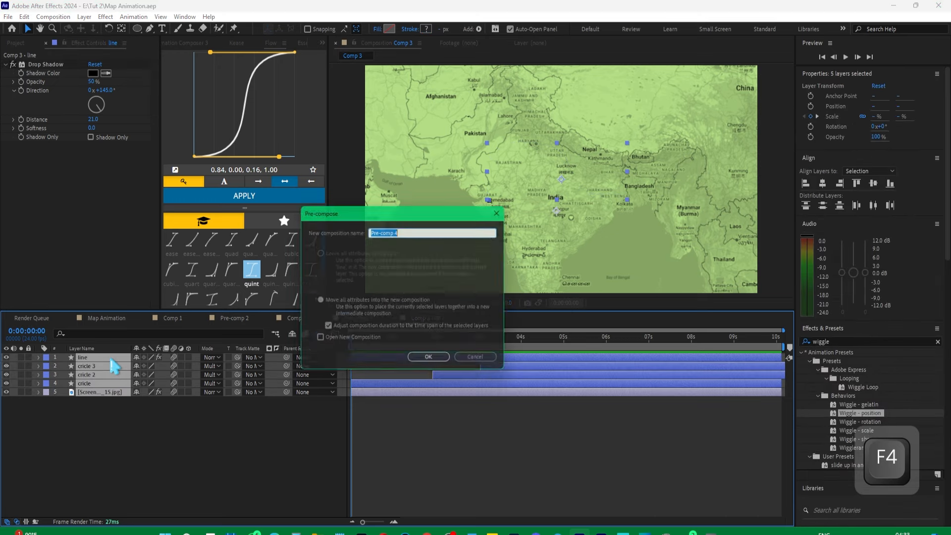
left_click(431, 361)
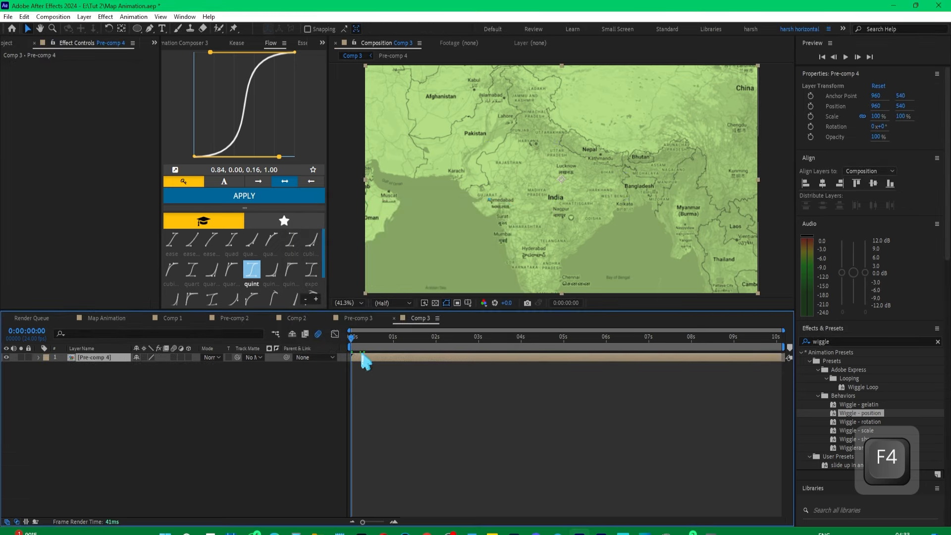
left_click_drag(362, 341, 488, 356)
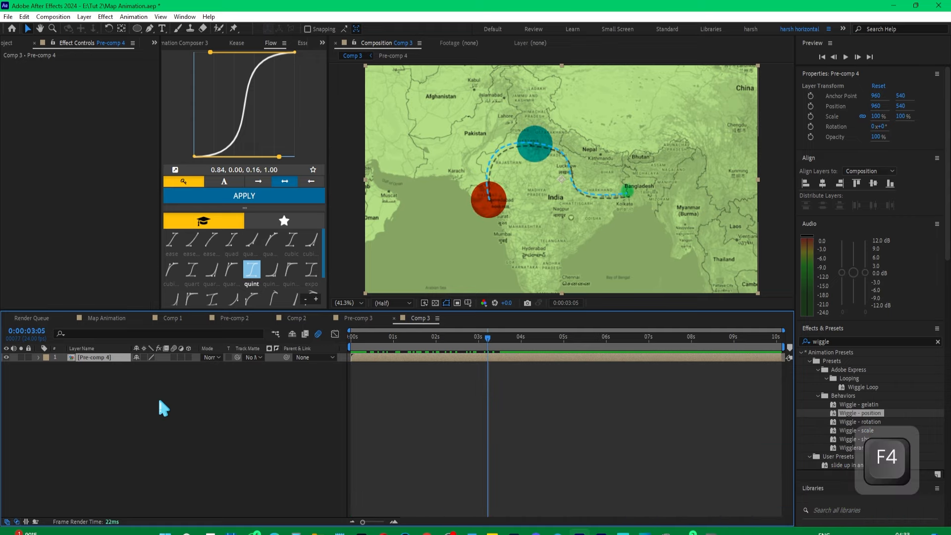
Add a two-node camera to Comp 3 with the 50mm preset and depth of field enabled
right_click(160, 402)
mouse_move(249, 275)
left_click(333, 322)
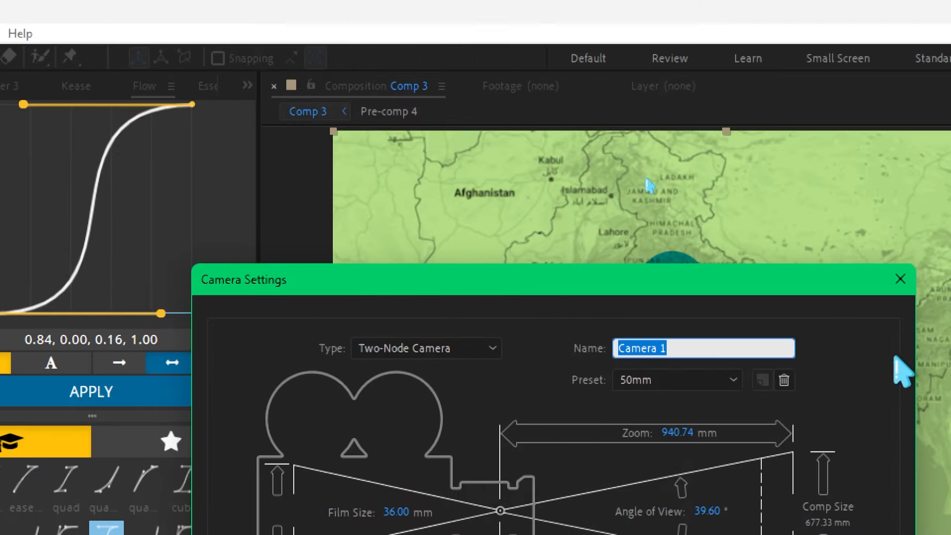
left_click_drag(713, 276, 632, 85)
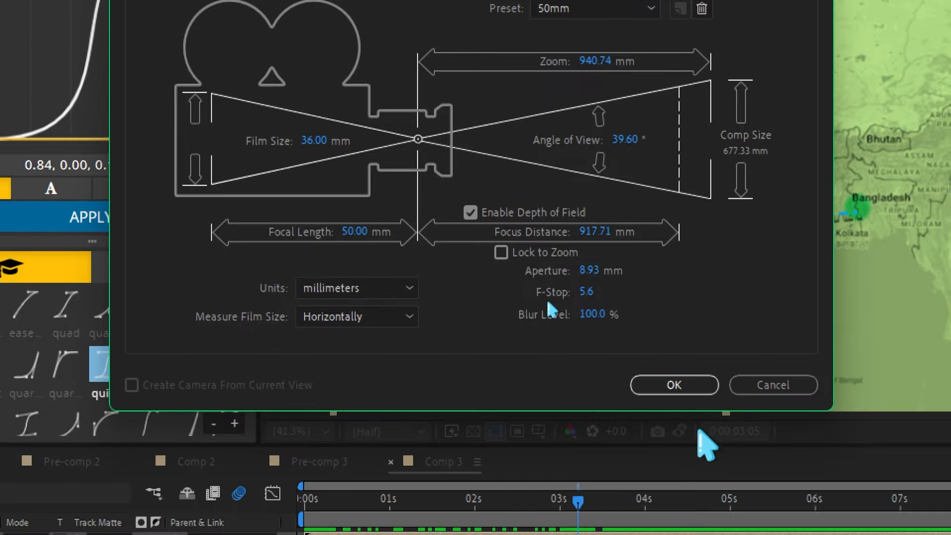
left_click(671, 385)
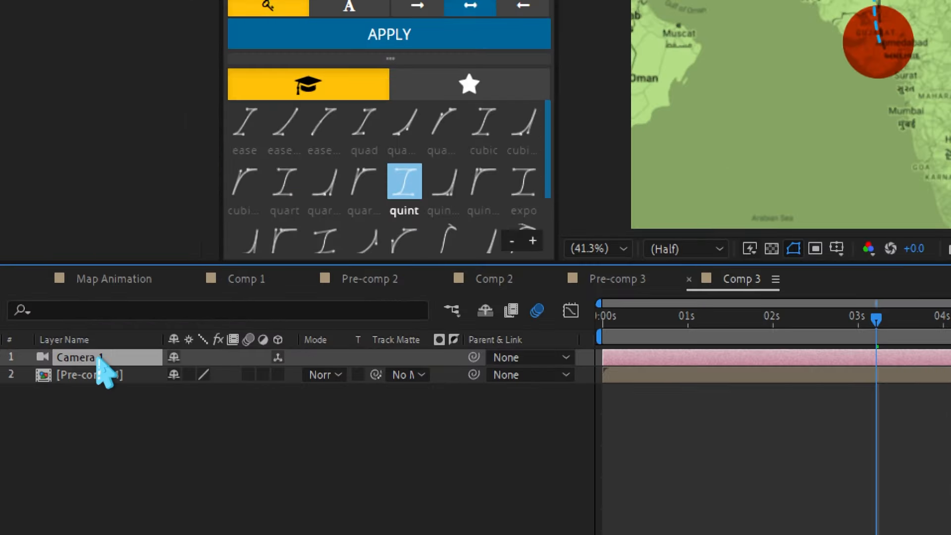
Create an orbit null for the camera and make the pre-composed map a 3D layer
right_click(99, 358)
mouse_move(148, 249)
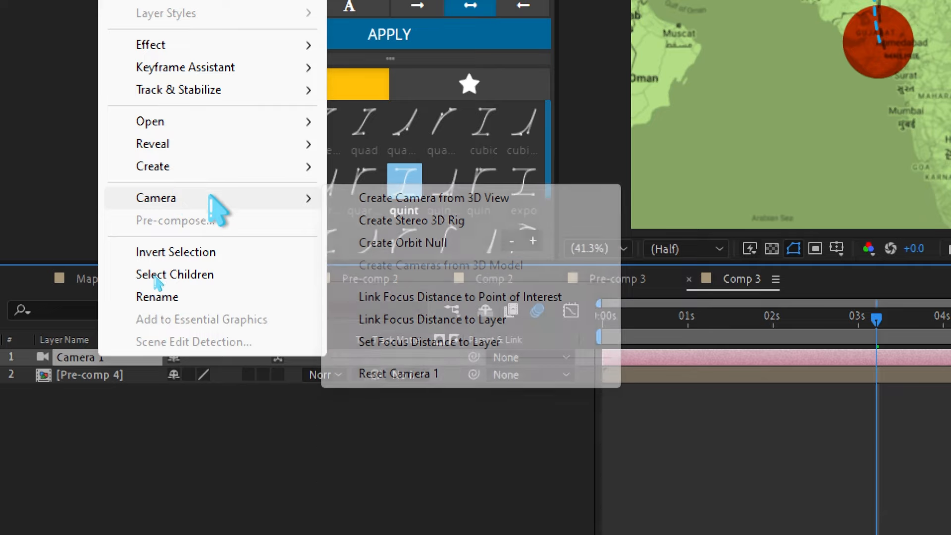
left_click(435, 244)
key("F4")
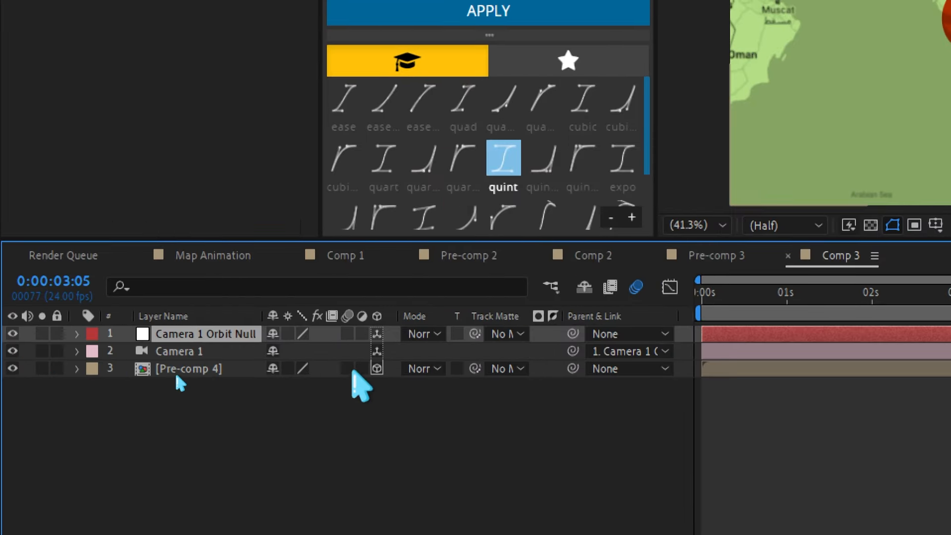
left_click(377, 368)
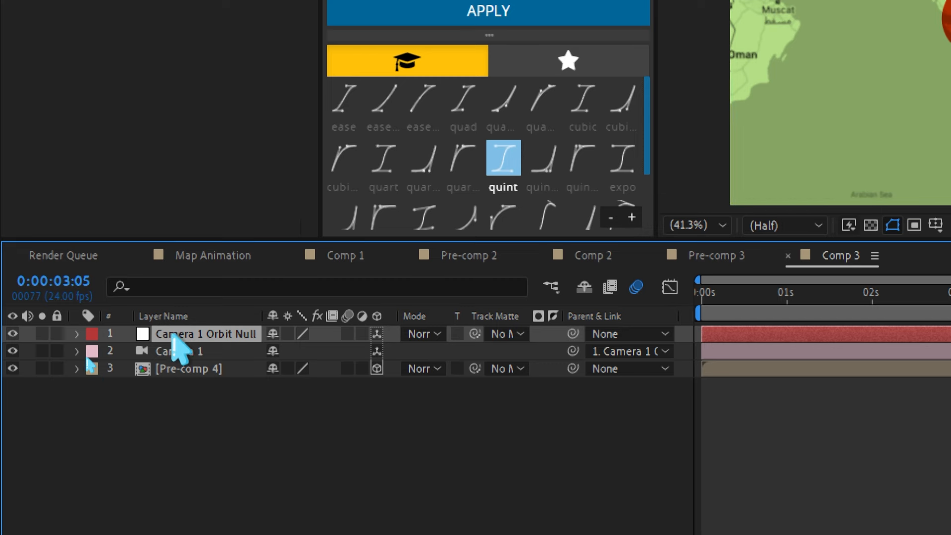
Keyframe the orbit null's Position at the first frame, and set it to 834, 450, 1368 at 0:00:02:02
key("p")
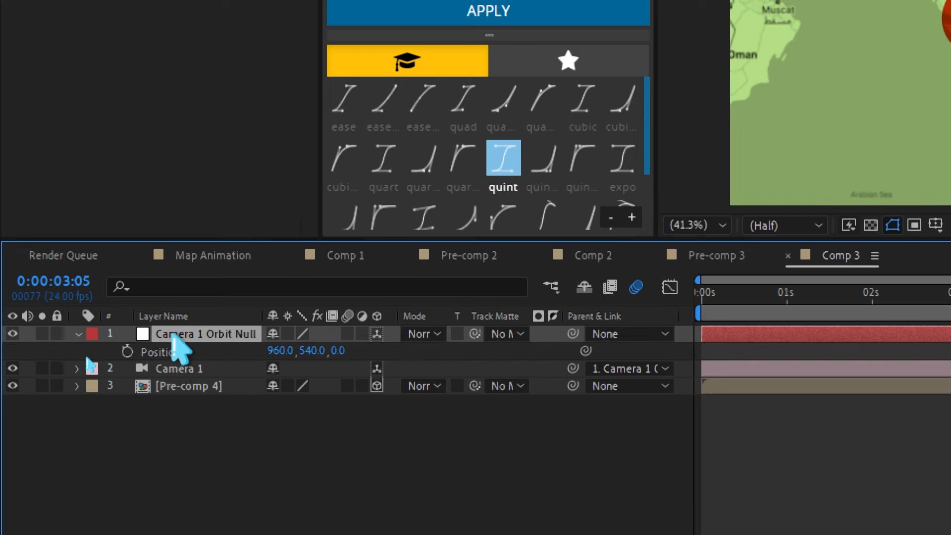
key("F4")
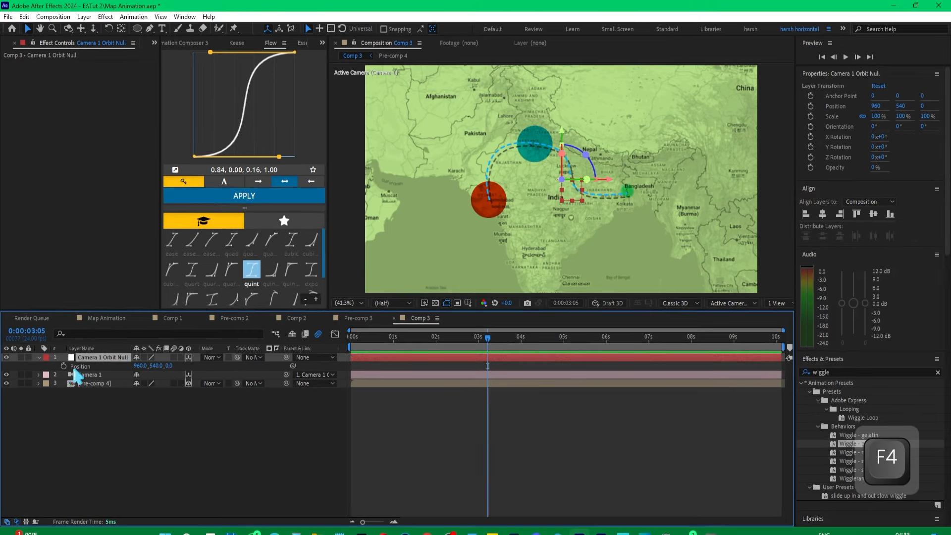
left_click(63, 366)
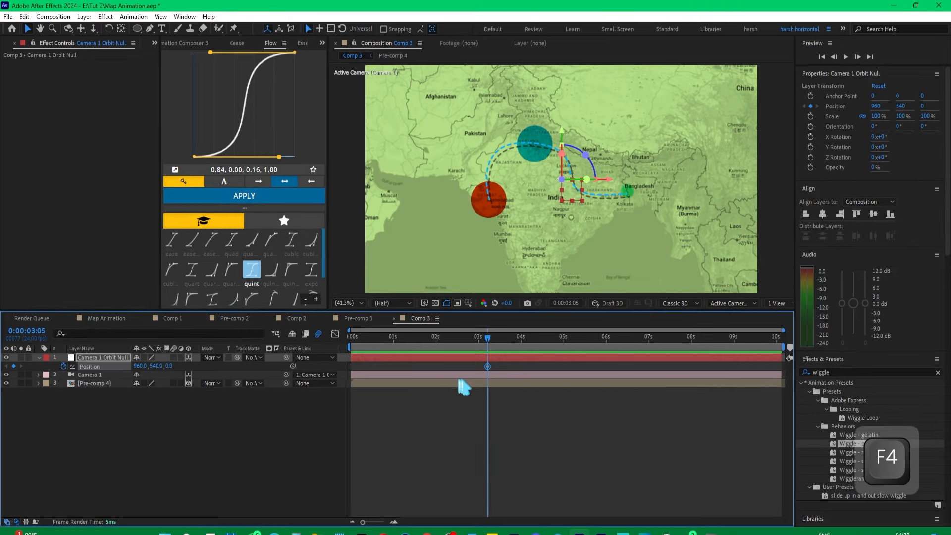
left_click_drag(487, 366, 439, 342)
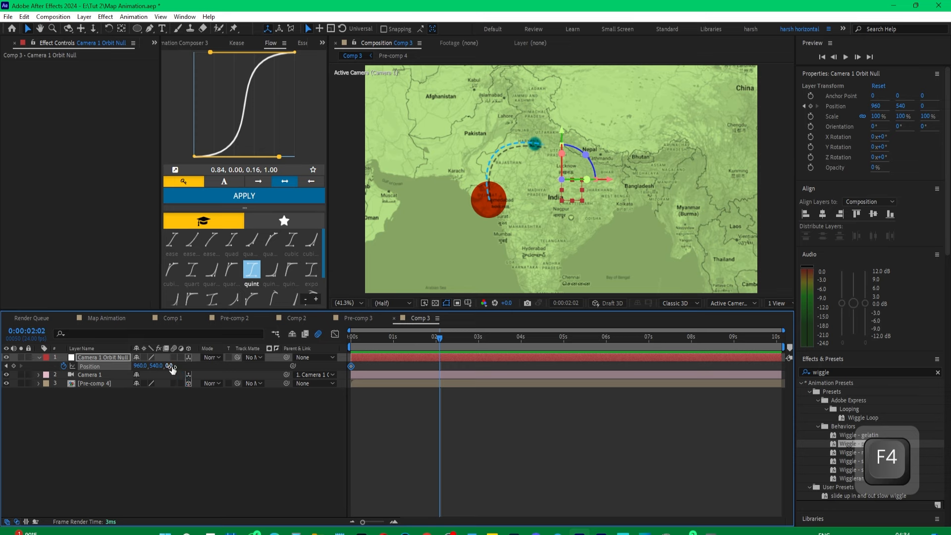
left_click_drag(172, 367, 864, 383)
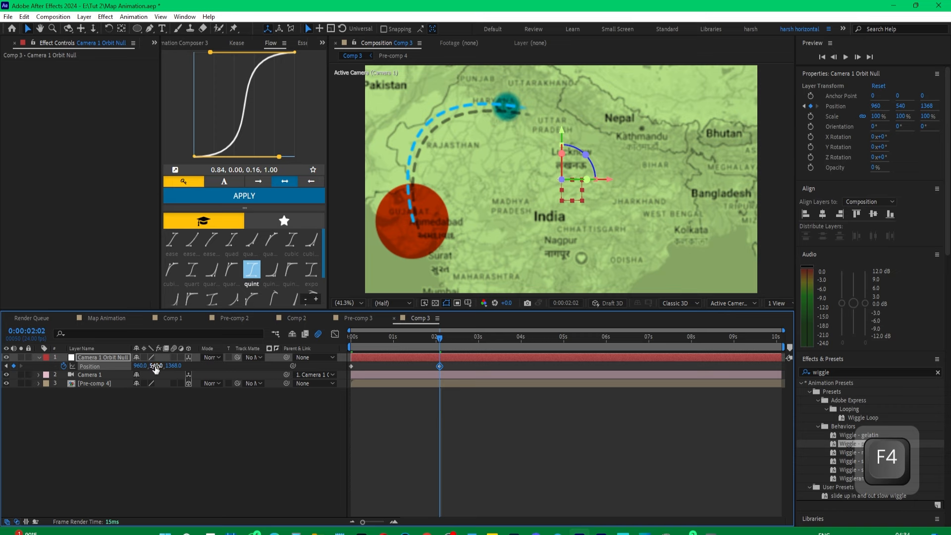
left_click_drag(155, 367, 74, 365)
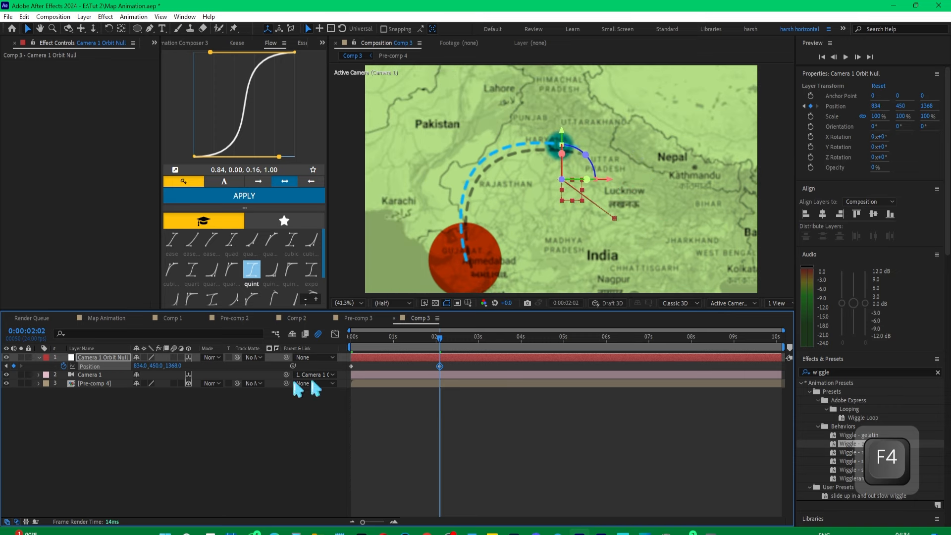
At 0:00:03:21, set the orbit null's Position to 1124, 524, 1368 to frame the green circle
left_click_drag(353, 339, 515, 354)
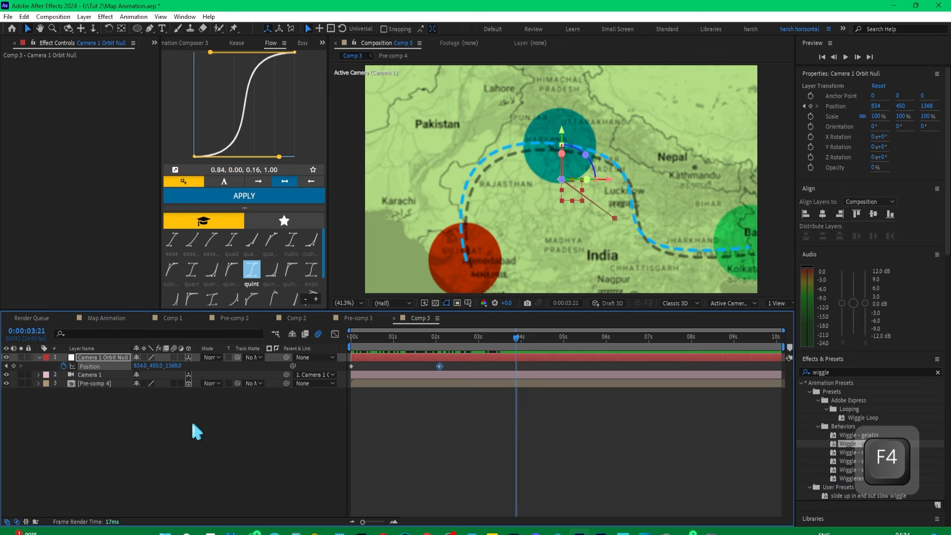
left_click_drag(140, 366, 198, 366)
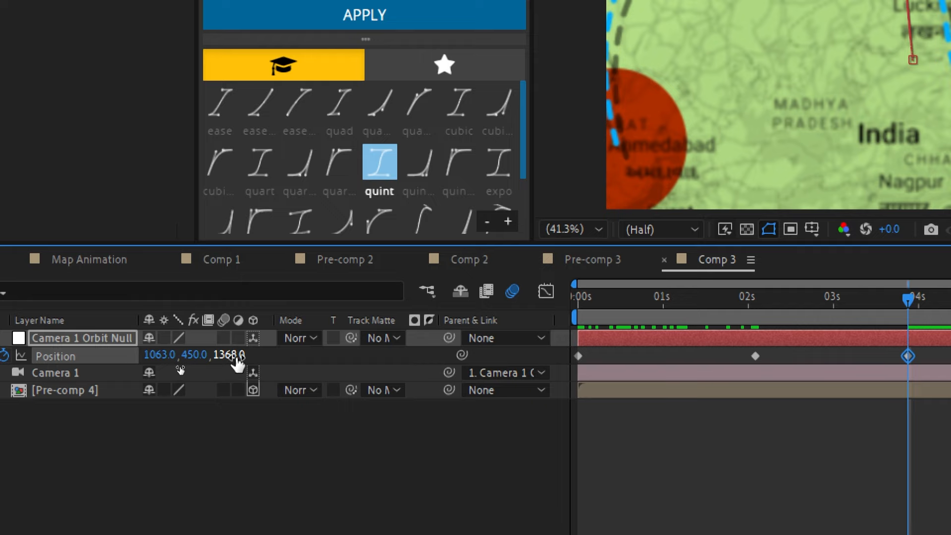
key("F4")
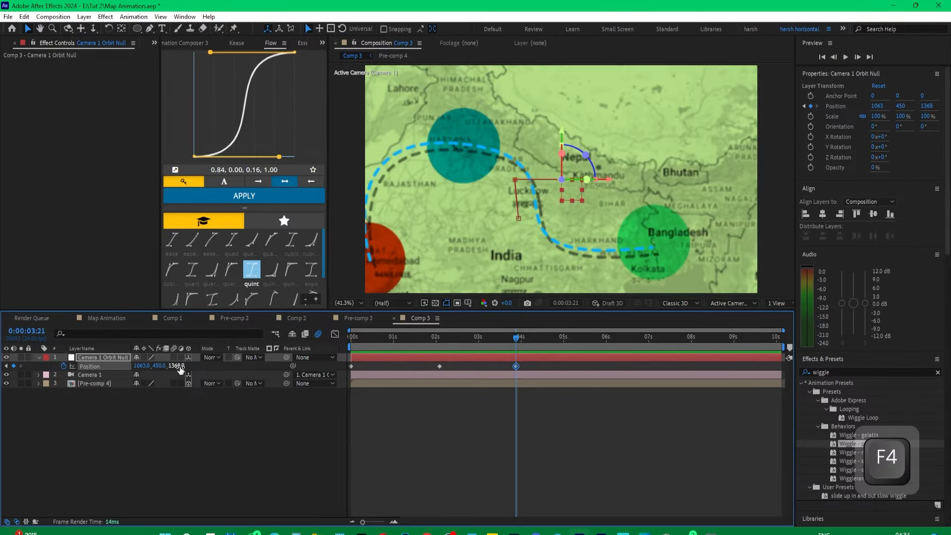
left_click_drag(161, 365, 198, 364)
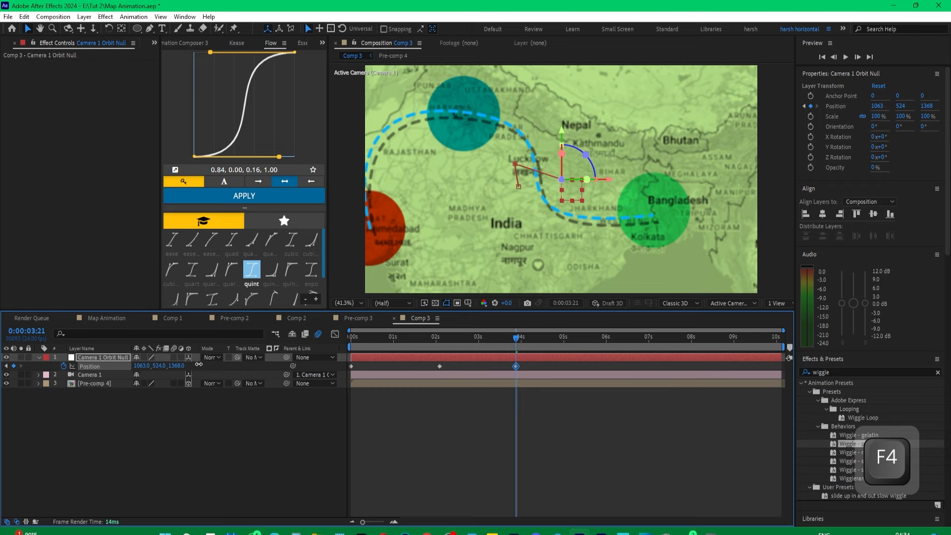
left_click_drag(140, 366, 174, 366)
Preview the camera move from the first frame
left_click_drag(425, 342, 350, 344)
key("space")
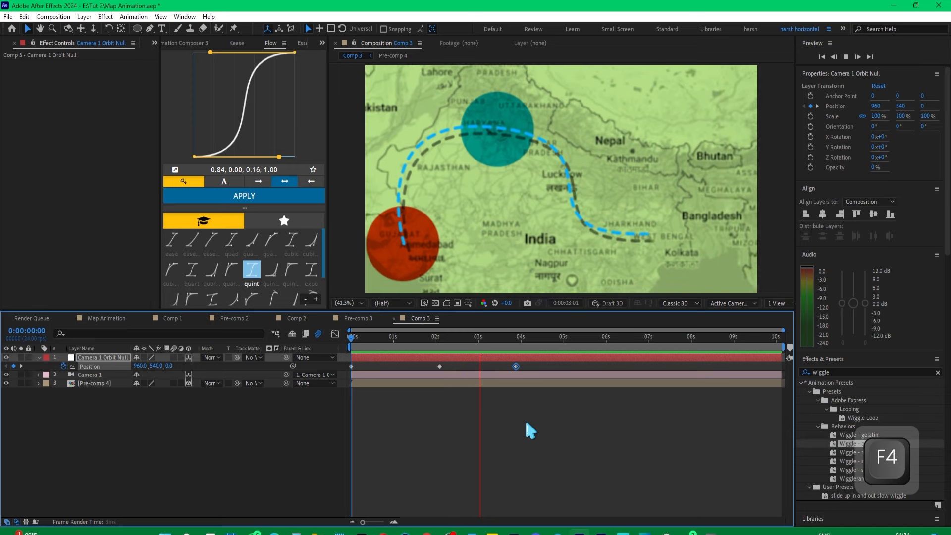
key("space")
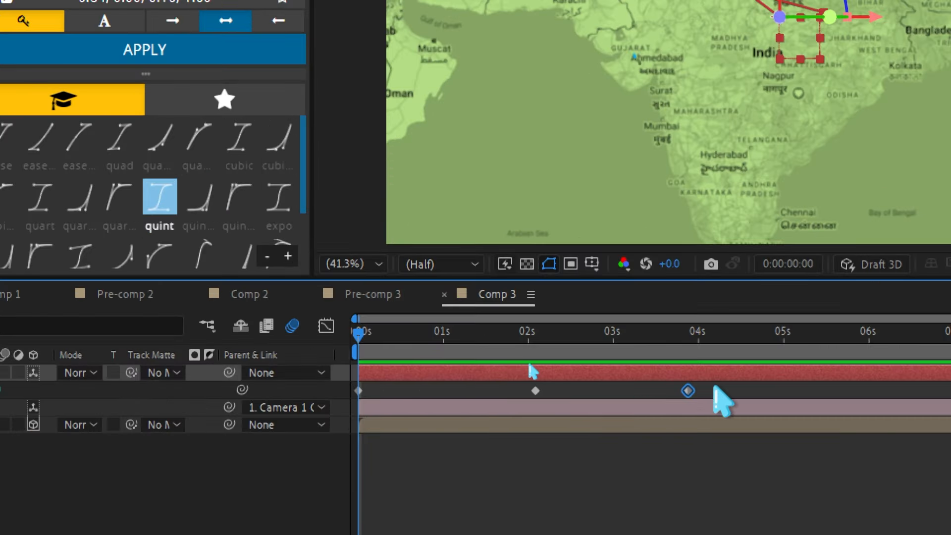
Apply Easy Ease to the three Position keyframes and reshape the speed graph so both moves peak early and slow down gradually
left_click_drag(530, 364, 340, 370)
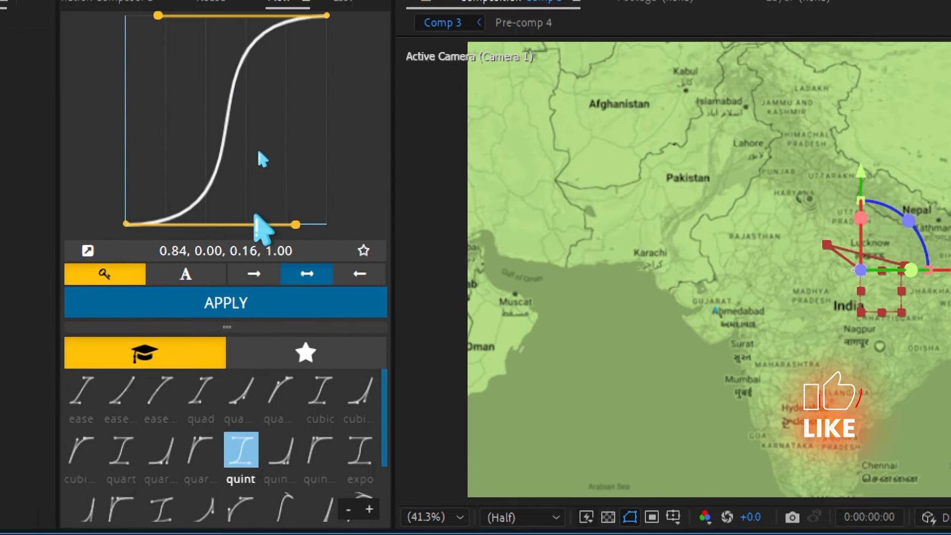
left_click(259, 272)
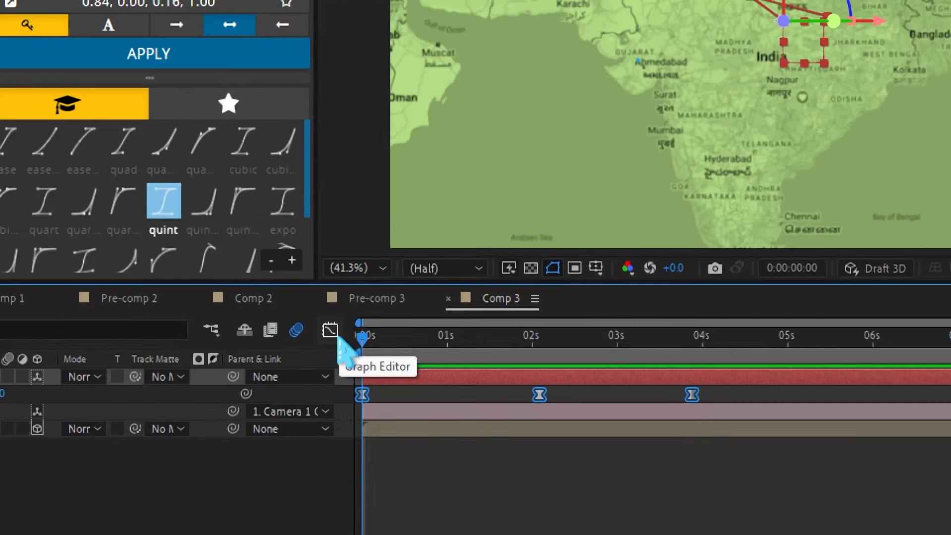
left_click(335, 332)
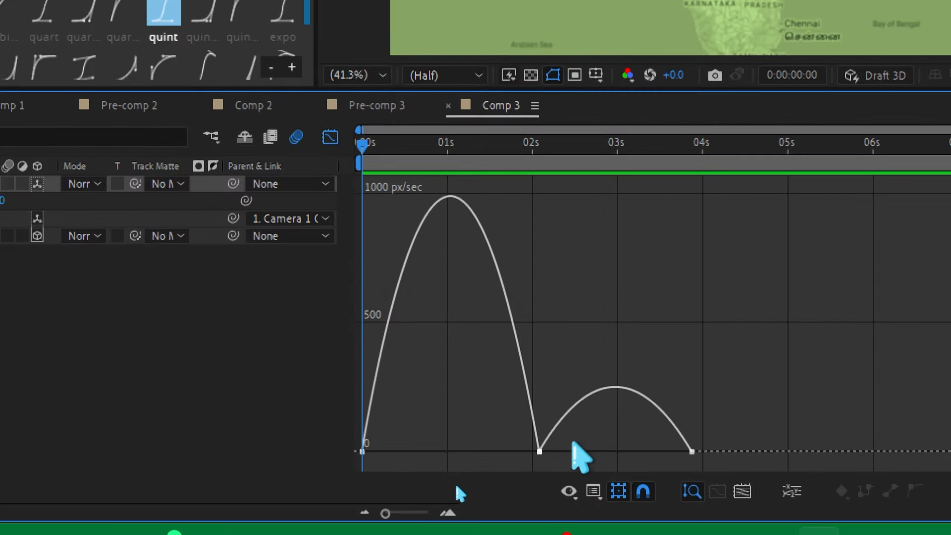
left_click_drag(573, 442, 426, 456)
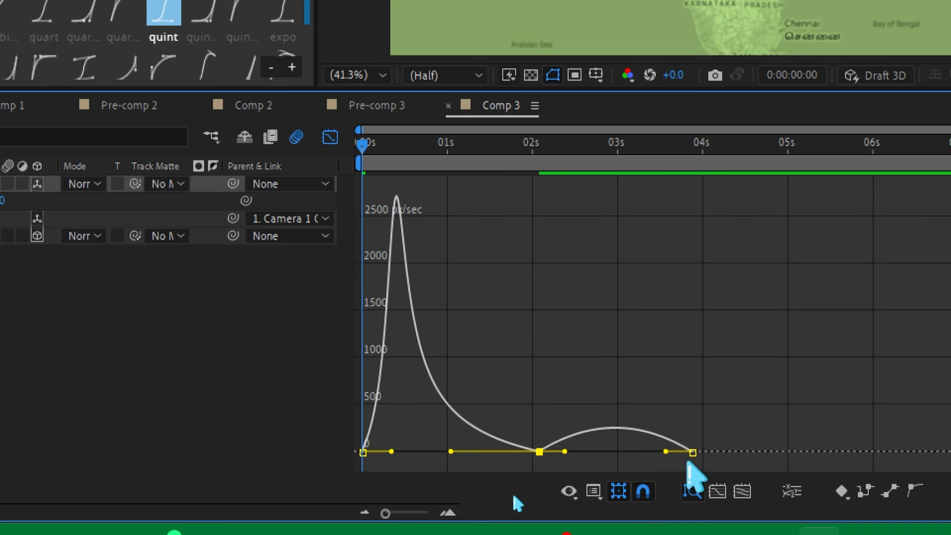
left_click_drag(666, 451, 586, 453)
key("F4")
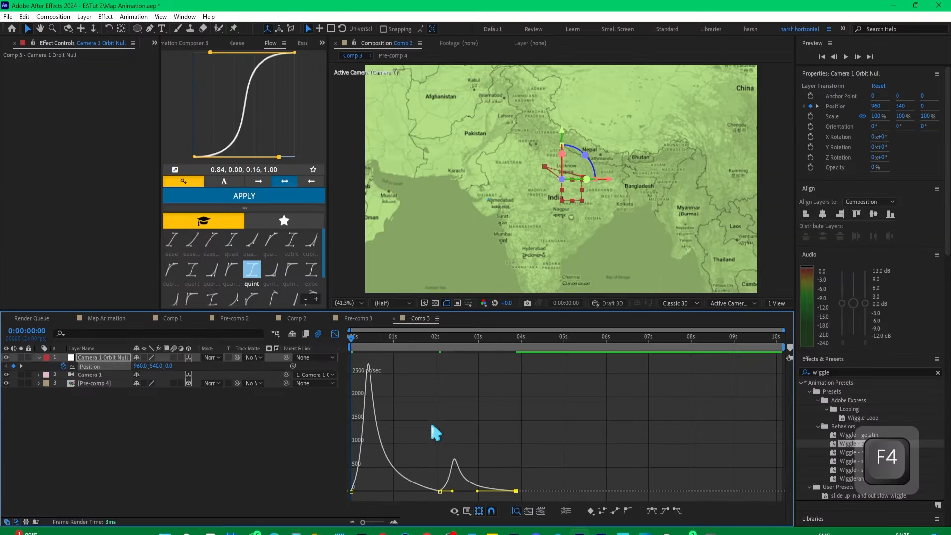
Preview the eased camera move, close the graph editor, and replay from the first frame
key("space")
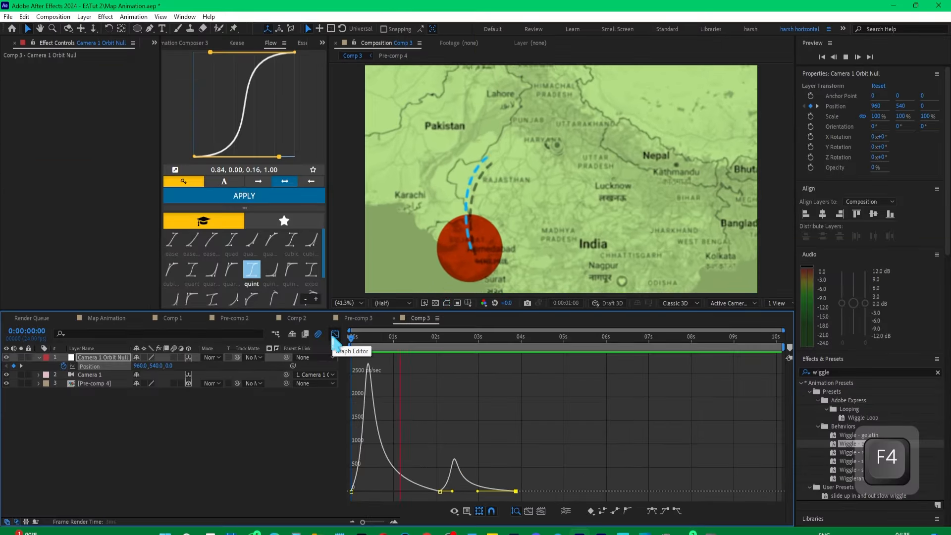
key("space")
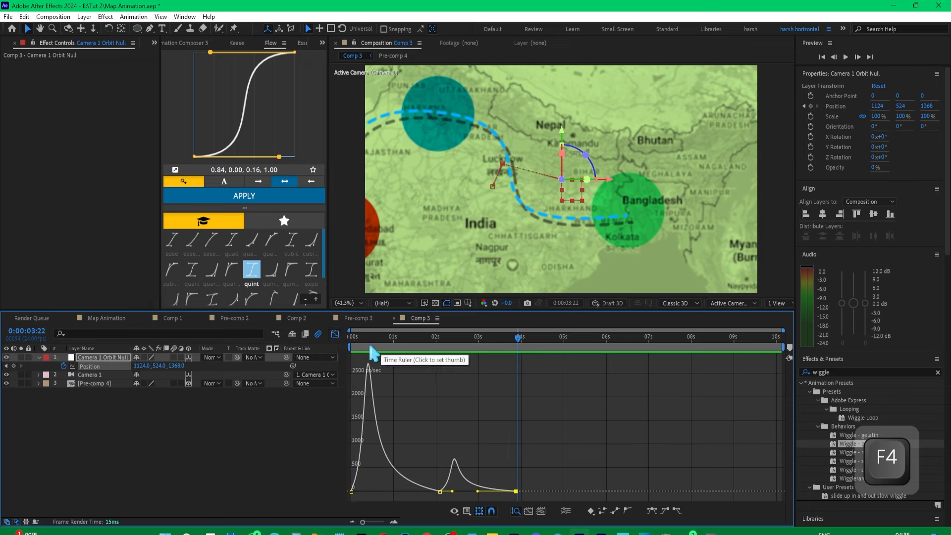
left_click(336, 334)
key("Home")
key("space")
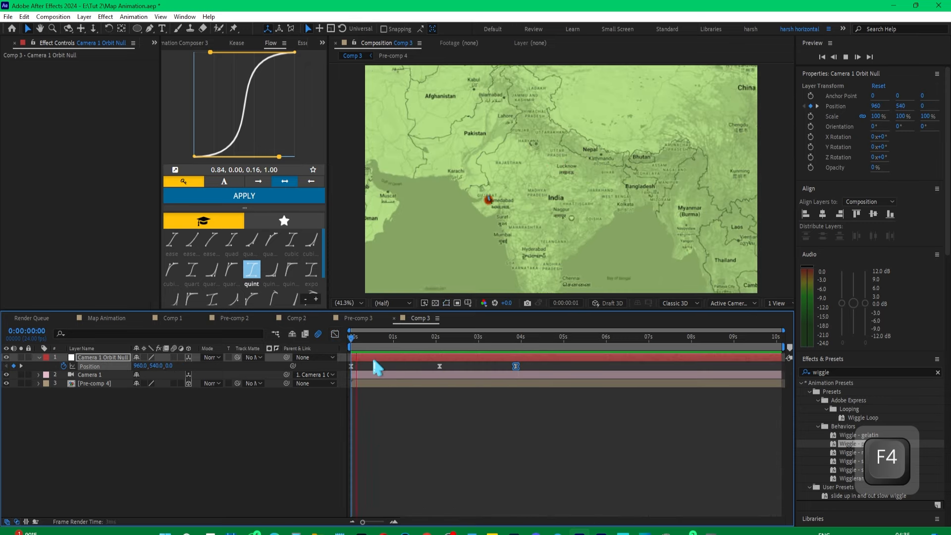
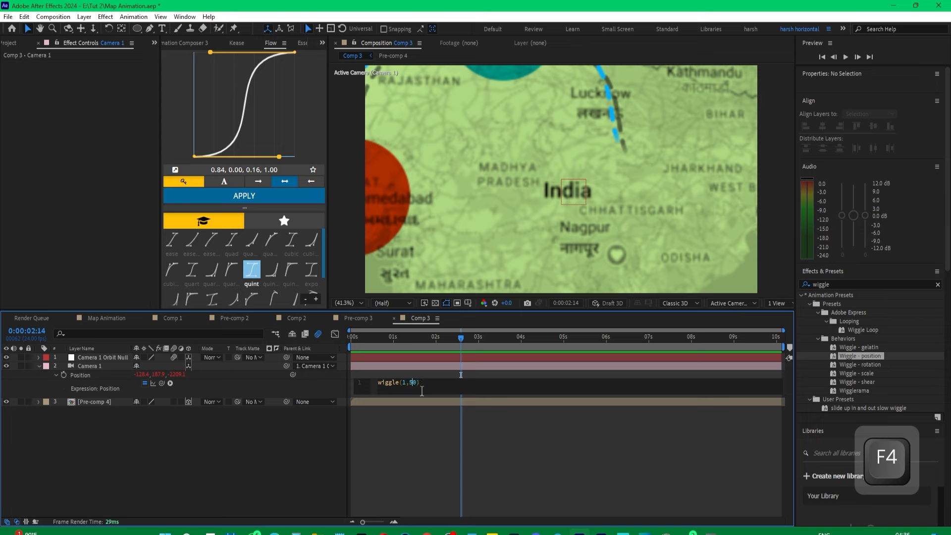
Apply the expression wiggle(1,50) to the camera's Position, preview it from the first frame, and collapse the camera layer
key("KP_Enter")
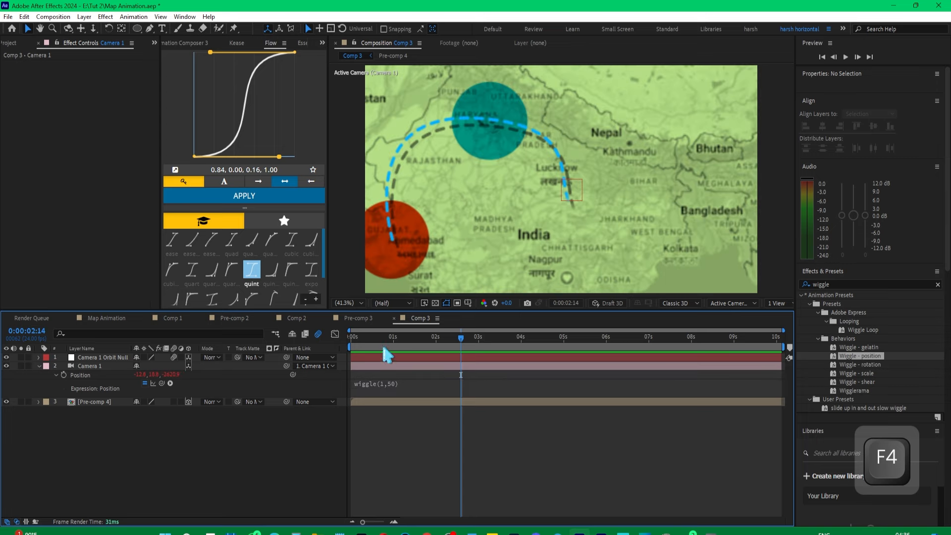
key("Home")
key("space")
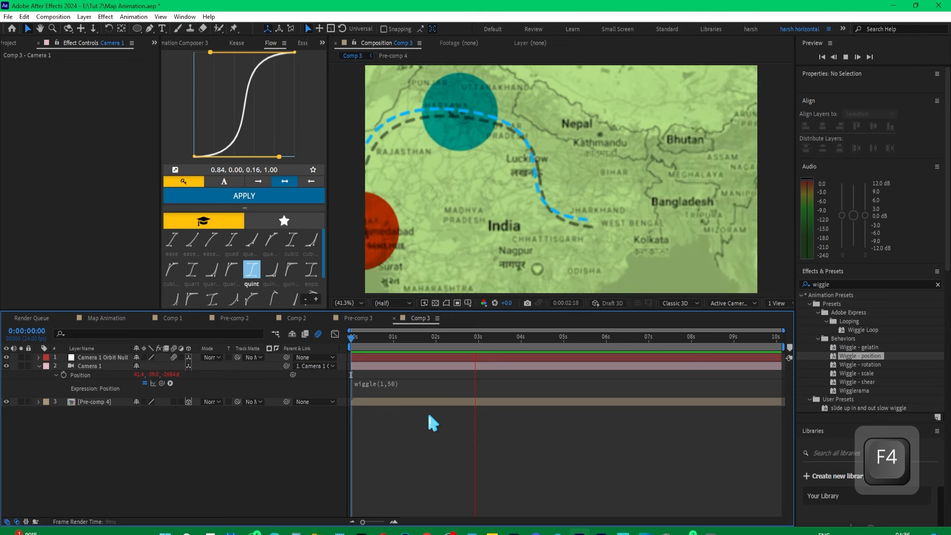
key("space")
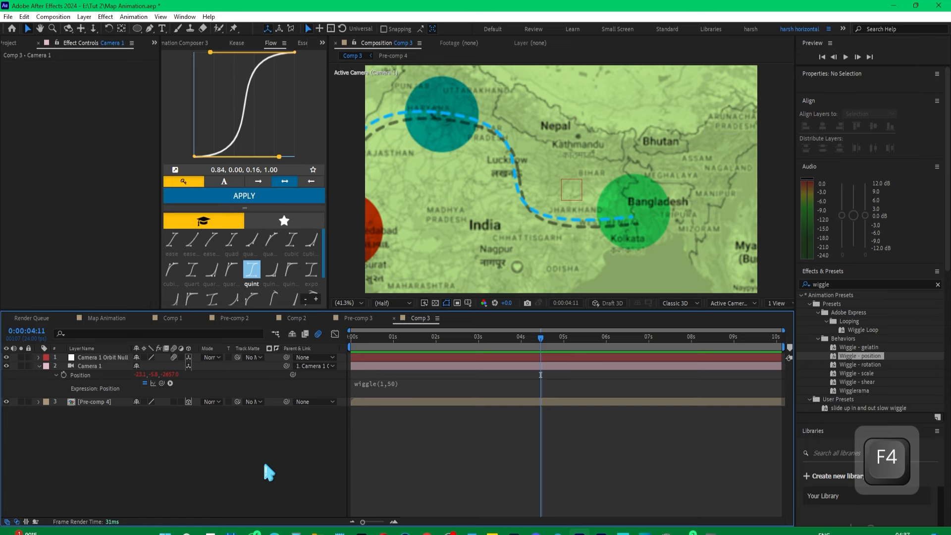
left_click(351, 338)
key("u")
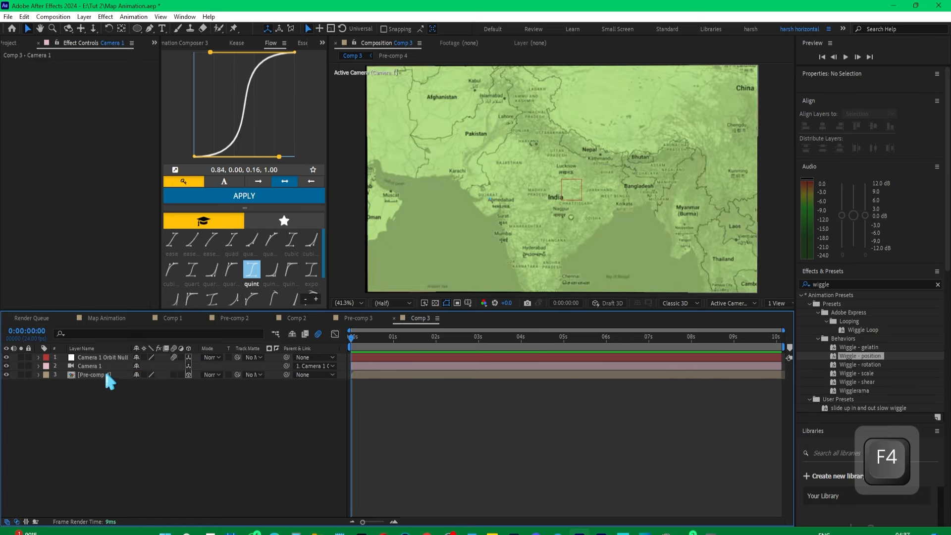
Check Comp 3 at about 0:00:03:07 and open Pre-comp 4 for editing
left_click(88, 366)
left_click(94, 374)
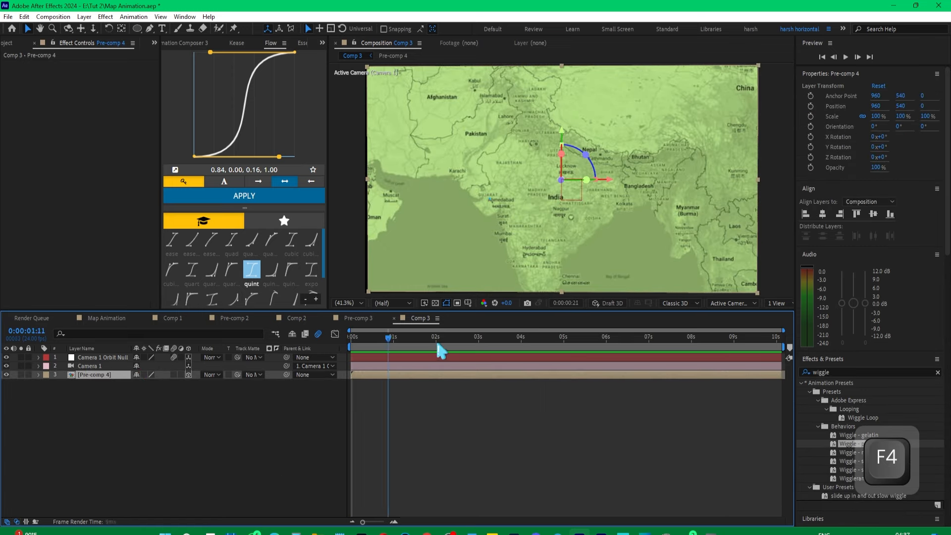
left_click_drag(439, 347, 491, 346)
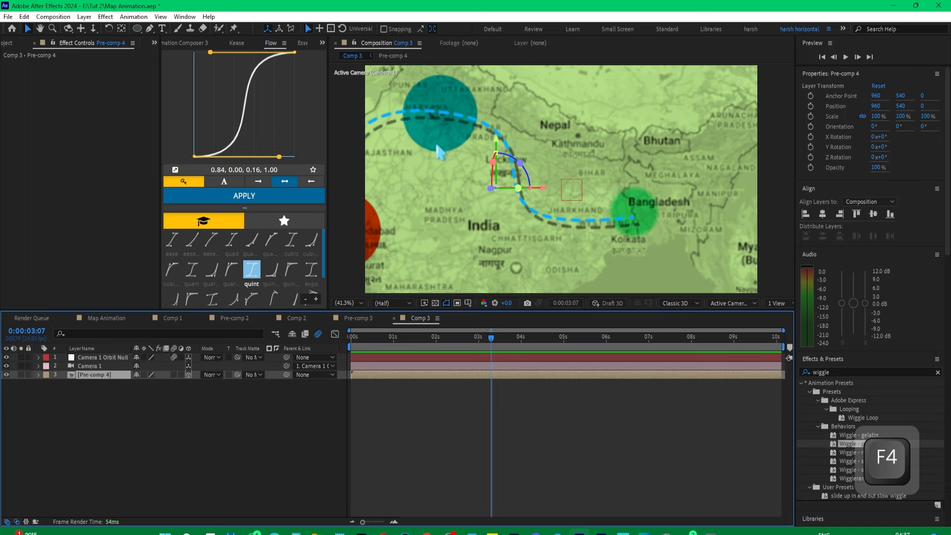
double_click(72, 373)
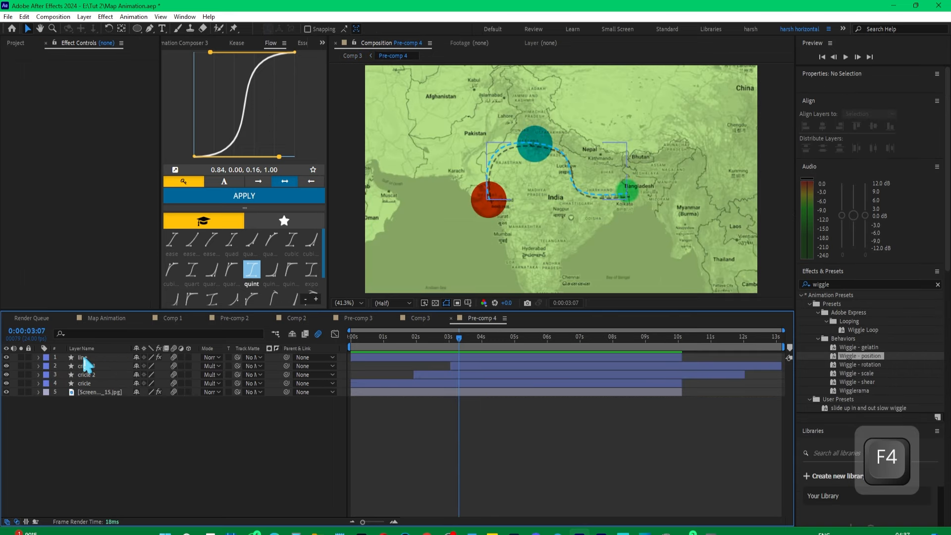
Apply a Glow effect to the line layer and check it at 0:00:04:00
left_click(83, 358)
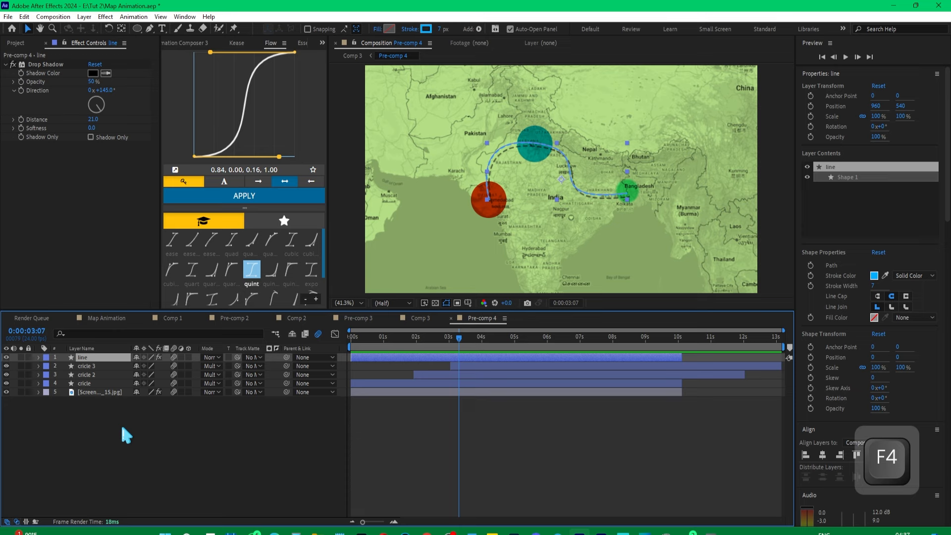
key("ctrl+space")
type("glow")
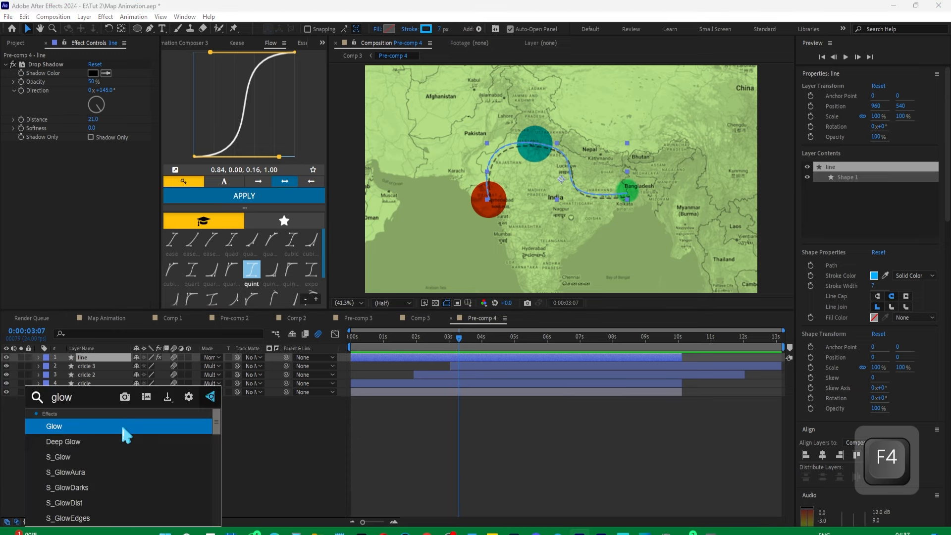
left_click(122, 427)
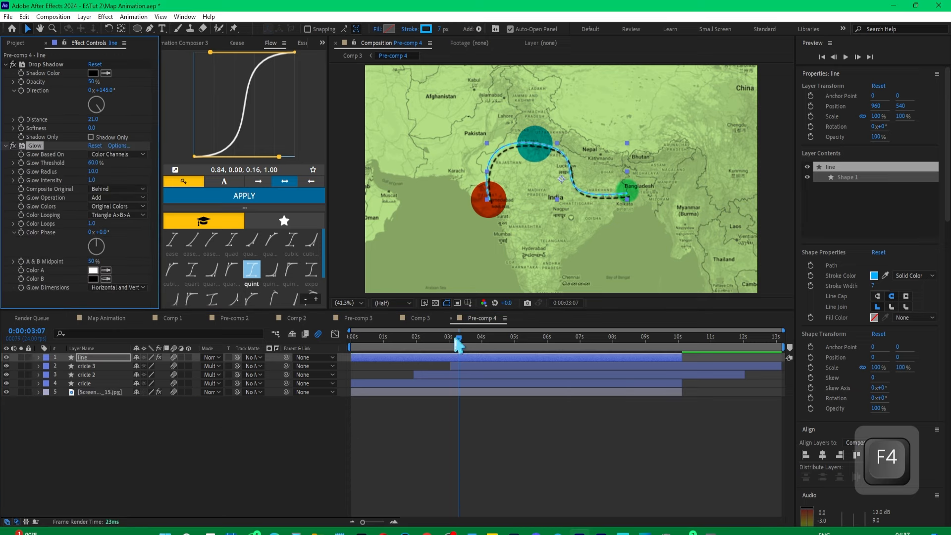
left_click_drag(458, 345, 481, 342)
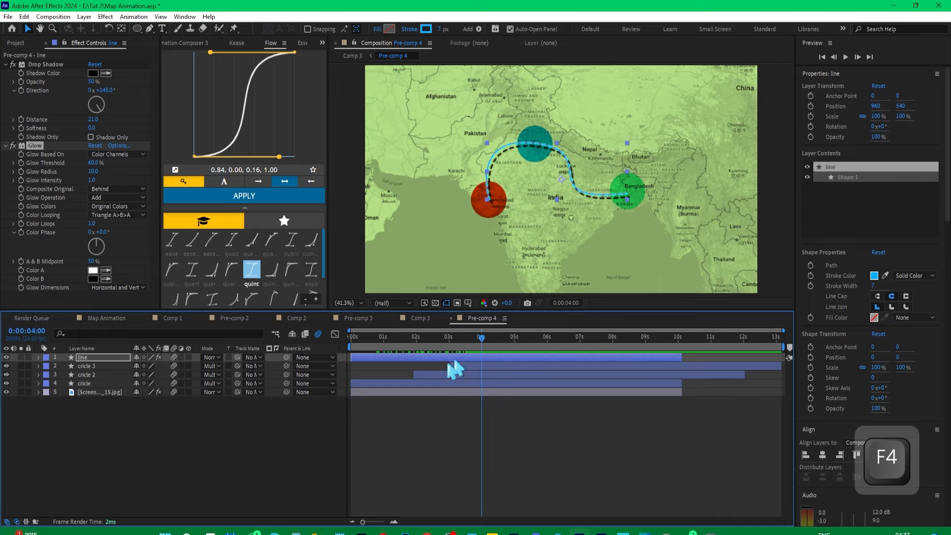
Copy the line layer's Glow effect and paste it onto the cricle, cricle 2 and cricle 3 layers
left_click(89, 367)
left_click(87, 360)
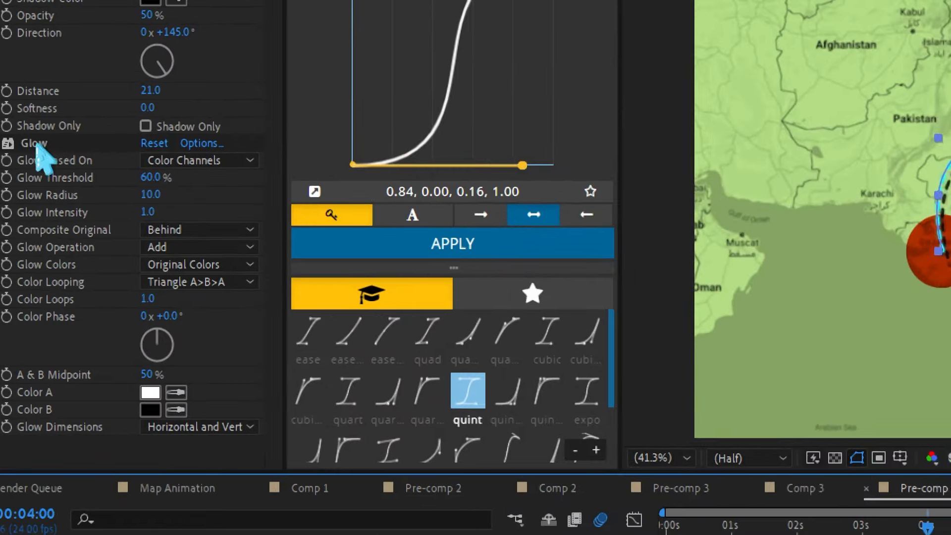
right_click(45, 147)
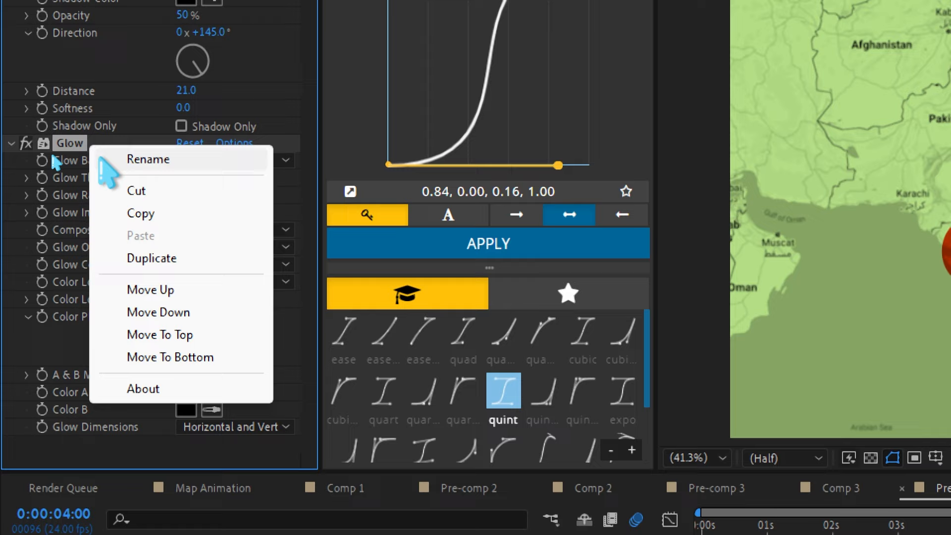
left_click(144, 214)
left_click(173, 180)
left_click(171, 215, "shift")
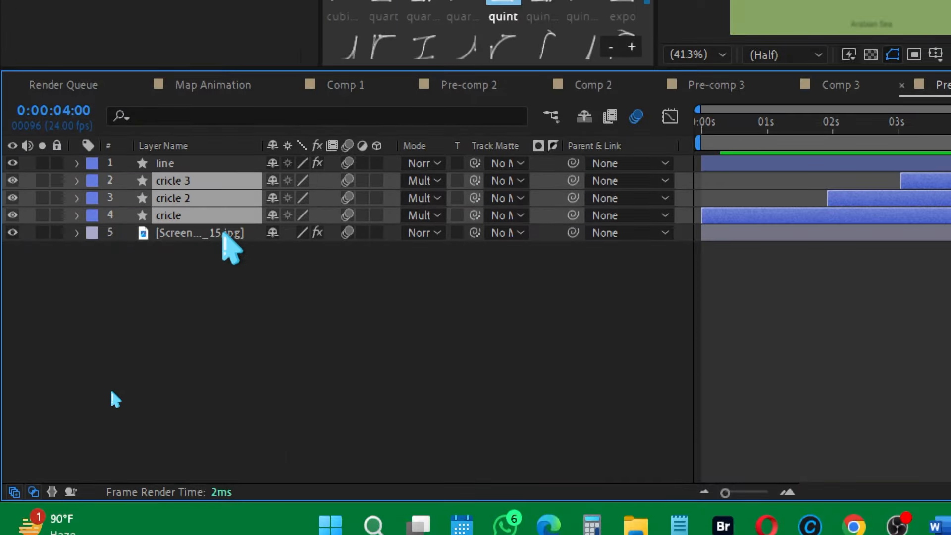
key("ctrl+v")
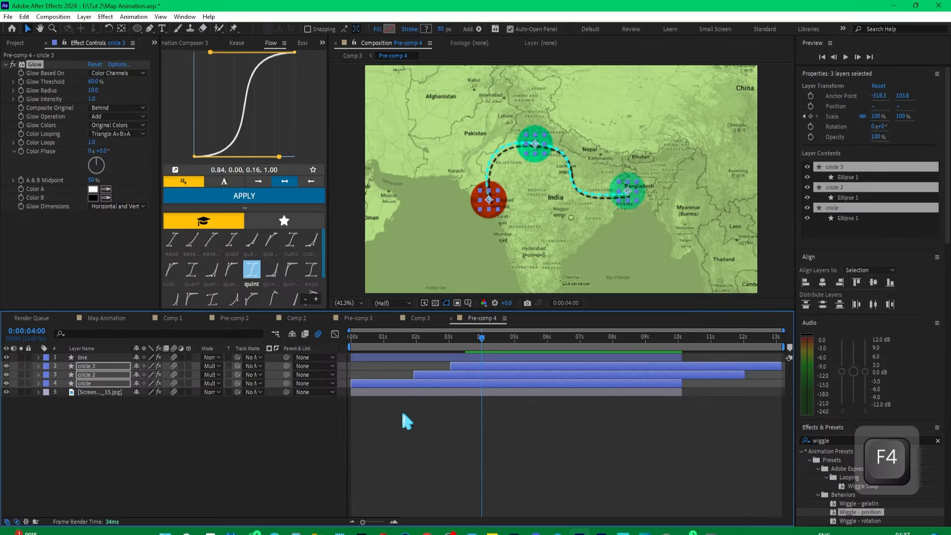
left_click(400, 408)
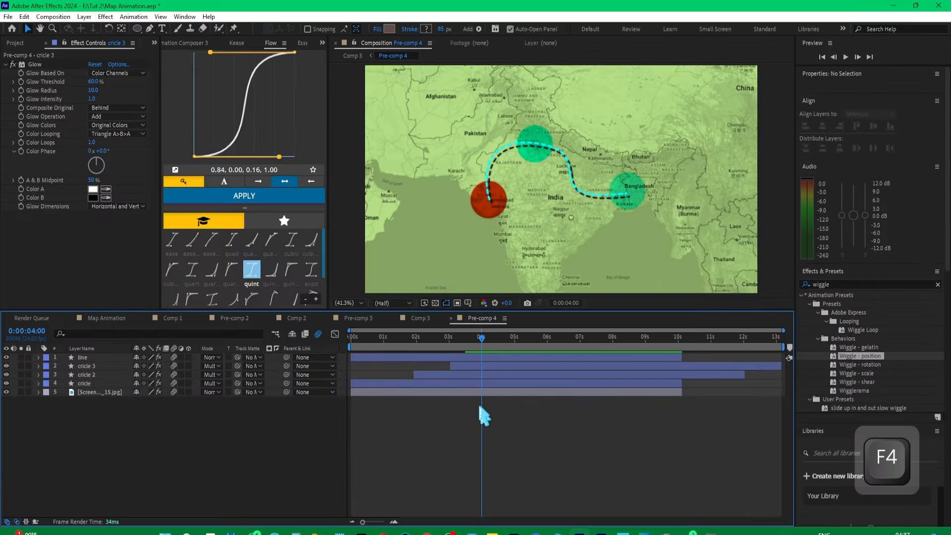
Set the cricle layer's Glow Threshold to 73.3% and Glow Radius to 20, and scrub through the result
left_click_drag(410, 341, 380, 337)
left_click(85, 383)
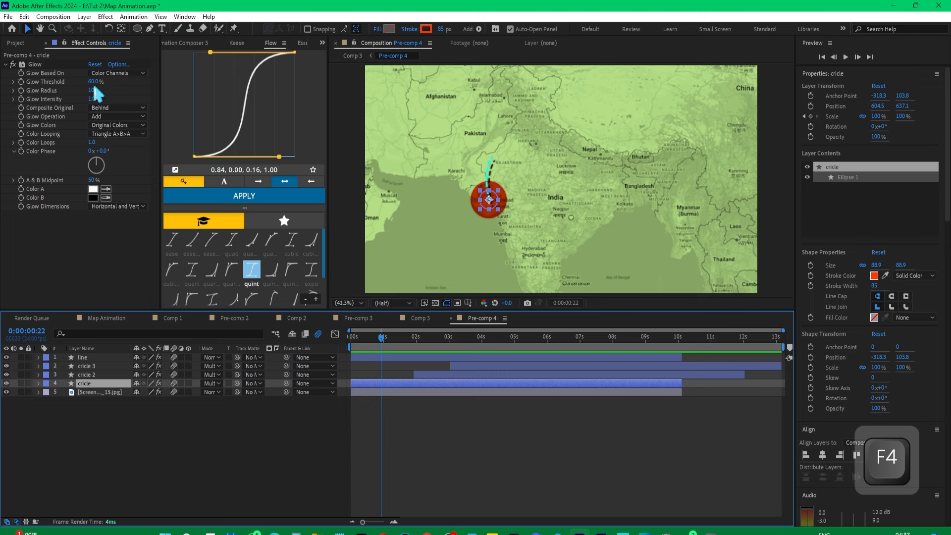
left_click_drag(93, 82, 115, 84)
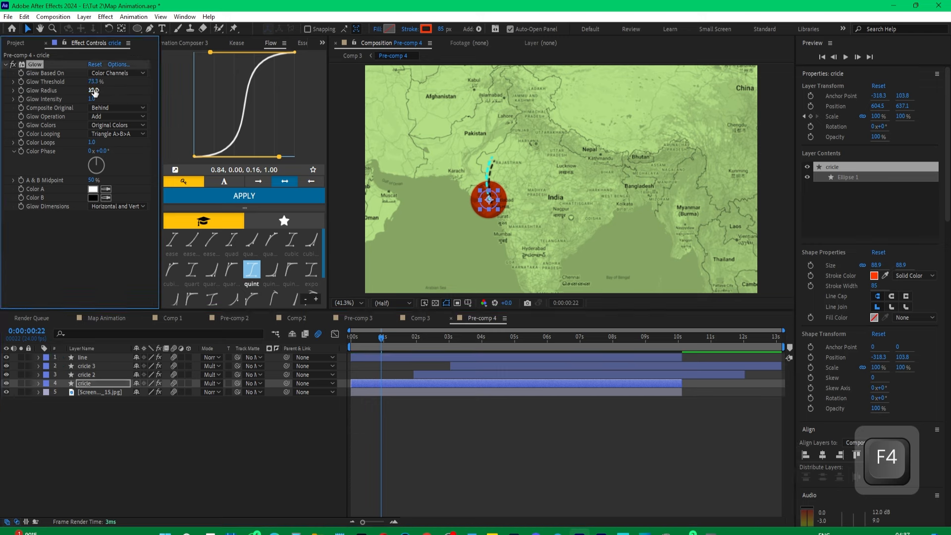
left_click_drag(375, 351, 467, 343)
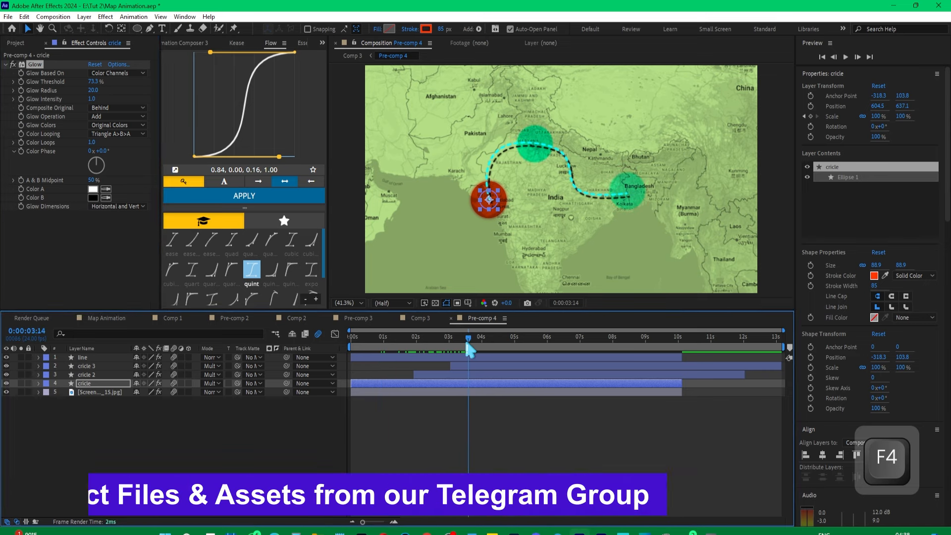
Set the cricle 2 layer's Glow Threshold to 58.4% and Glow Radius to 22
left_click(458, 375)
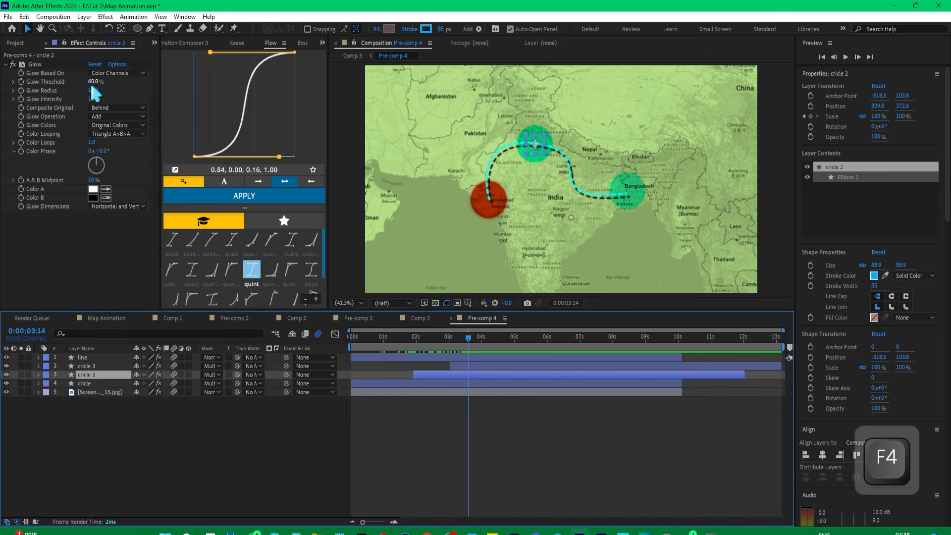
left_click_drag(92, 90, 98, 91)
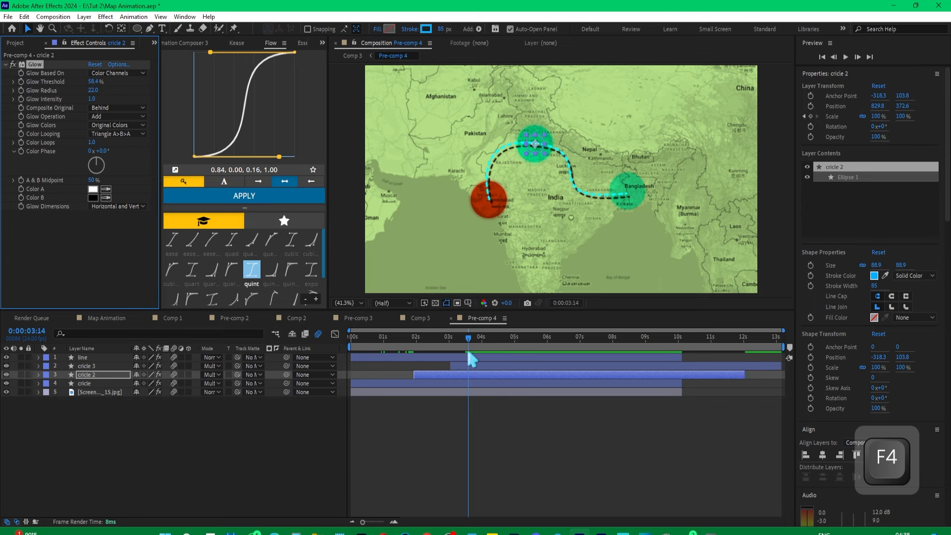
left_click_drag(468, 343, 493, 345)
Change cricle 3's stroke colour to golden yellow EFC73D and preview the pre-comp from the first frame
left_click(579, 367)
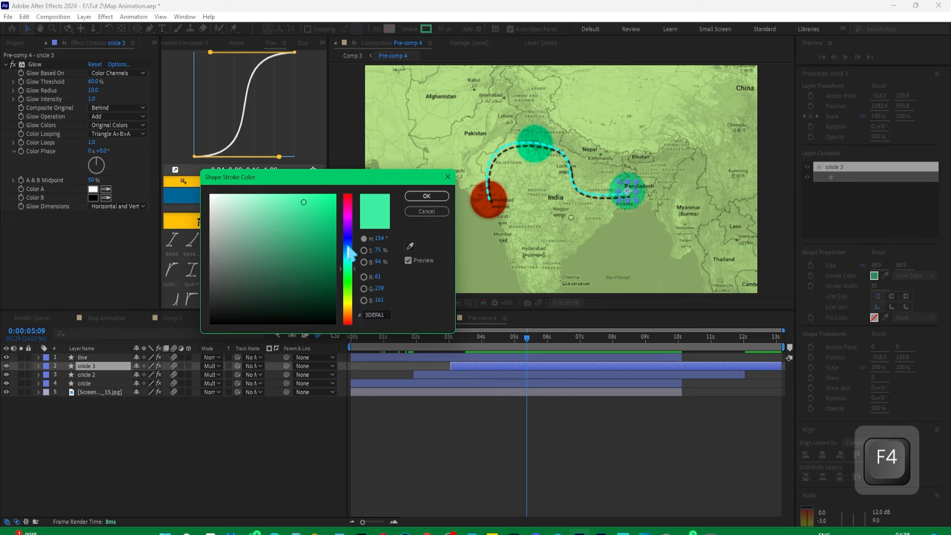
left_click_drag(348, 249, 354, 309)
left_click(427, 196)
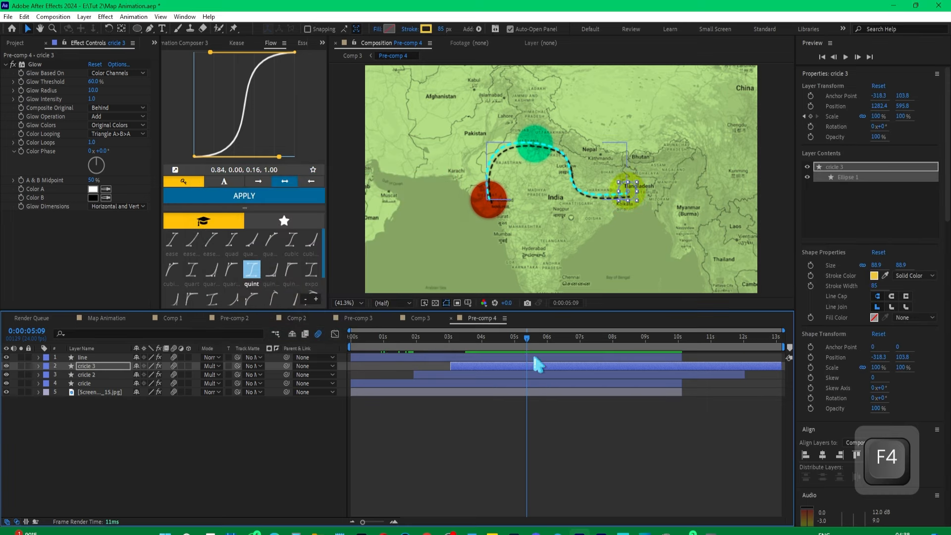
key("Home")
key("space")
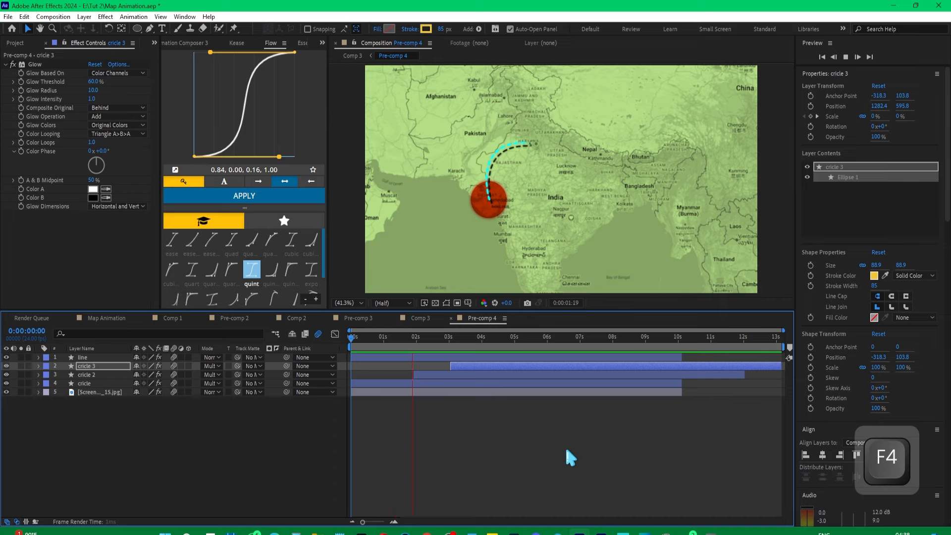
Apply Levels to the map screenshot layer, lower its gamma below 0.53 to darken the map, and scrub through the result
left_click(90, 394)
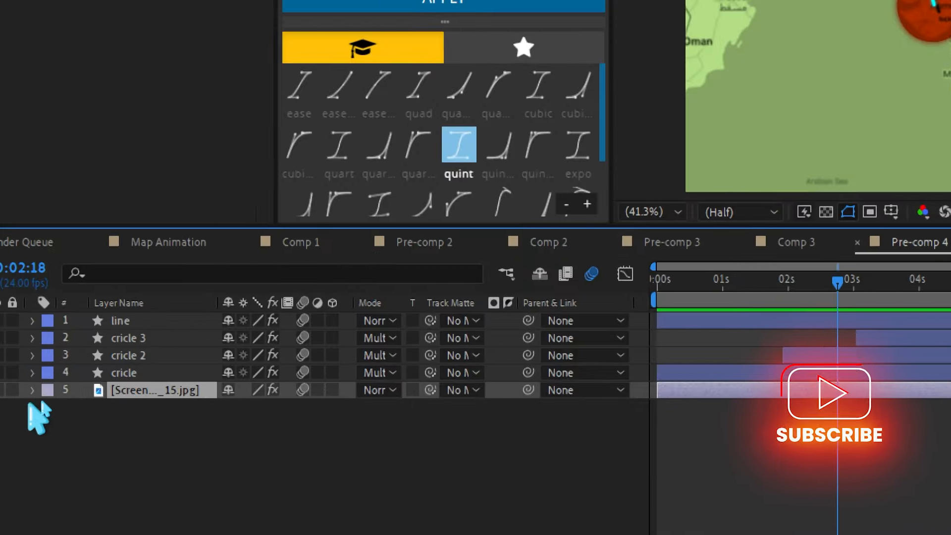
key("ctrl+space")
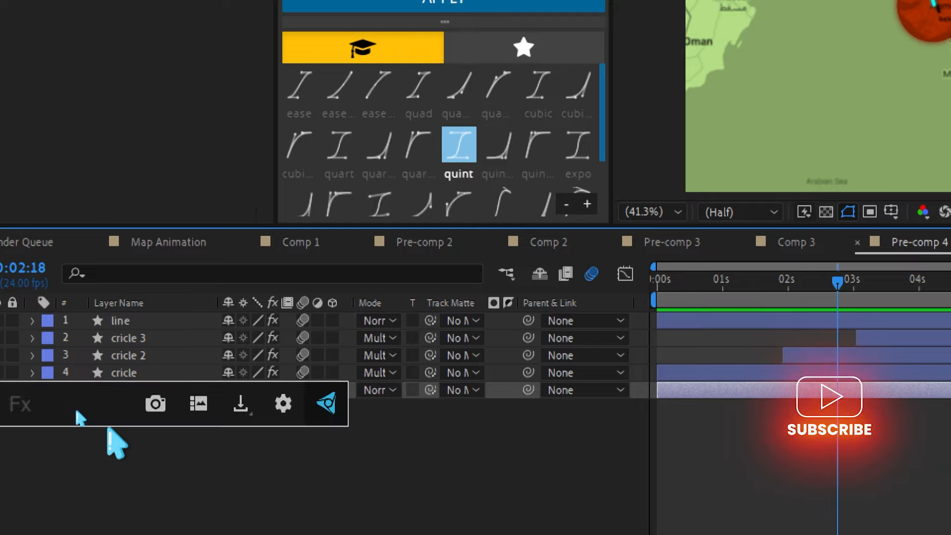
key("Escape")
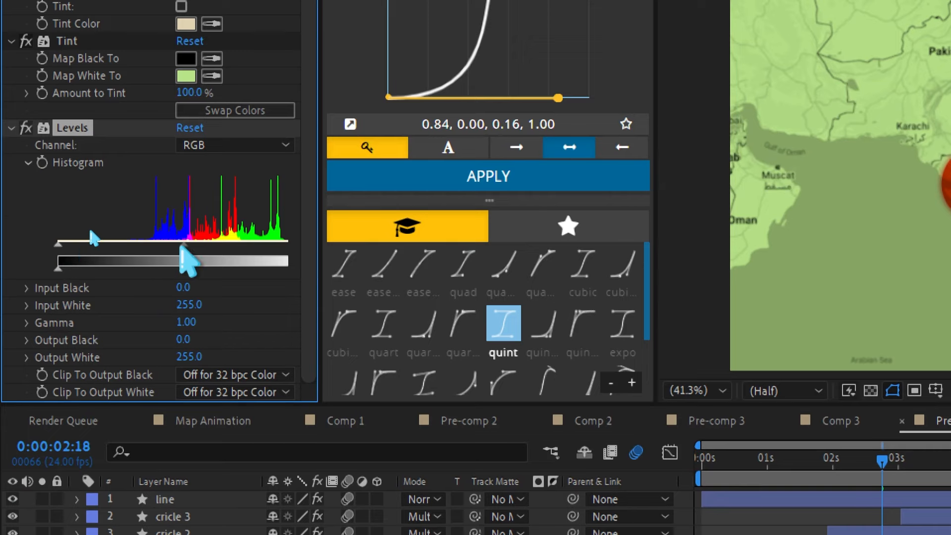
left_click_drag(185, 249, 234, 248)
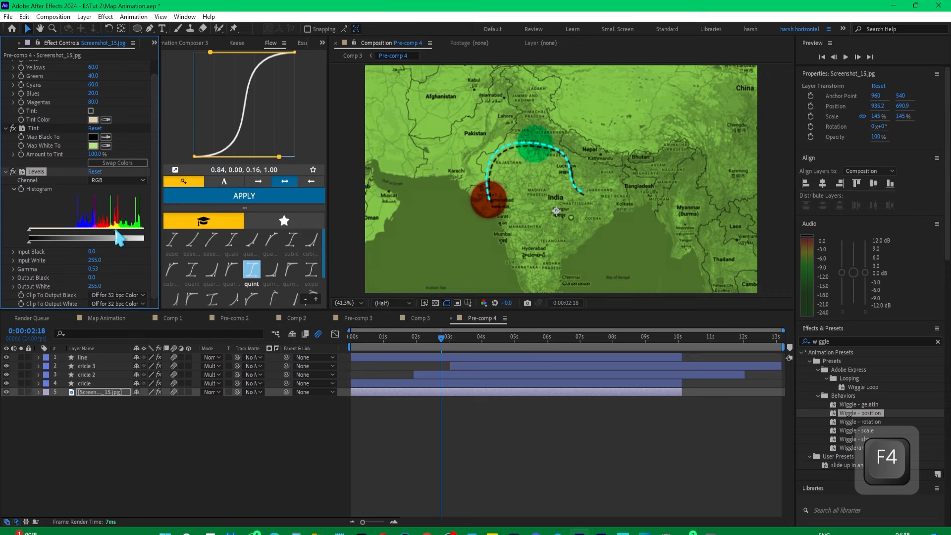
left_click_drag(119, 238, 125, 238)
left_click_drag(356, 343, 504, 344)
Change cricle 3's stroke colour to blue and scrub back through the animation to check it
left_click(509, 359)
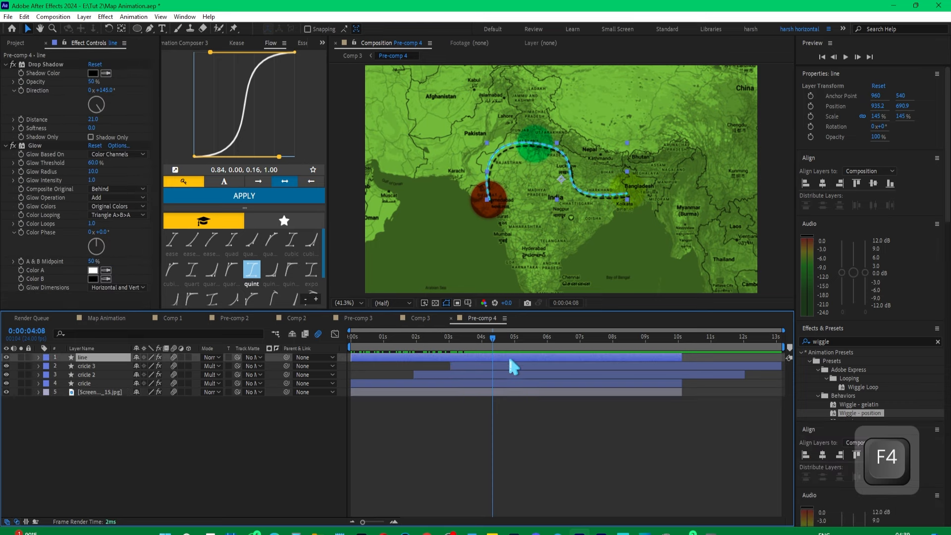
left_click(510, 366)
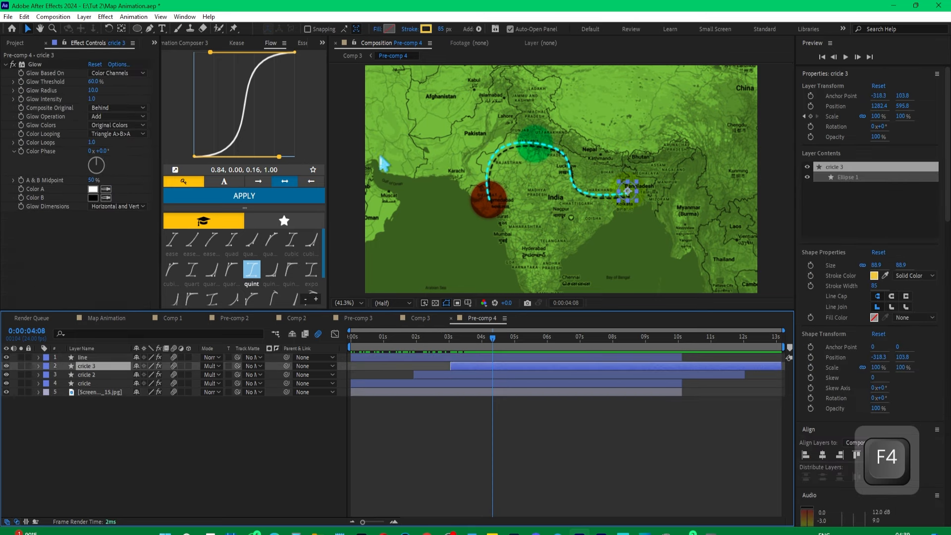
left_click(426, 30)
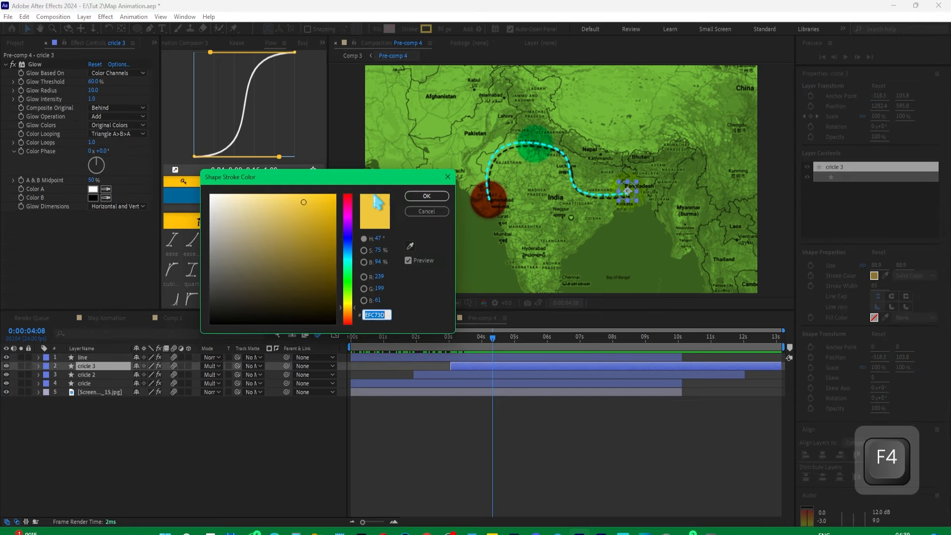
left_click(350, 202)
left_click(349, 248)
left_click(425, 196)
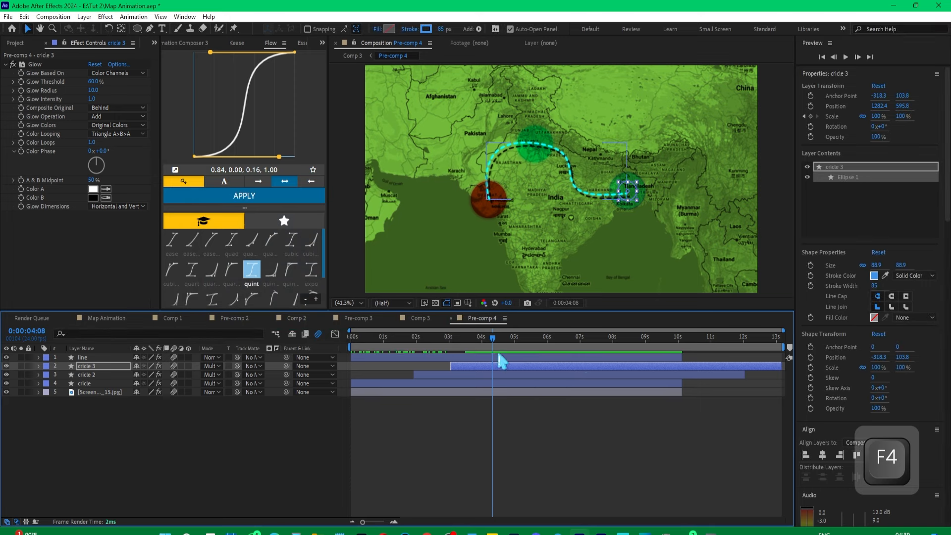
left_click_drag(493, 339, 374, 349)
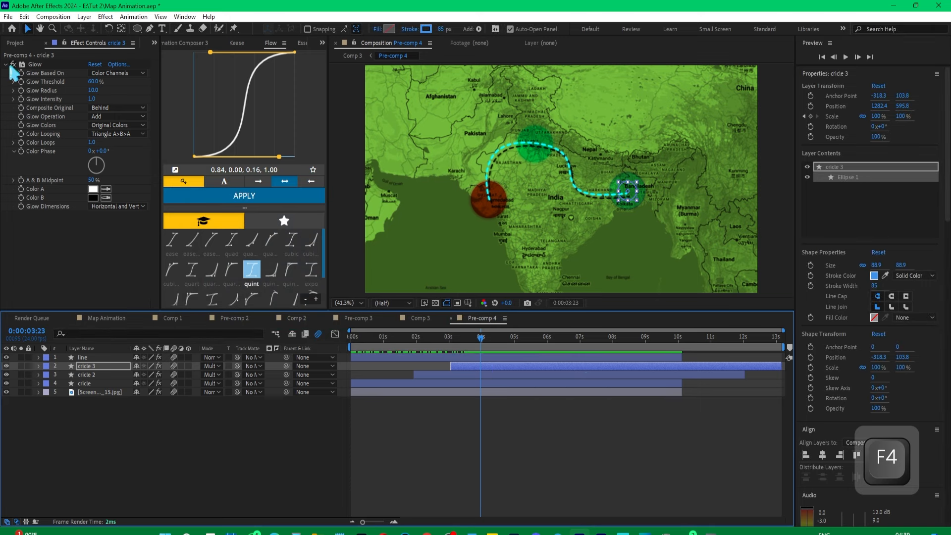
Disable the Glow effect on the cricle 3, cricle 2 and cricle layers
left_click(13, 72)
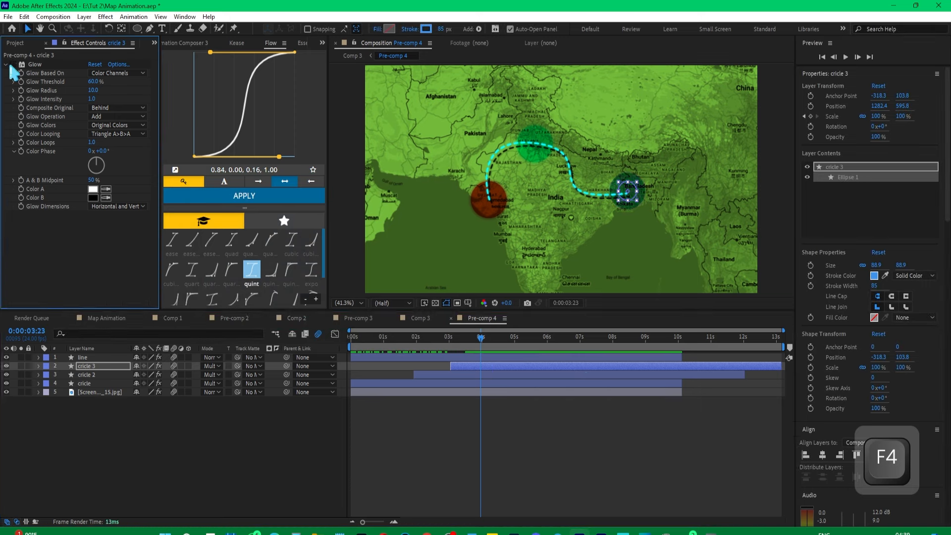
left_click(89, 375)
left_click(13, 65)
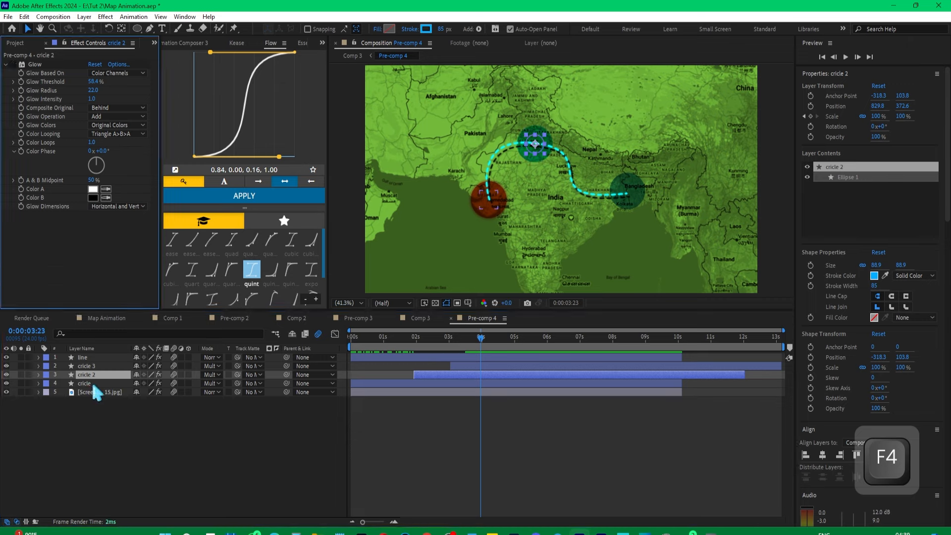
left_click(93, 384)
left_click(14, 65)
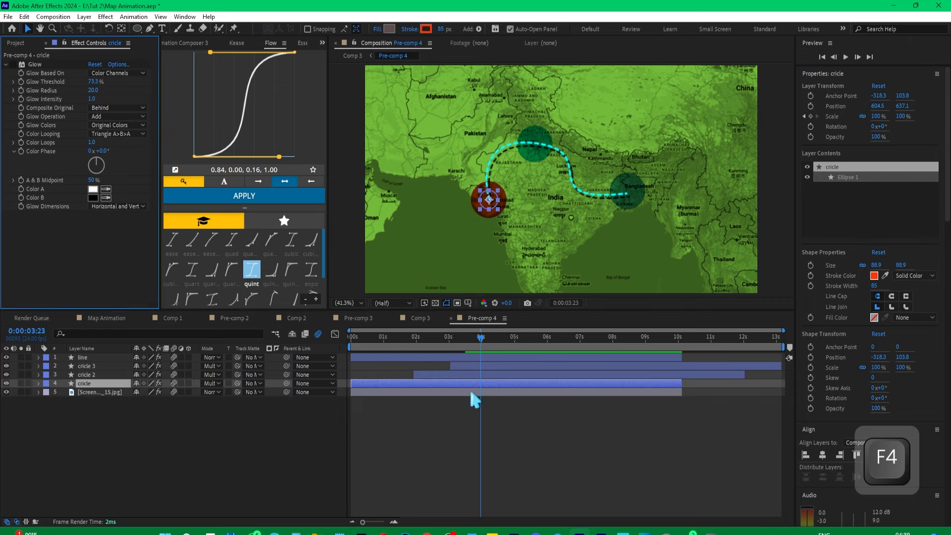
Return to Comp 3 and preview the finished camera animation from the first frame
left_click(421, 319)
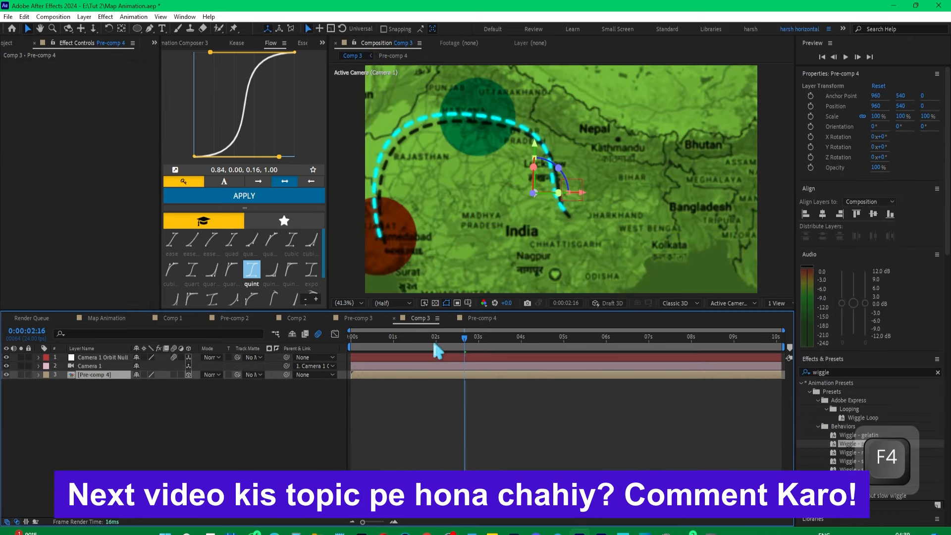
key("Home")
left_click(448, 426)
key("space")
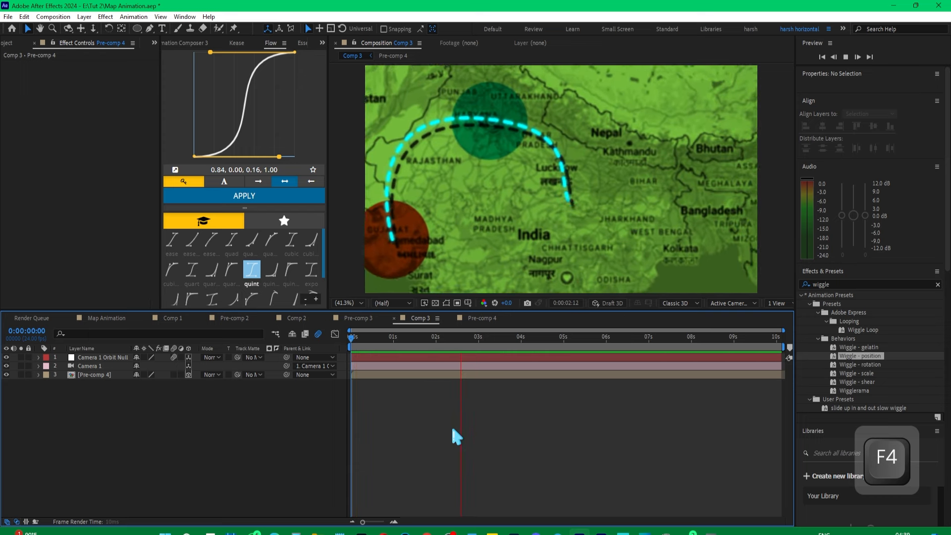
key("space")
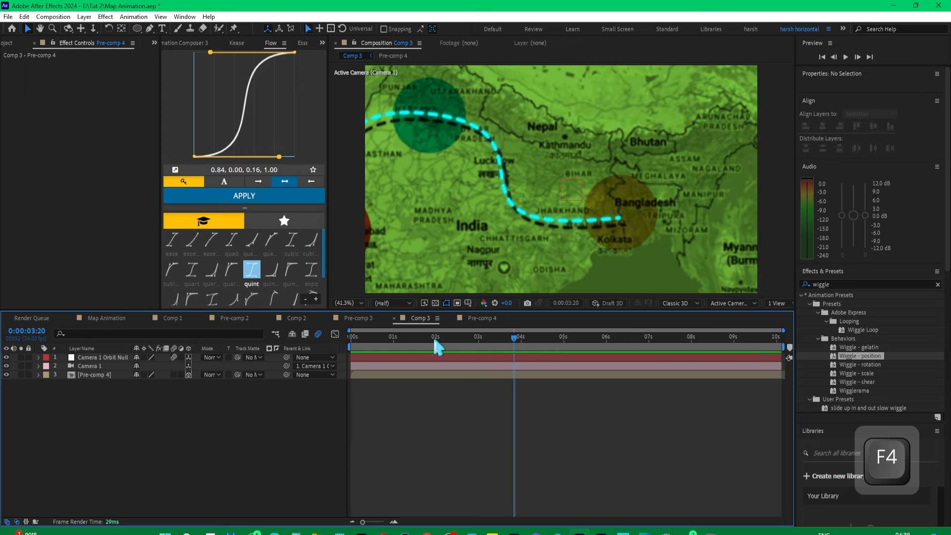
In Pre-comp 4, change the map screenshot layer's Tint white-mapping colour to a pale green and scrub the timeline
left_click(482, 318)
left_click(97, 391)
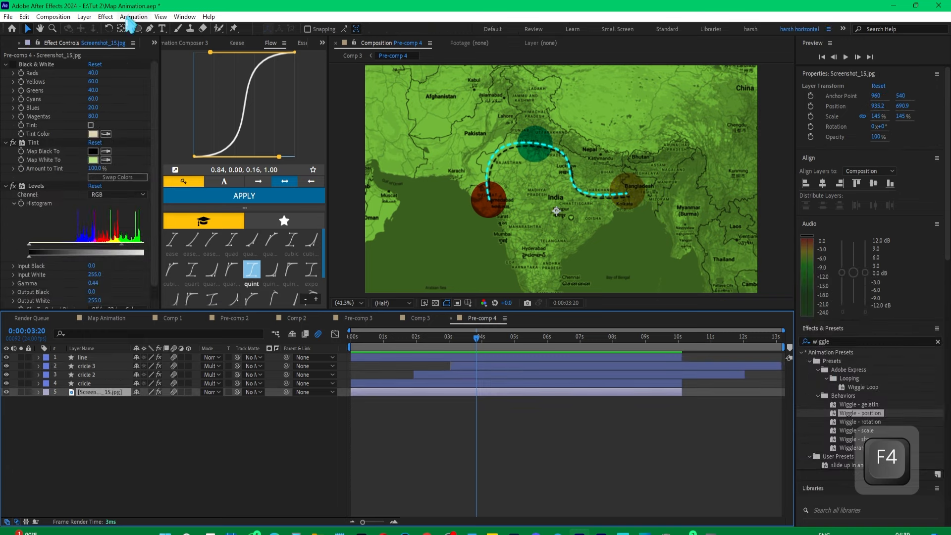
left_click(93, 159)
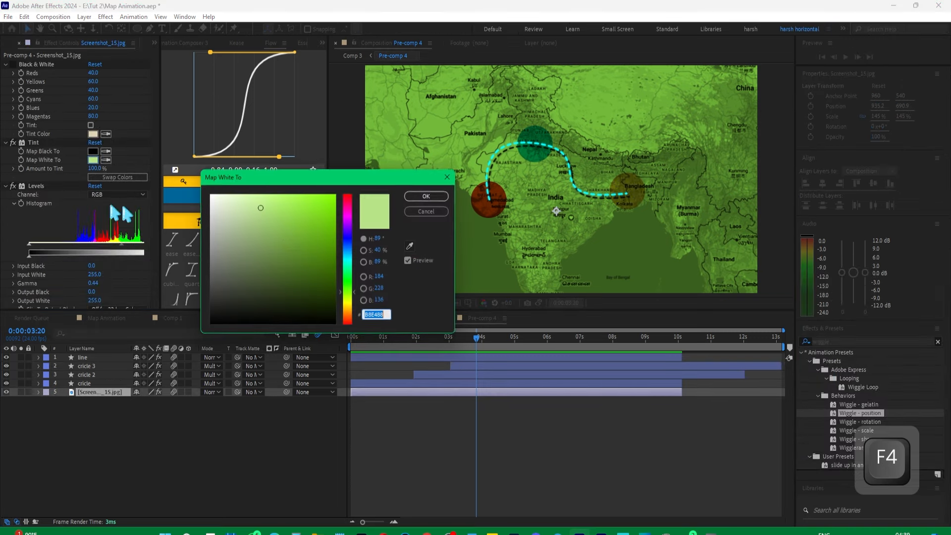
left_click_drag(276, 259, 194, 190)
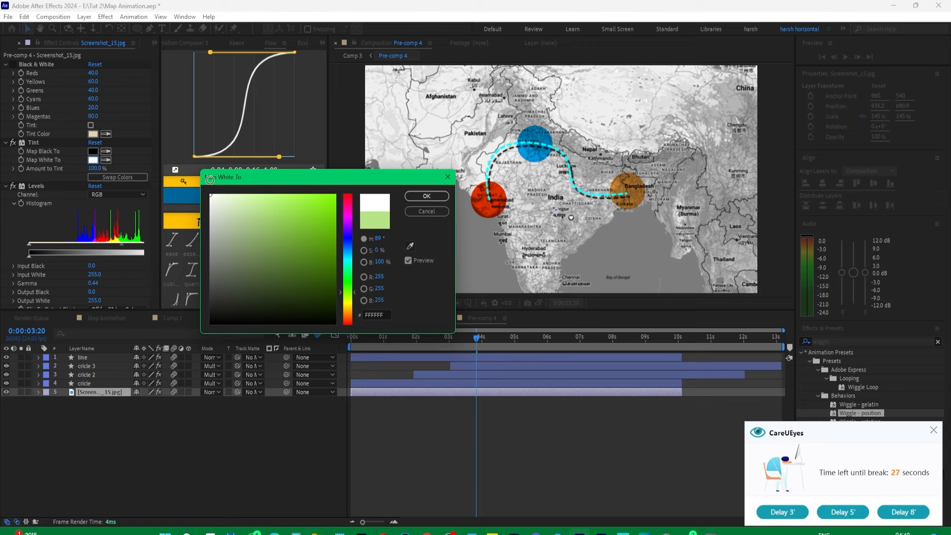
left_click(427, 196)
mouse_move(471, 338)
left_mouse_down()
mouse_move(328, 339)
mouse_move(463, 337)
left_mouse_up()
Return to Comp 3, preview the recoloured map animation from the first frame, and save the project
left_click(420, 318)
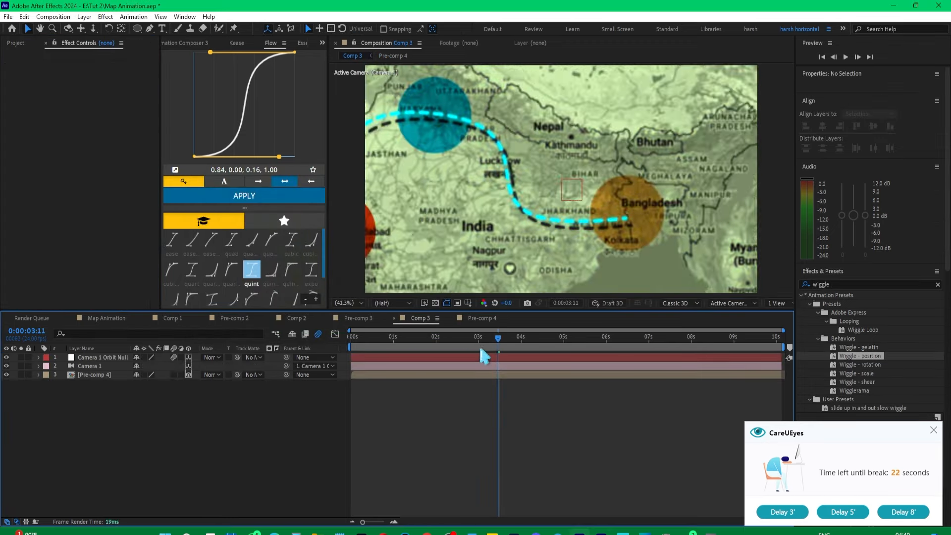
key("Home")
key("space")
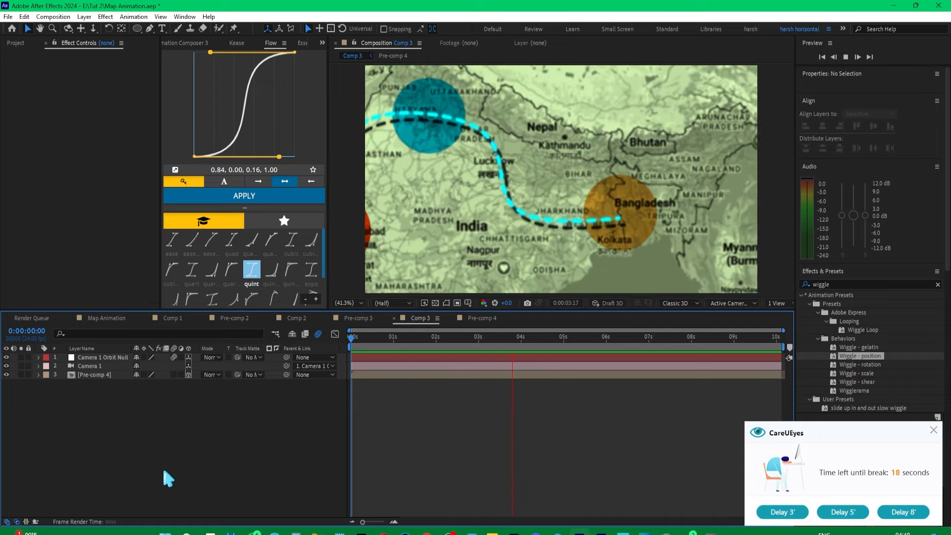
key("space")
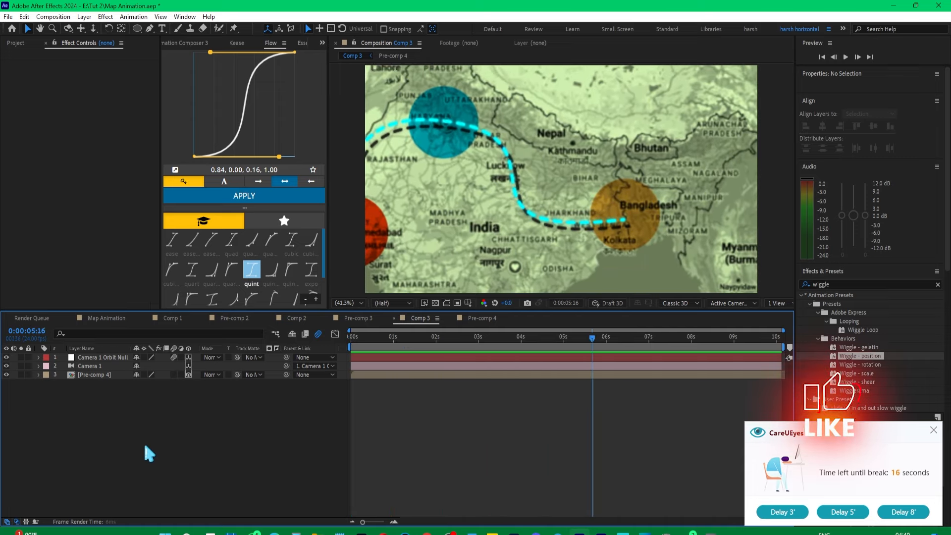
key("F4")
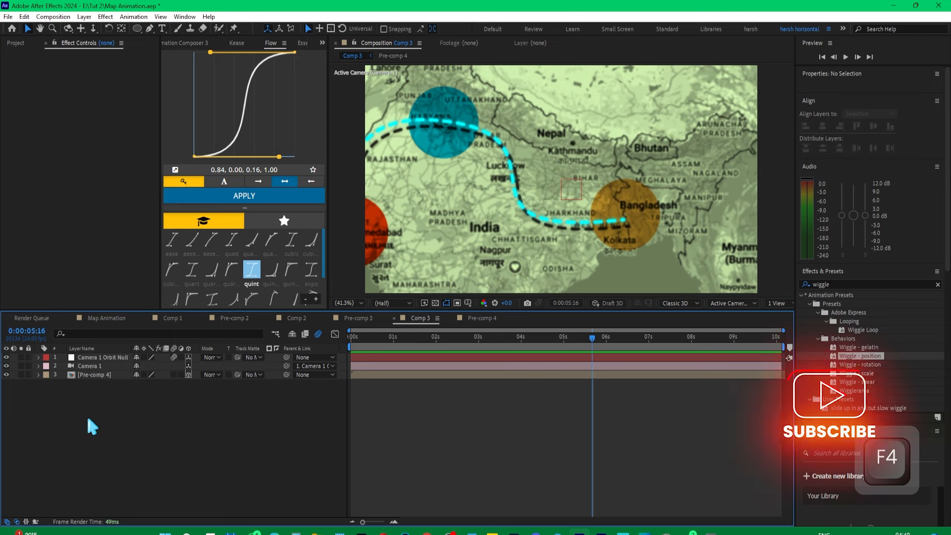
key("ctrl+s")
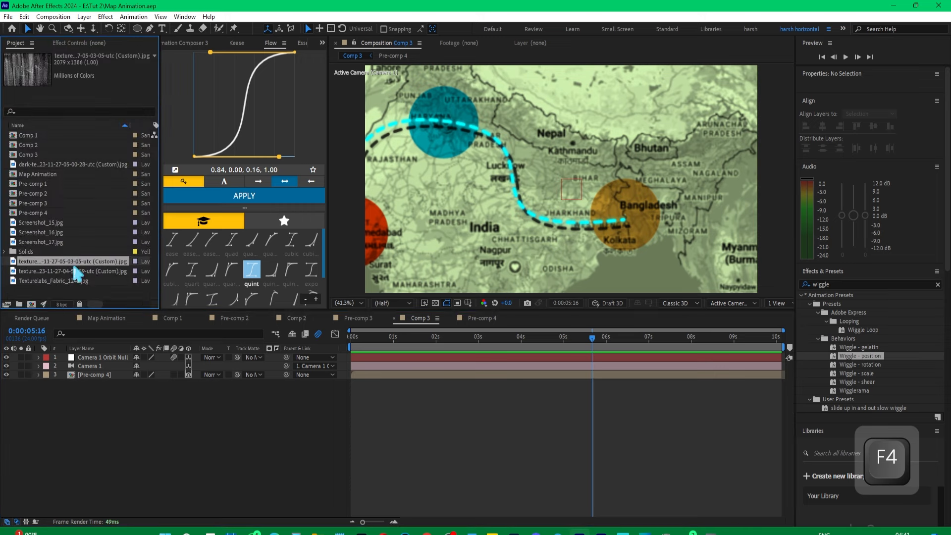
Add Texturelabs_Fabric_124L.jpg as the topmost layer of Comp 3 and set its blending mode to Screen
left_click(30, 164)
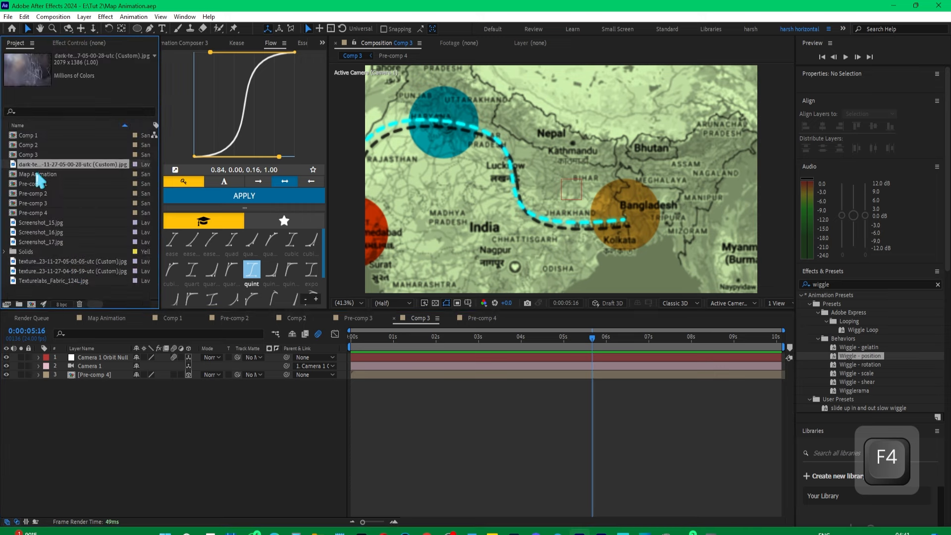
left_click_drag(42, 280, 76, 358)
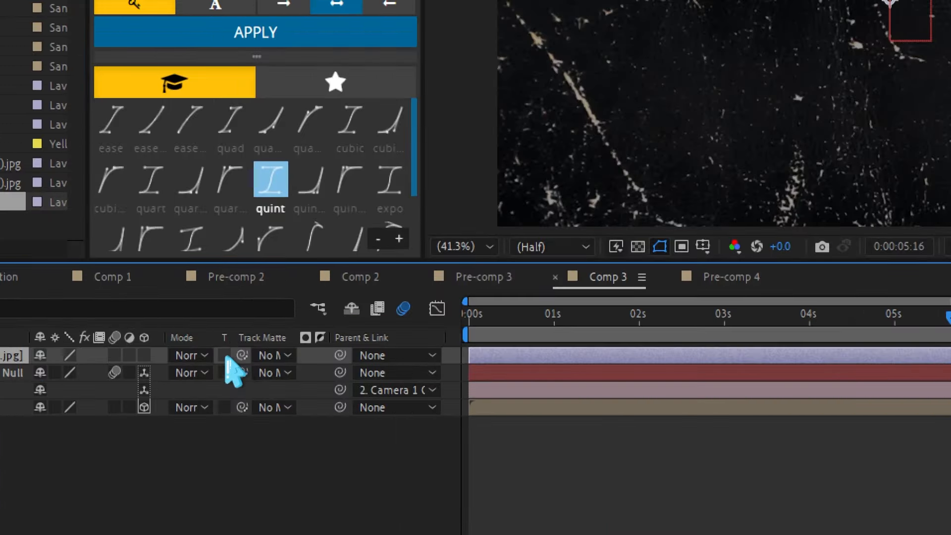
left_click(227, 357)
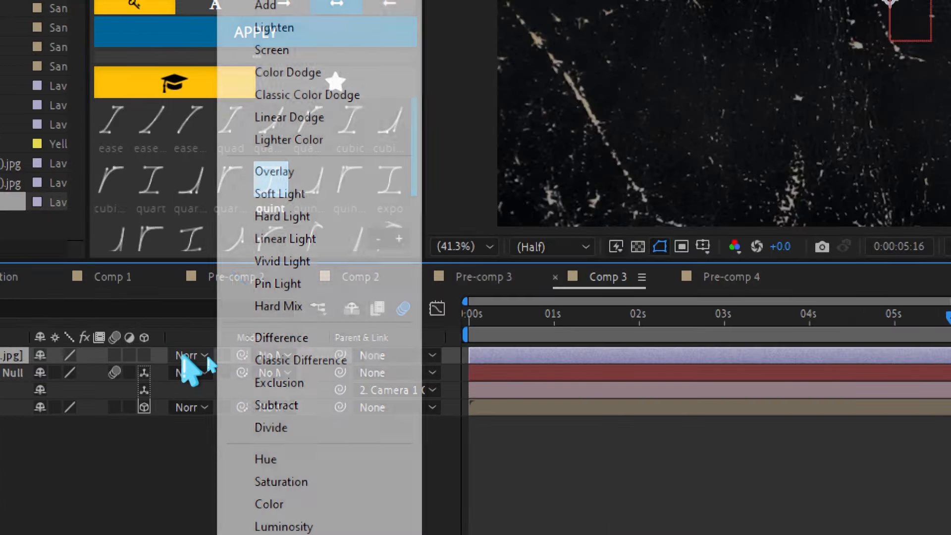
left_click(255, 47)
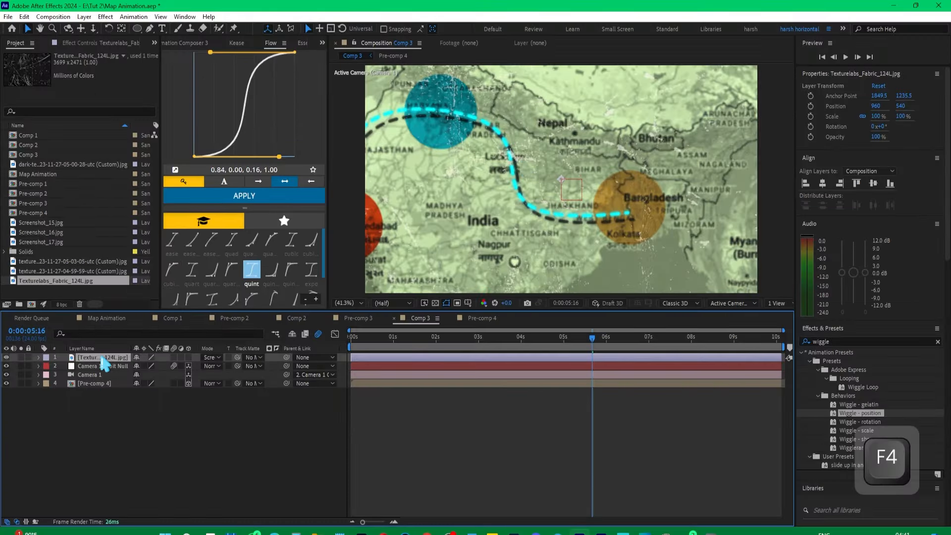
Set the fabric texture layer's opacity to 80% and play the animation from the first frame
key("t")
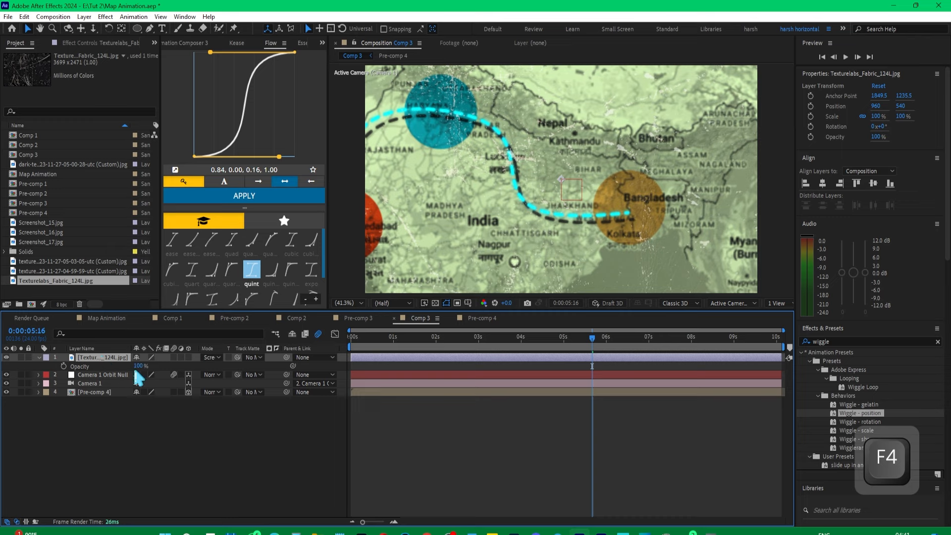
mouse_move(139, 366)
left_mouse_down()
mouse_move(119, 366)
mouse_move(127, 367)
left_mouse_up()
left_click_drag(357, 339, 736, 350)
key("Home")
key("space")
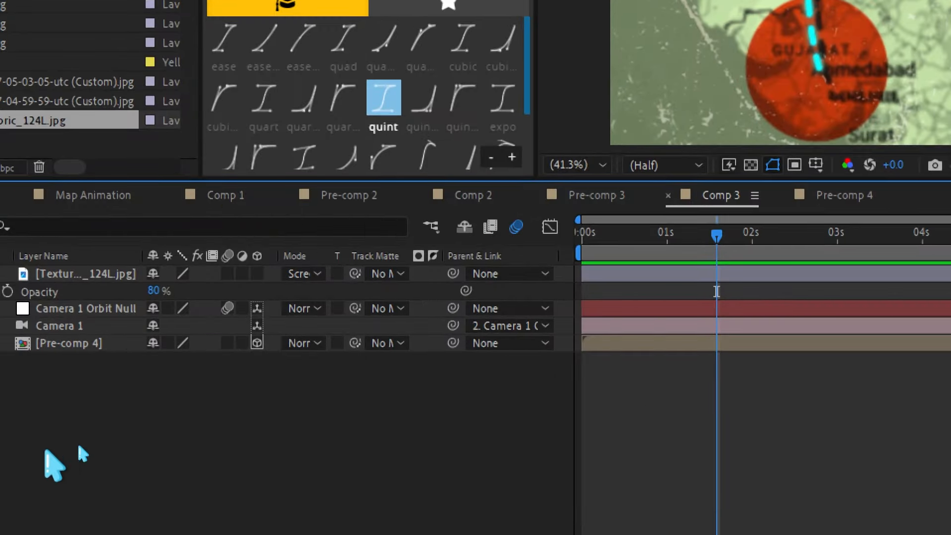
Create an adjustment layer above the texture in Comp 3 and apply the Noise effect to it
right_click(54, 439)
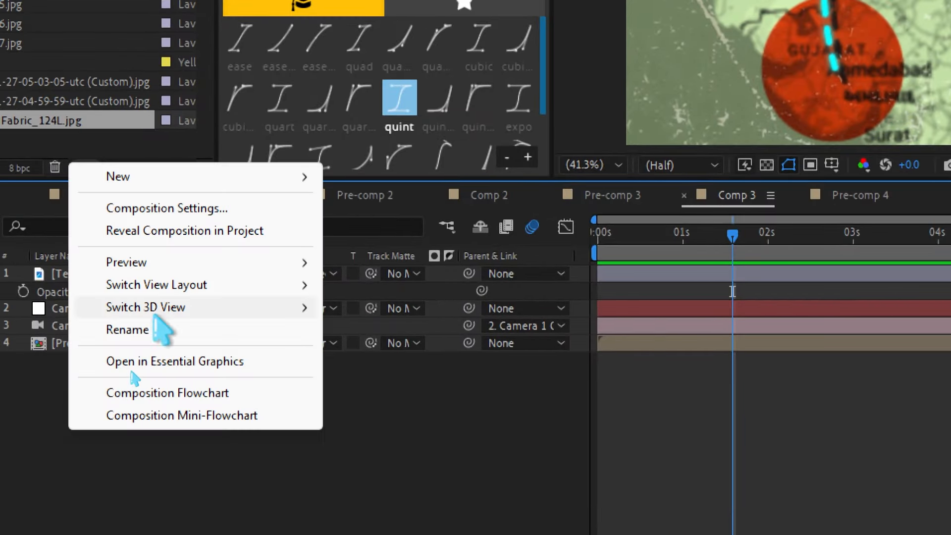
mouse_move(170, 179)
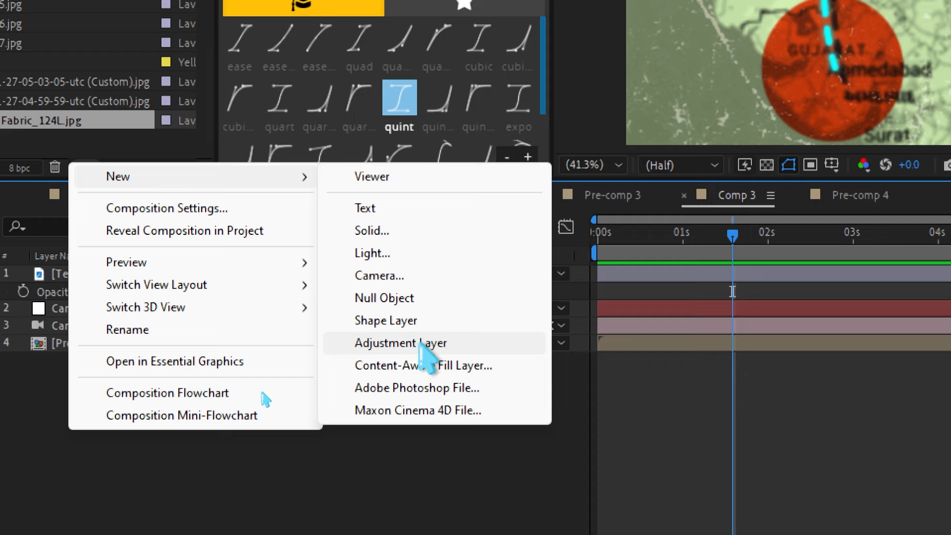
left_click(419, 345)
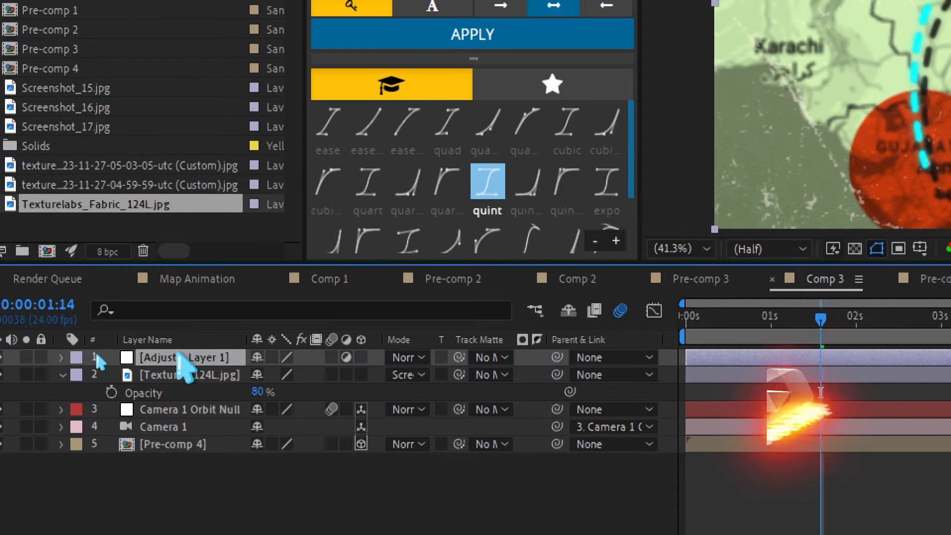
key("ctrl+space")
type("no")
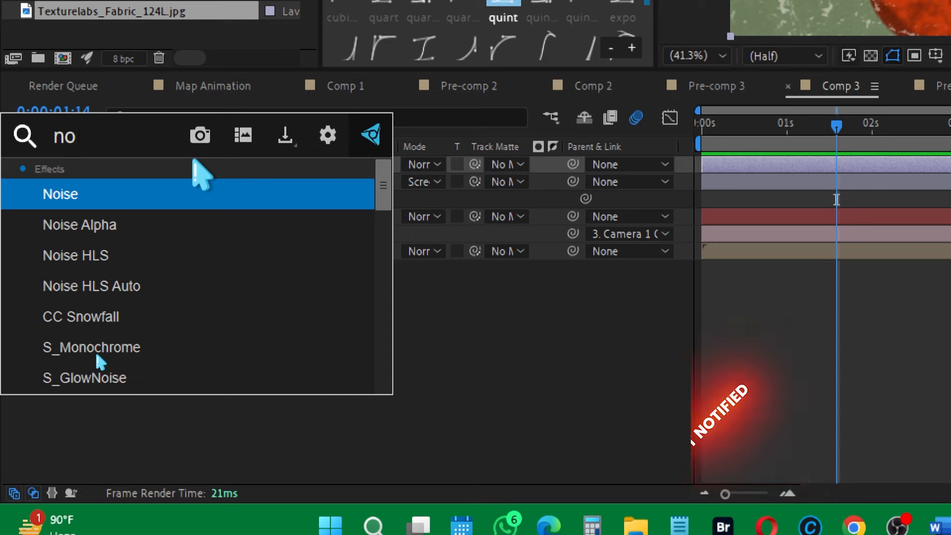
key("Return")
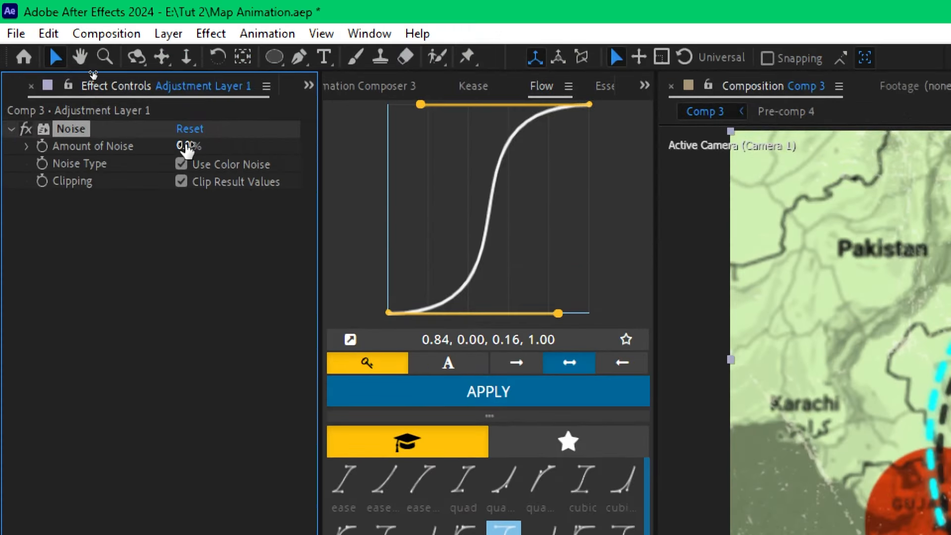
Set the adjustment layer's Noise amount to 15% and turn off colour noise
left_click_drag(184, 145, 204, 145)
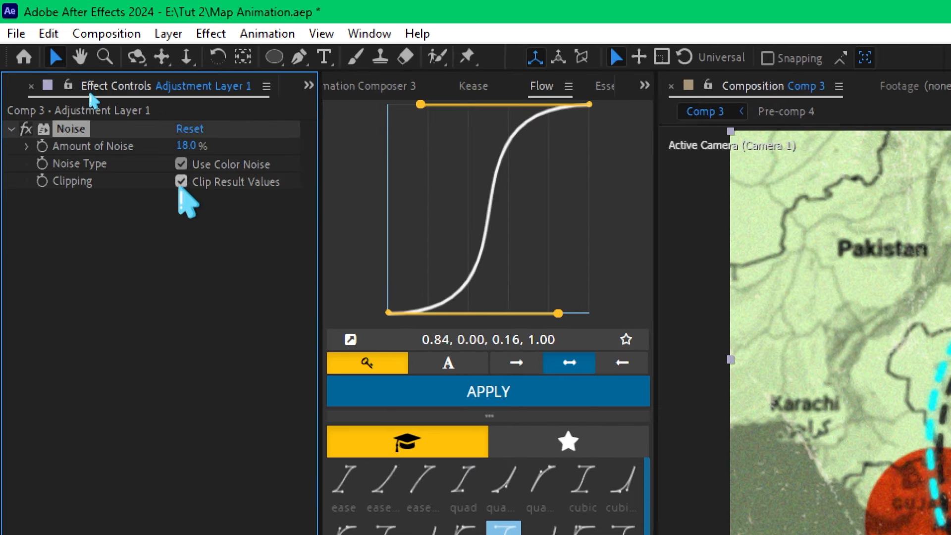
left_click(181, 164)
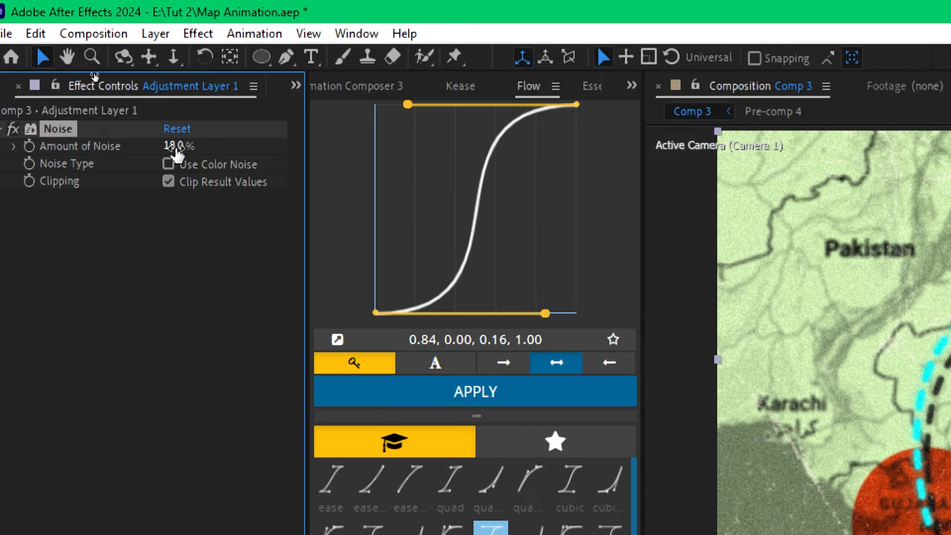
left_click_drag(177, 153, 177, 151)
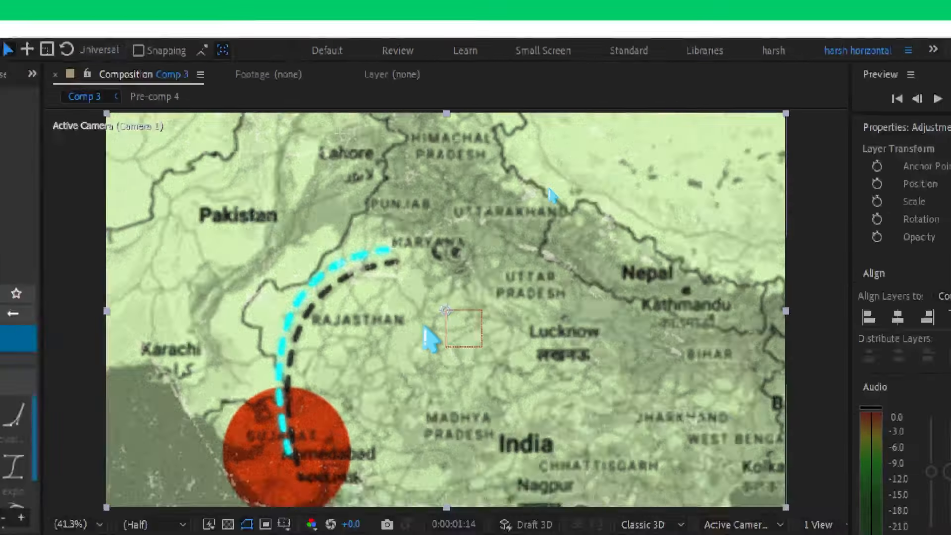
Preview Comp 3 from near its beginning to check the texture and noise over the map animation
key("F4")
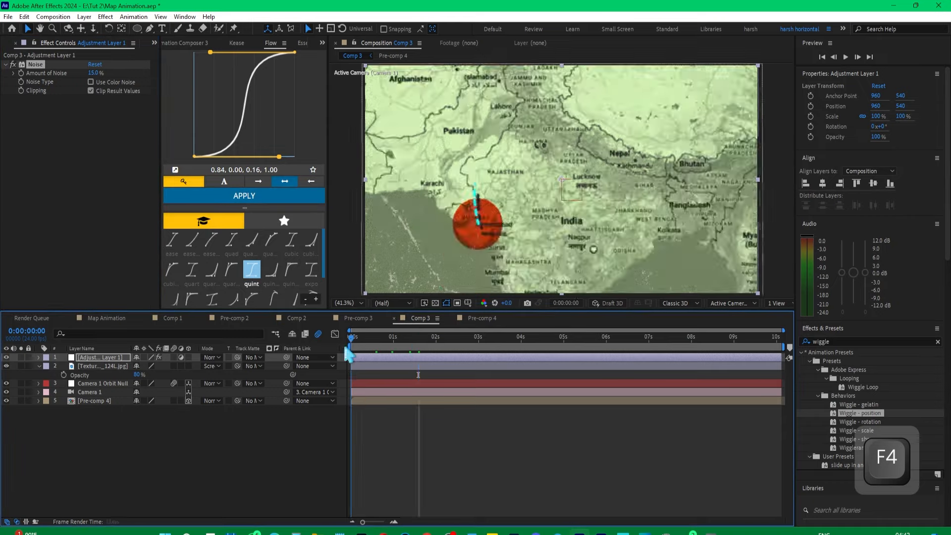
key("space")
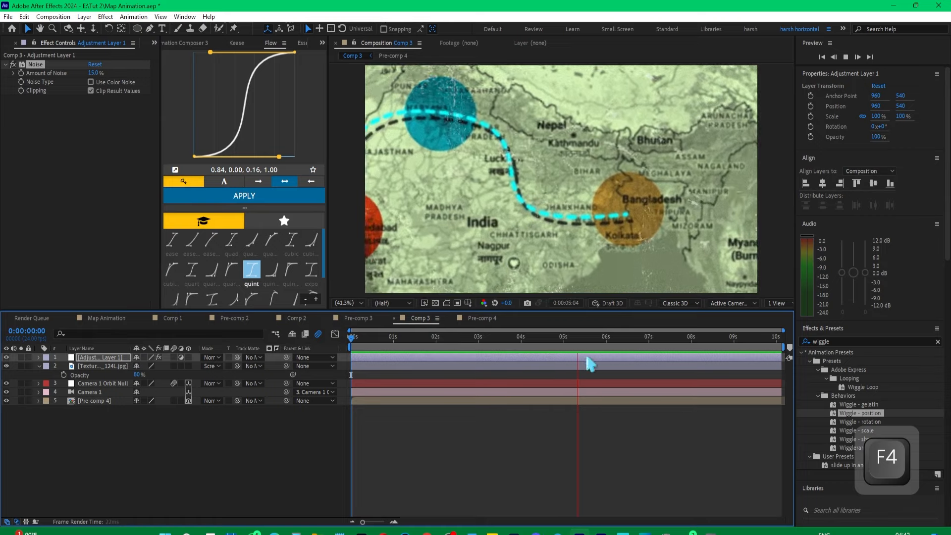
left_click(361, 337)
key("space")
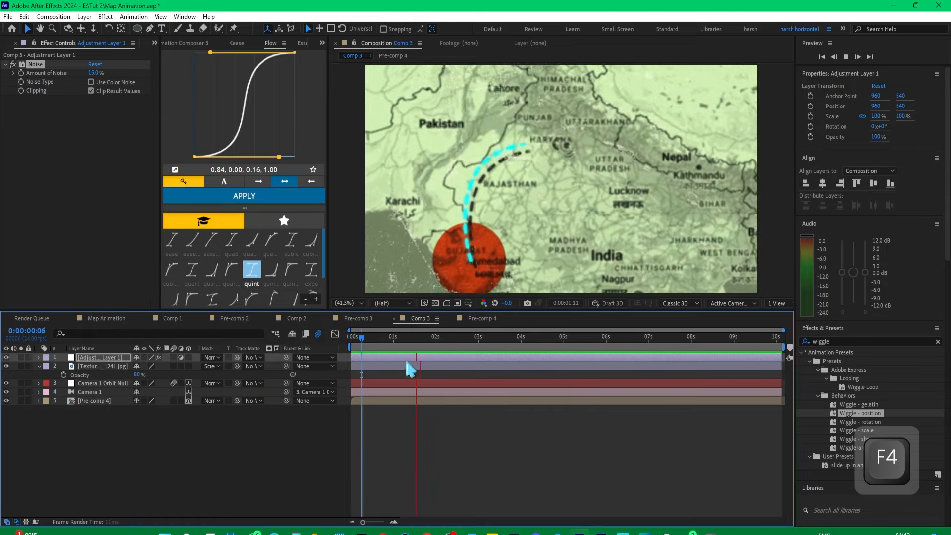
key("space")
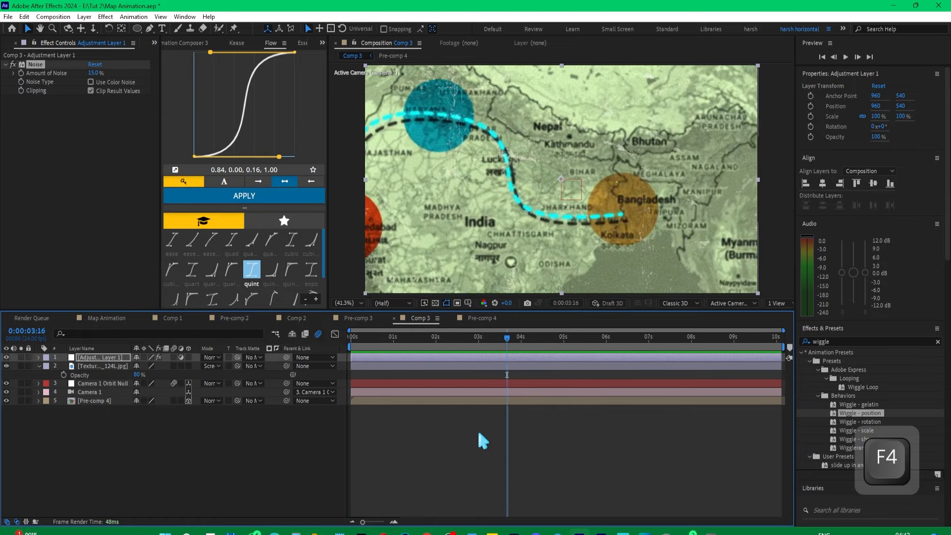